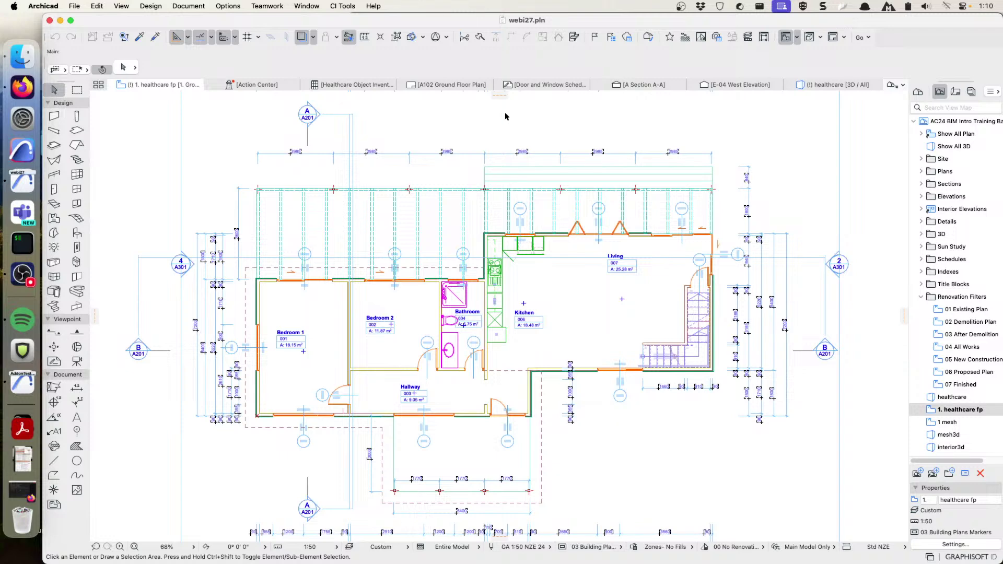
Step: Show the CI Tools Keynotes palette beside the floor plan and add a first keynote with the default key and title
click(342, 7)
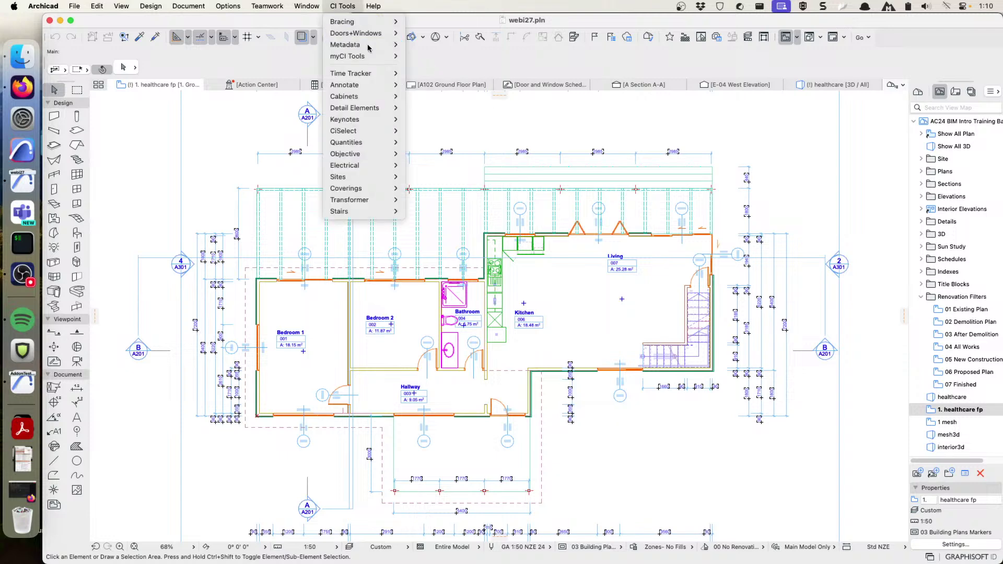
mouse_move(368, 119)
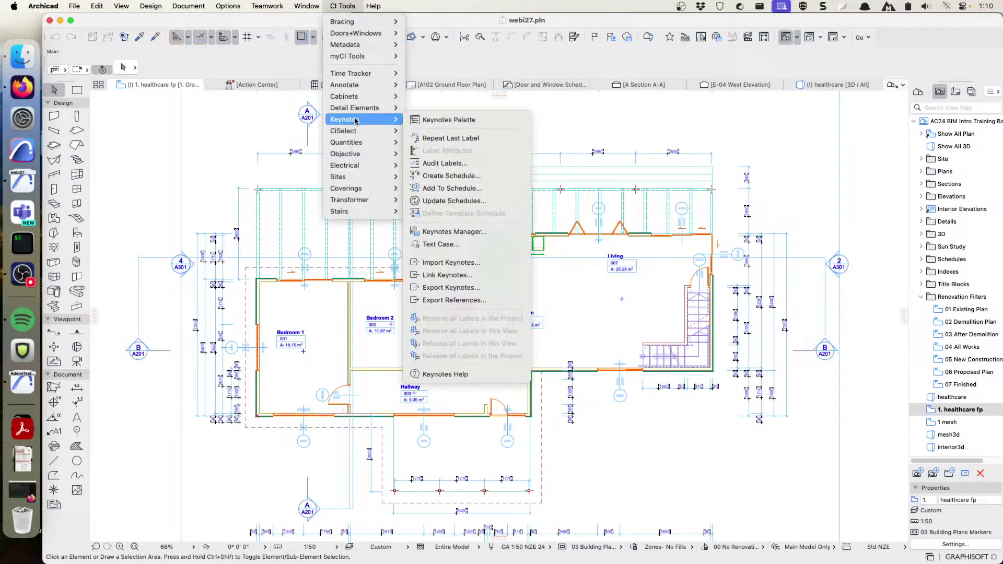
click(431, 120)
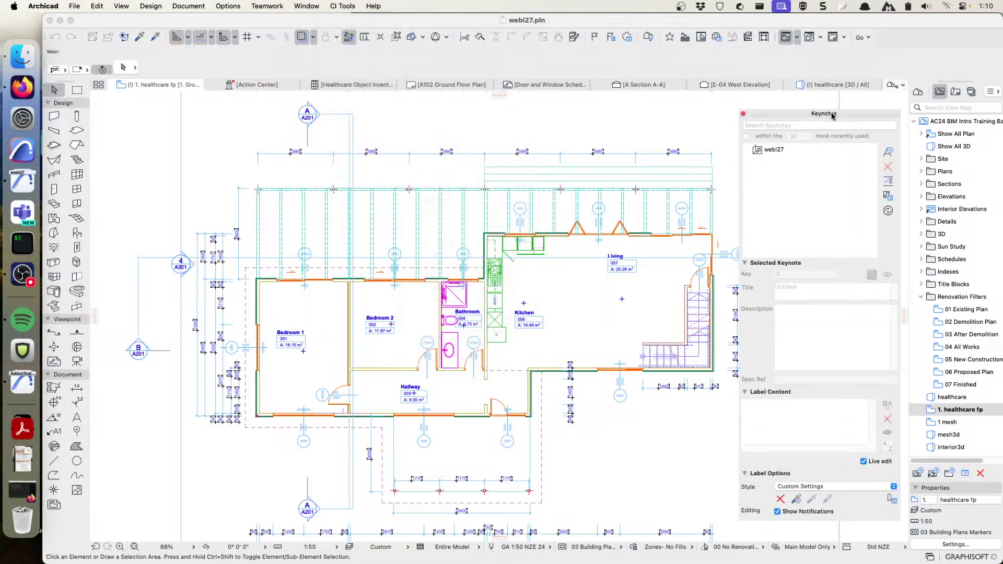
drag(834, 116, 829, 108)
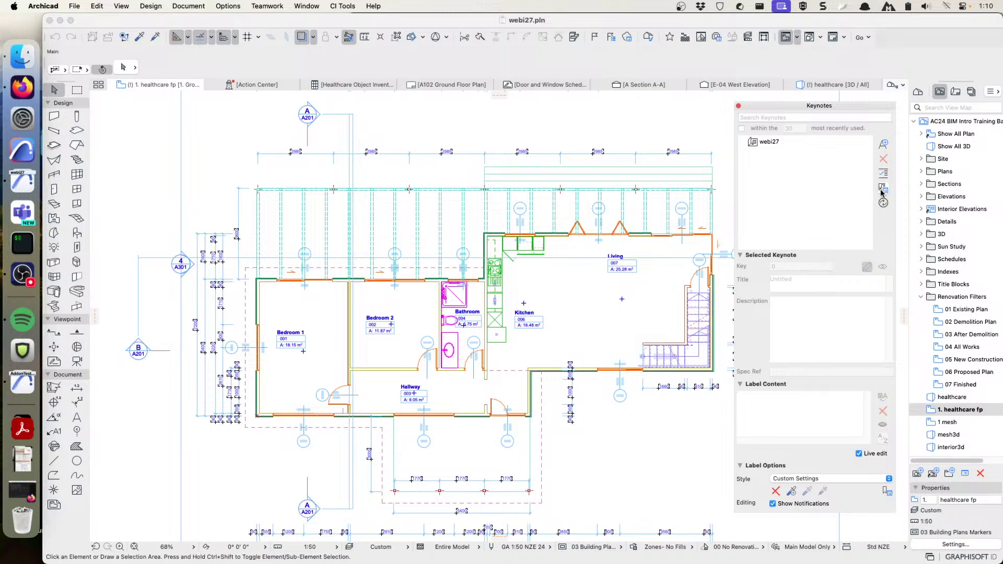
click(884, 144)
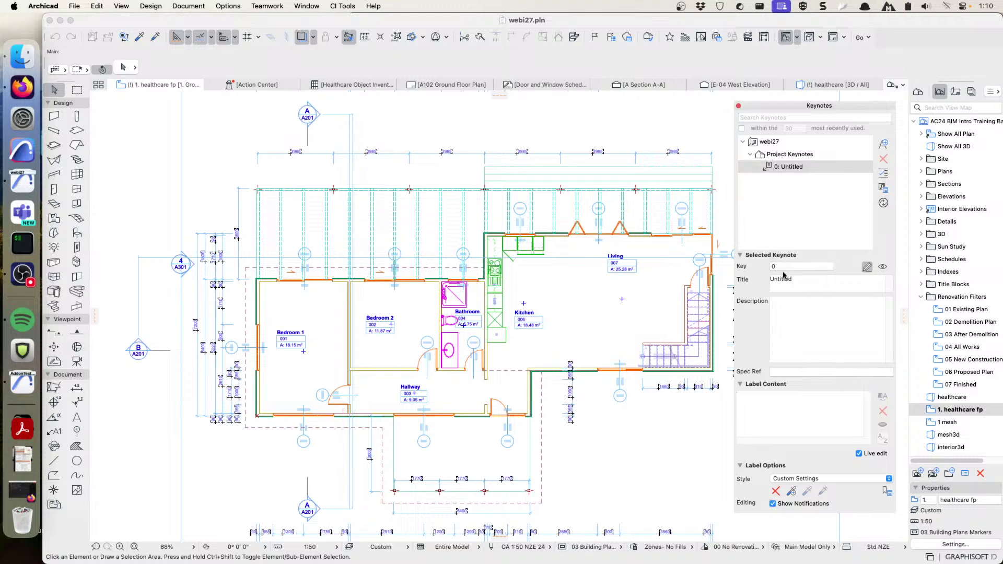
click(783, 168)
click(804, 266)
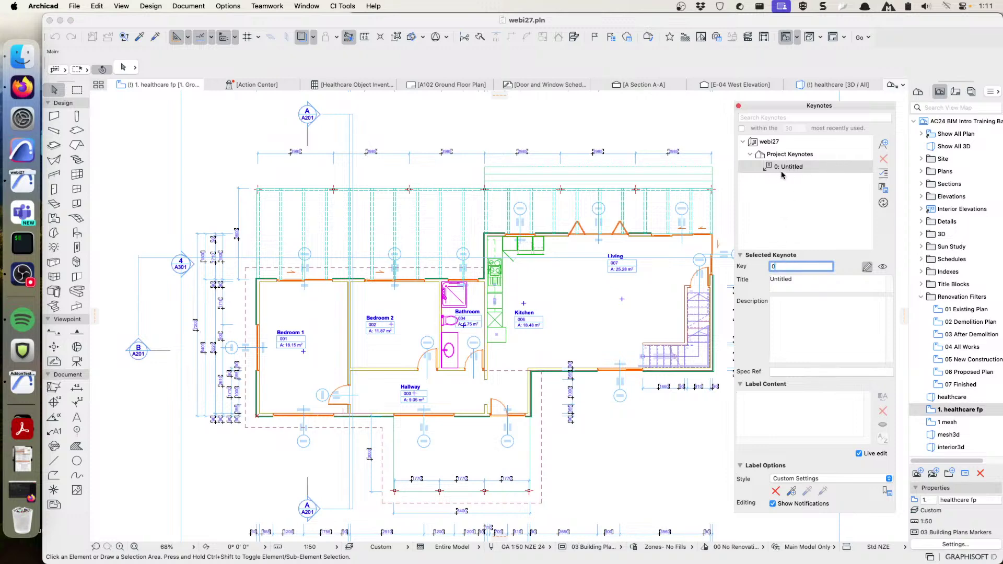
Step: Add a second project keynote titled "My Second Note", leaving its description and spec reference empty
click(884, 145)
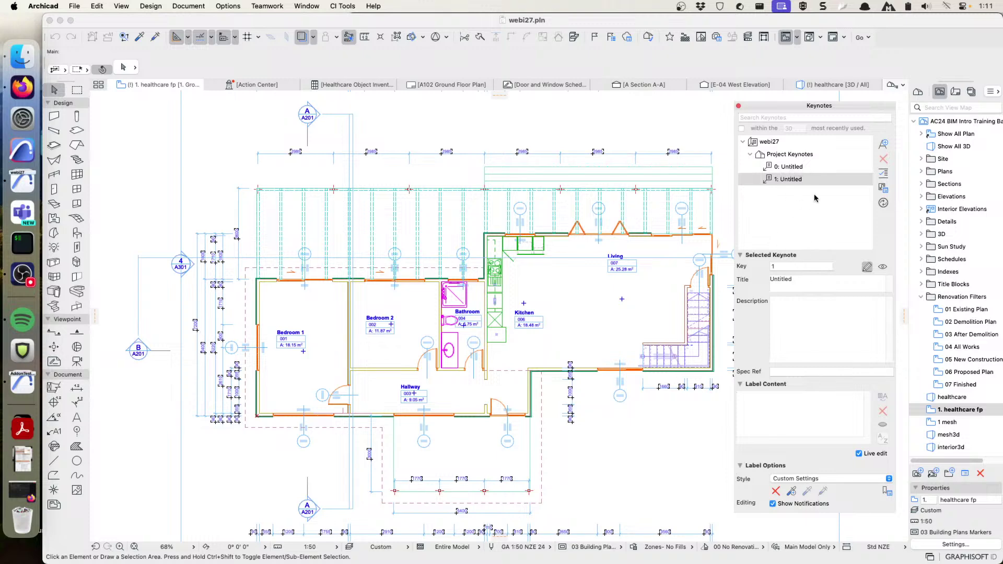
click(800, 282)
key(super+a)
text(My Se)
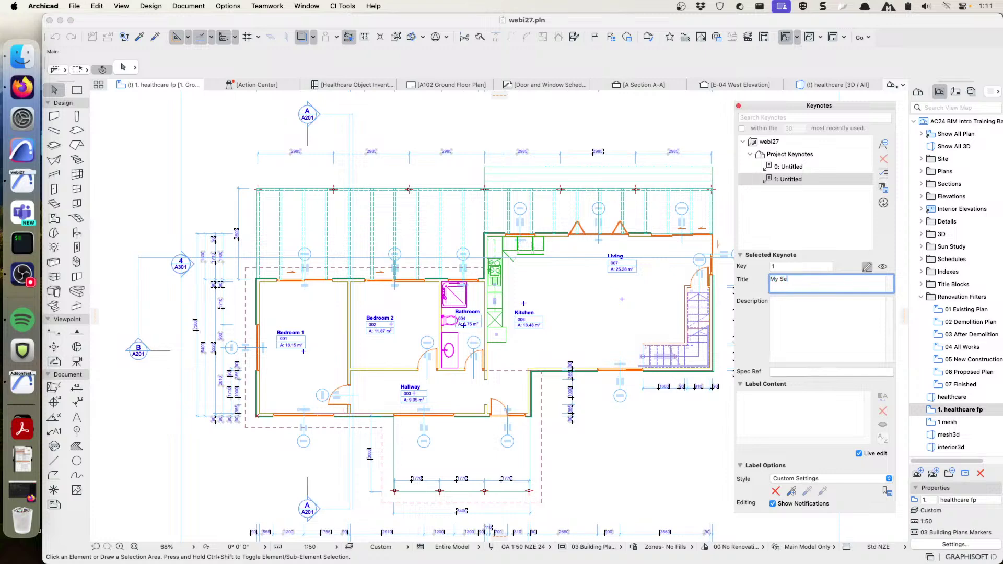
text(cond Note)
click(787, 304)
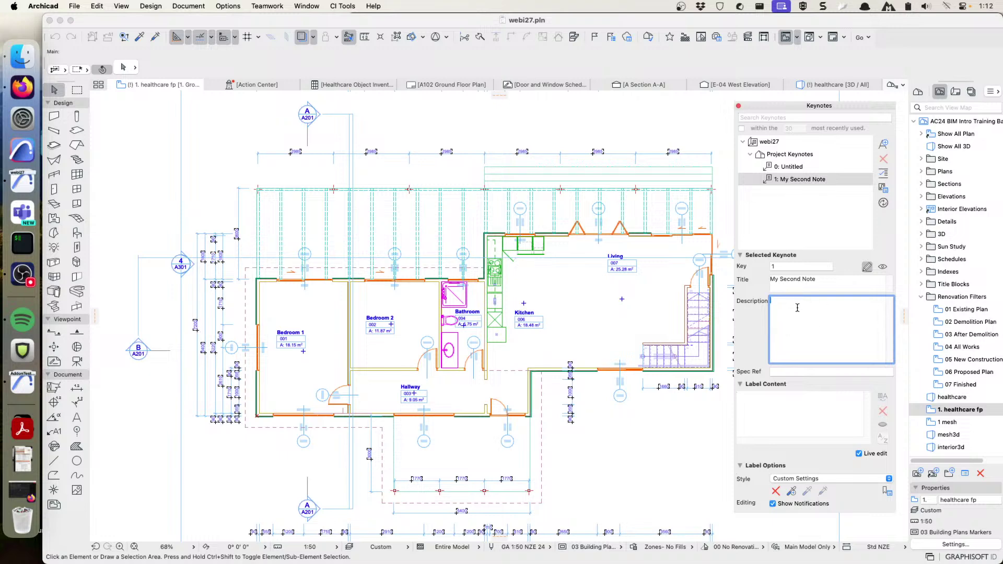
click(789, 372)
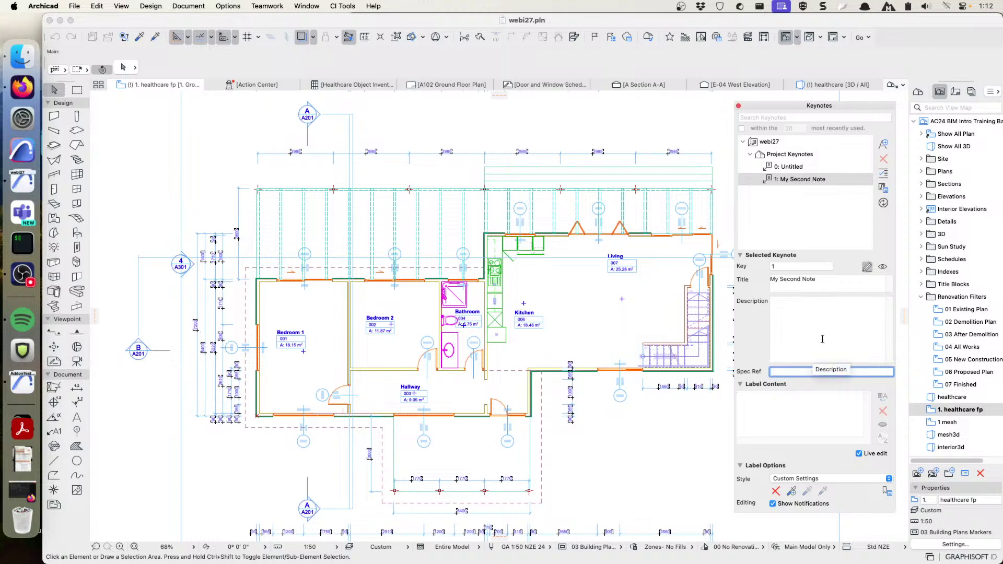
Step: Look at the "My Second Note" keynote in the Keynotes Manager, then close the manager
click(781, 156)
click(793, 180)
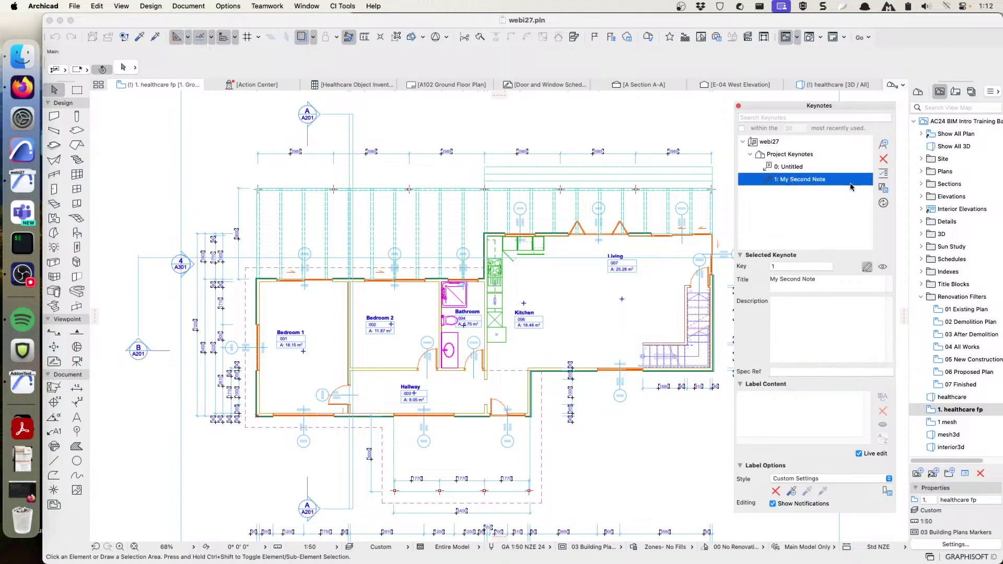
click(883, 188)
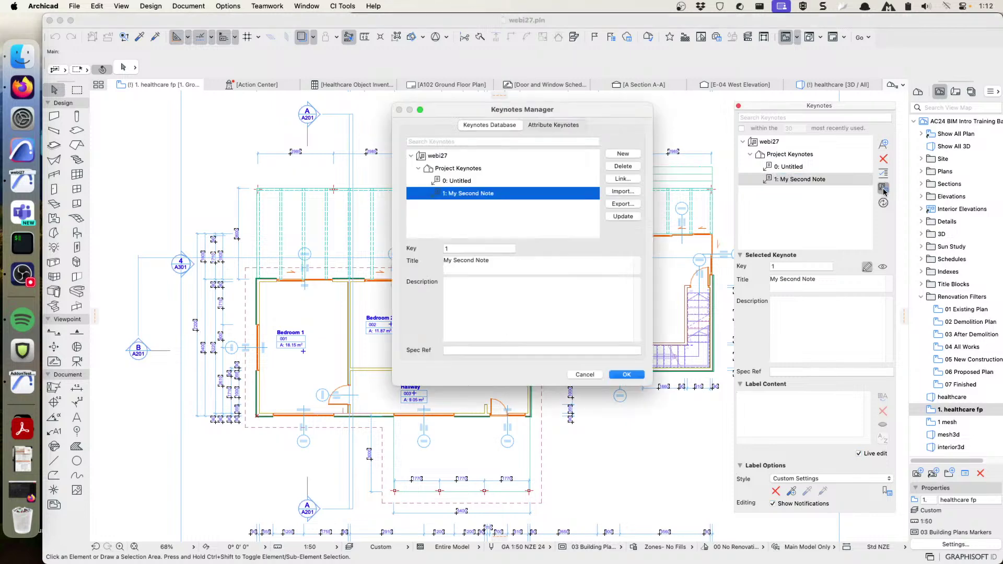
click(622, 375)
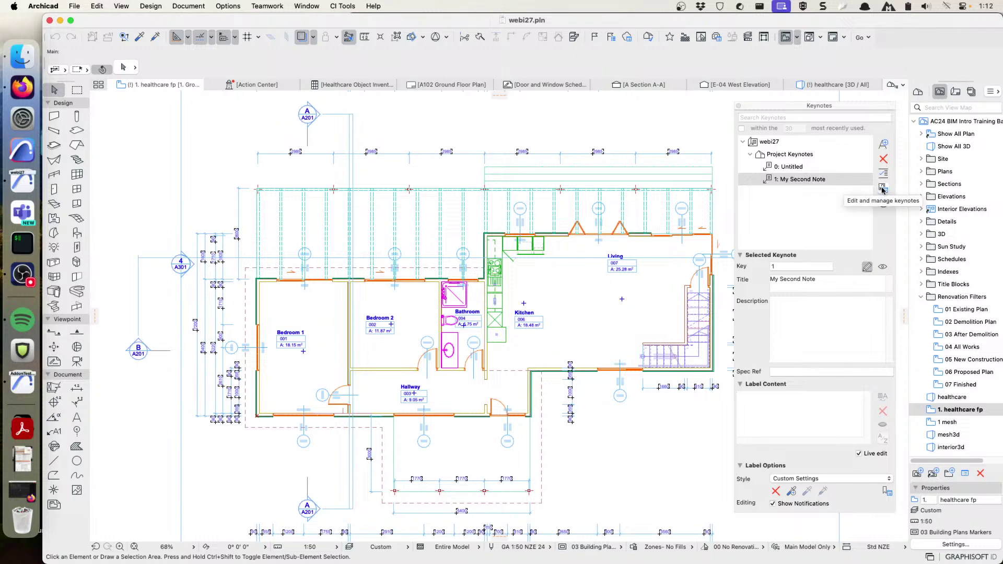
Step: Import all keynotes from CI Tools Keynotes.keynotes in Archicad 27's CI Tools Extras folder using the Keynotes Manager
click(883, 188)
drag(515, 114, 519, 149)
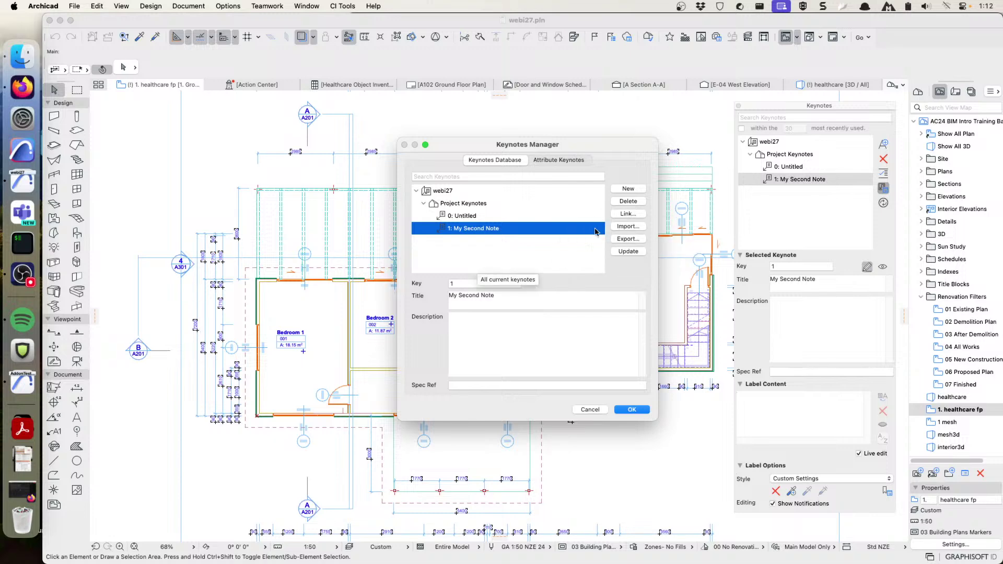
click(626, 227)
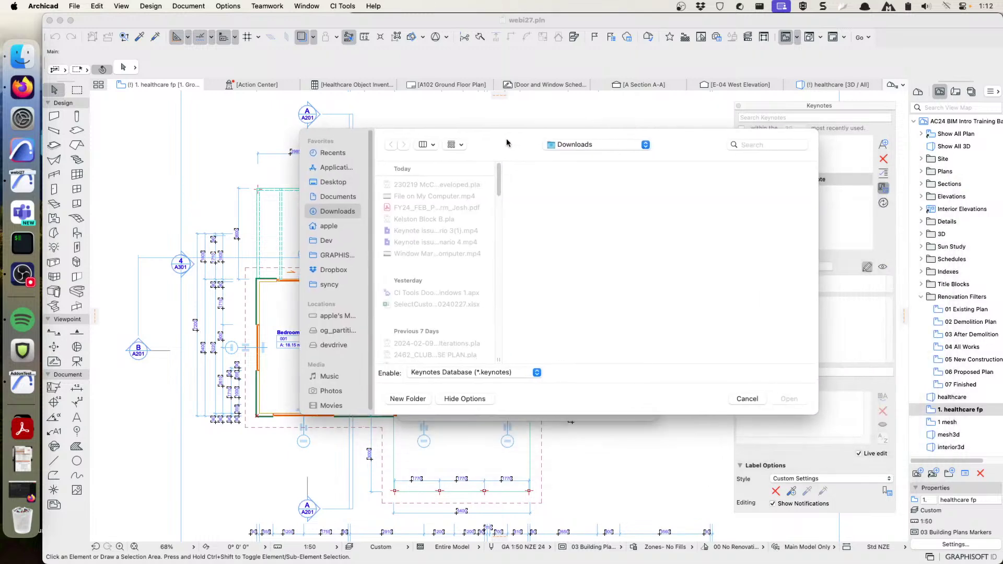
click(328, 254)
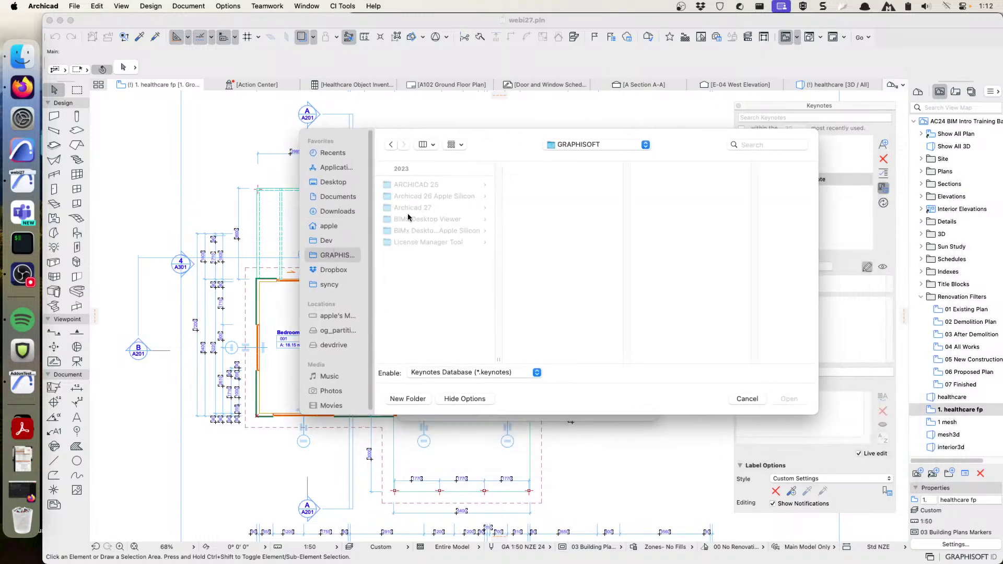
click(418, 208)
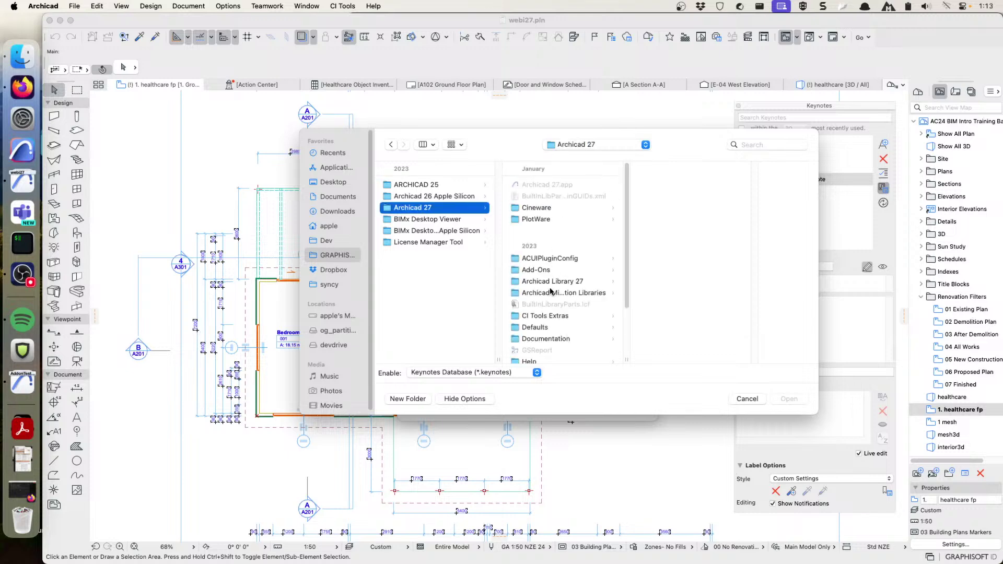
click(541, 320)
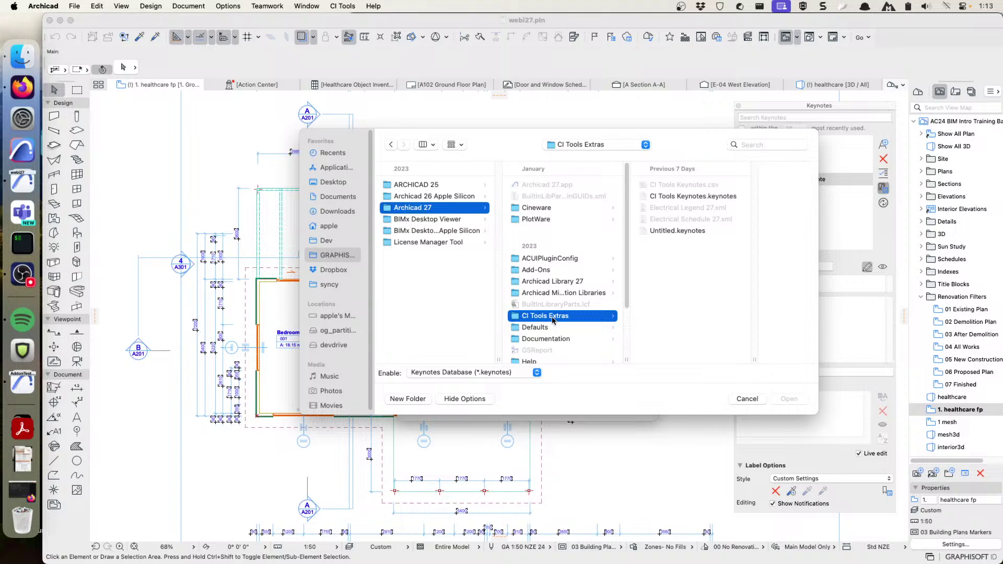
click(662, 200)
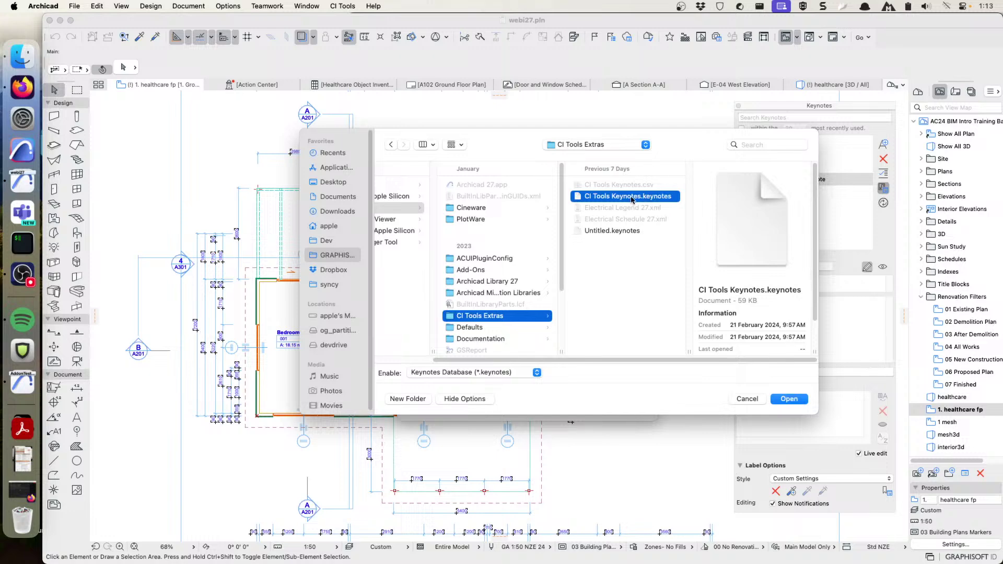
click(789, 400)
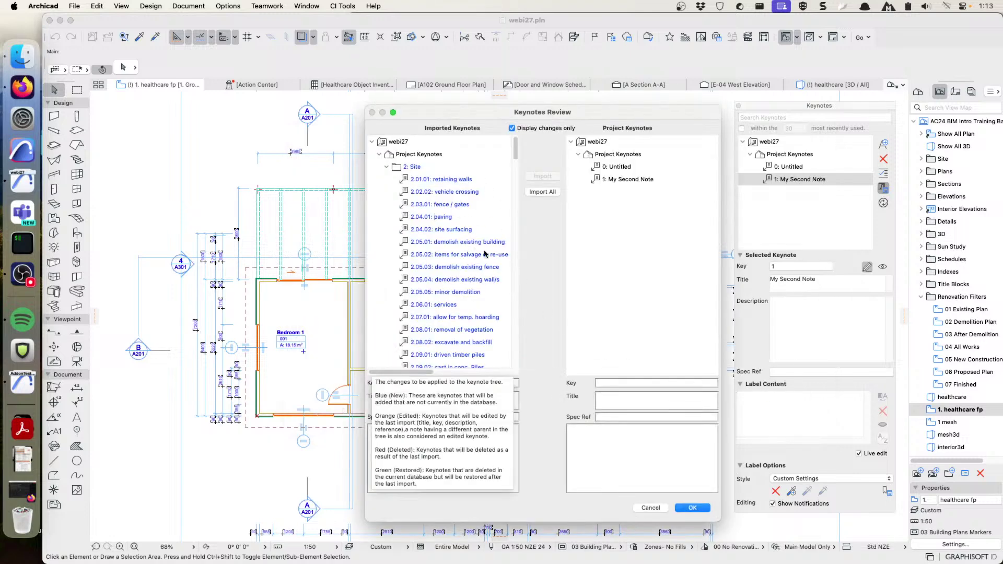
click(693, 509)
click(632, 410)
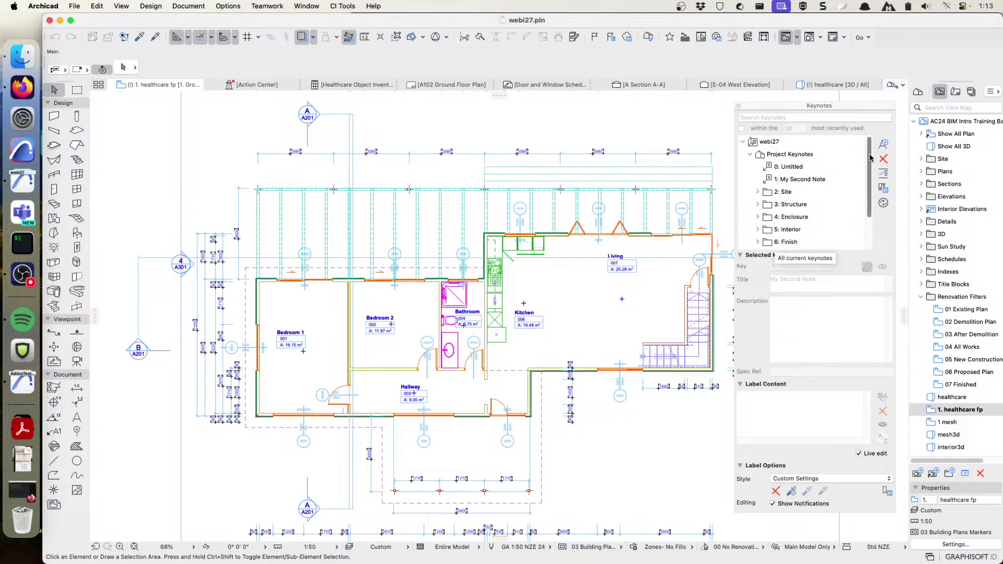
Step: Expand the Site folder of the imported keynotes and compare the folder's fields with the retaining walls keynote's key, title and description
drag(870, 162, 836, 193)
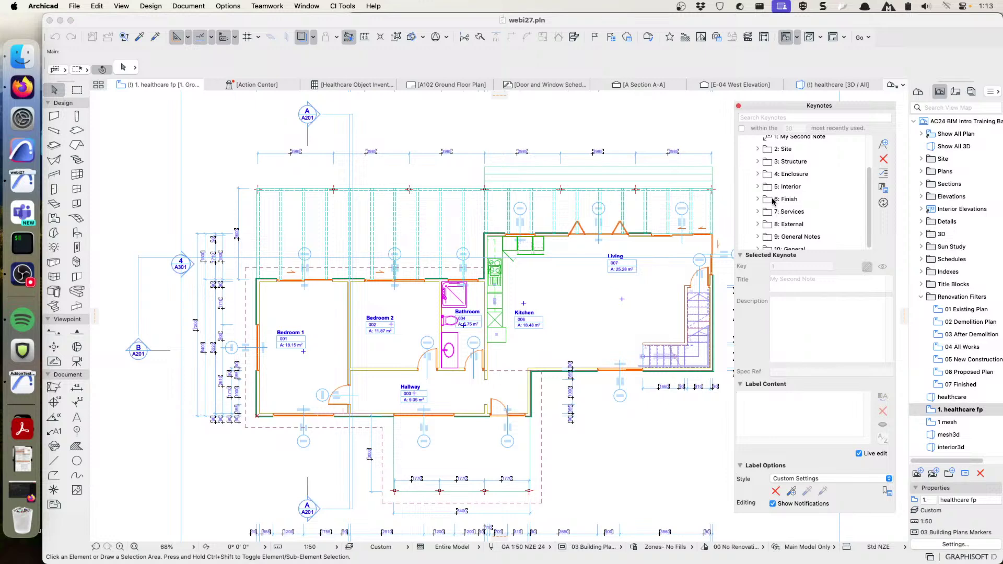
click(759, 150)
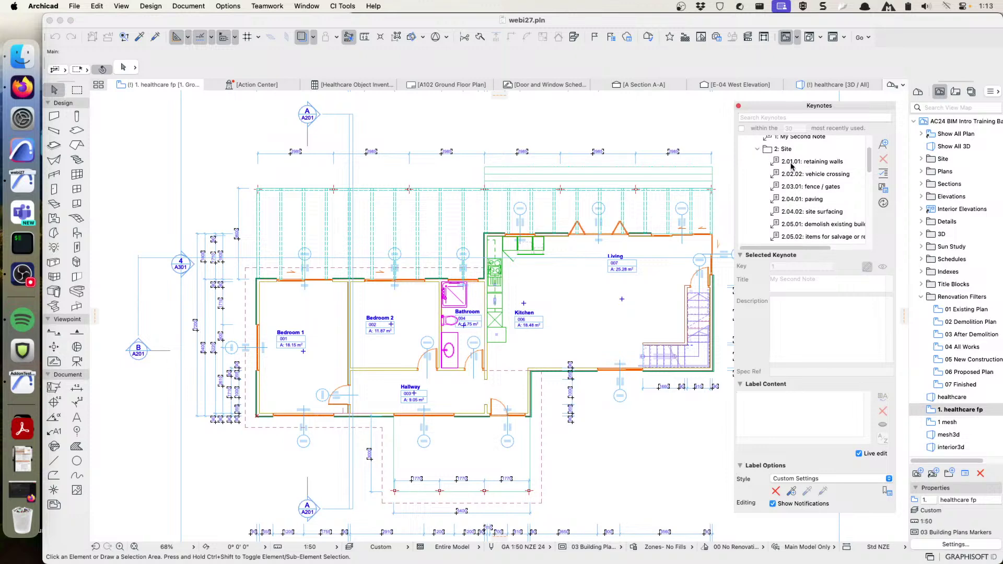
scroll(798, 178, up, 3)
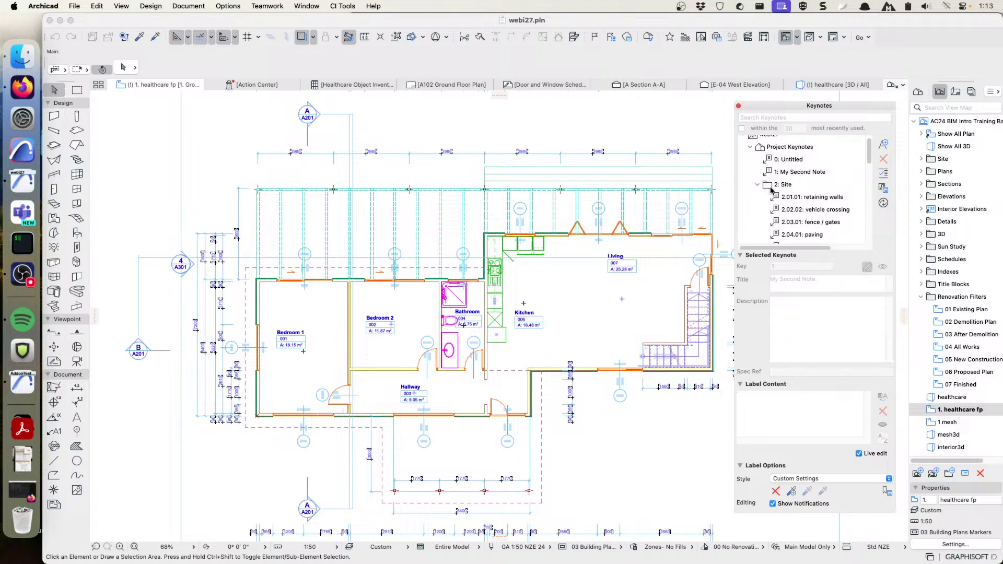
click(776, 186)
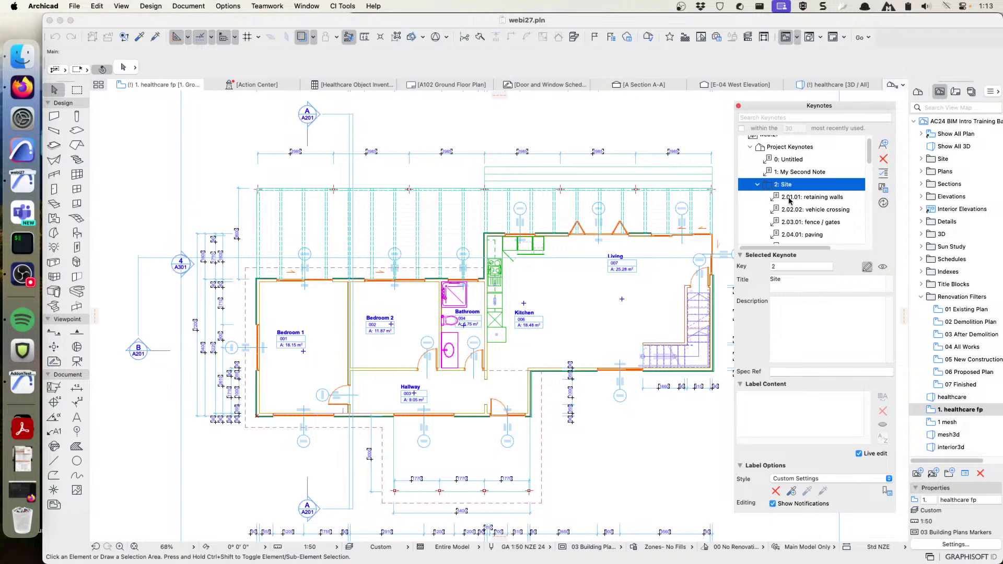
click(789, 201)
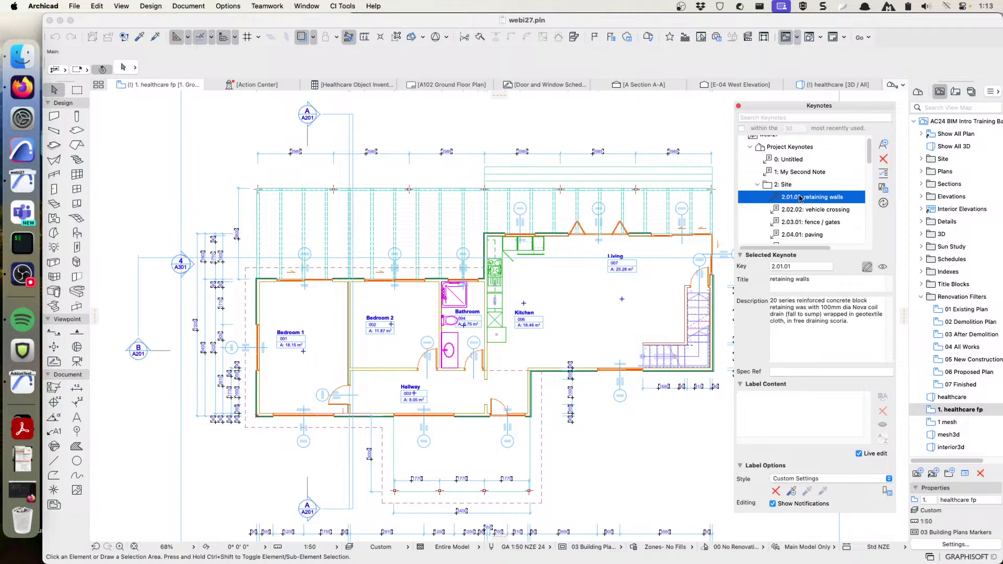
click(780, 186)
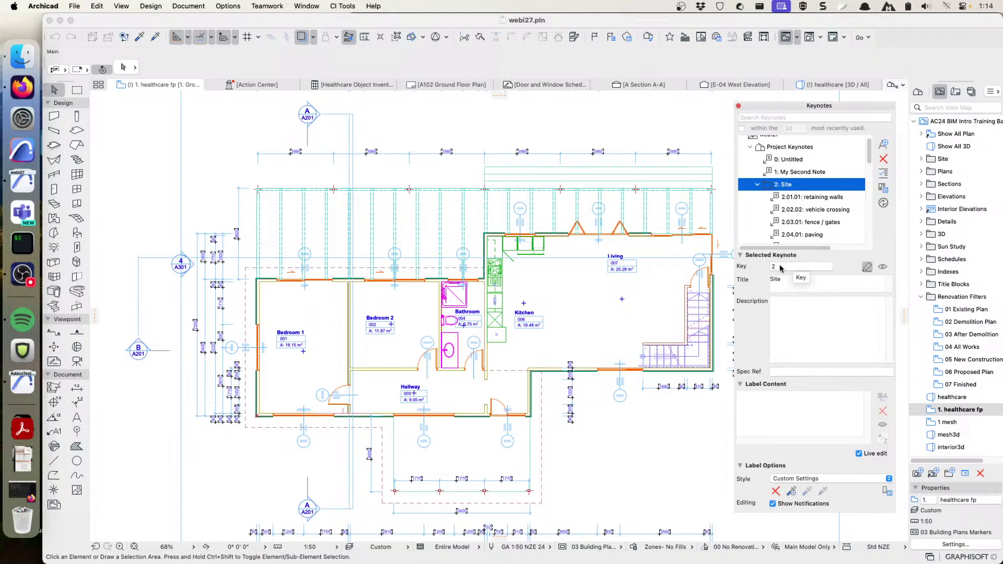
click(789, 309)
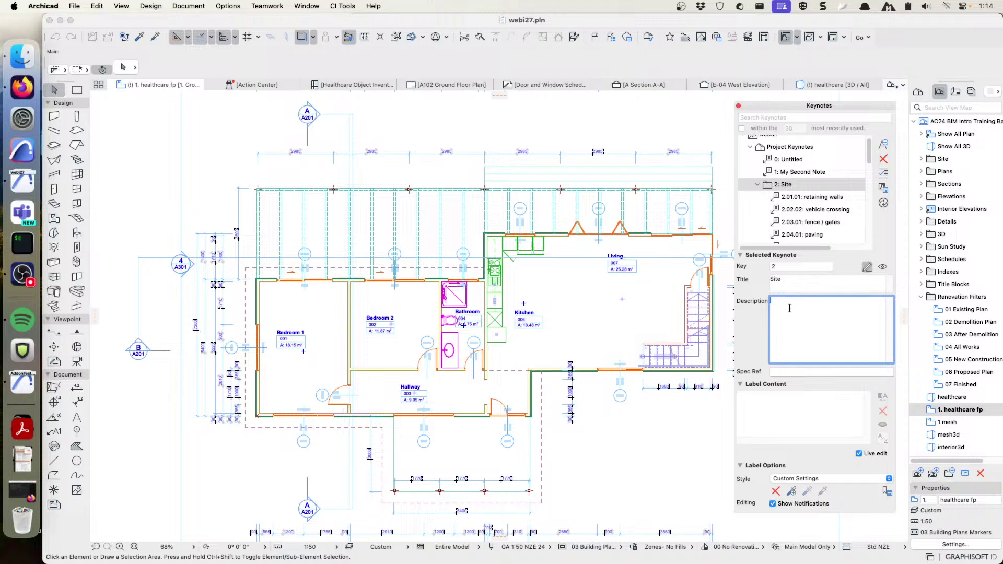
click(792, 198)
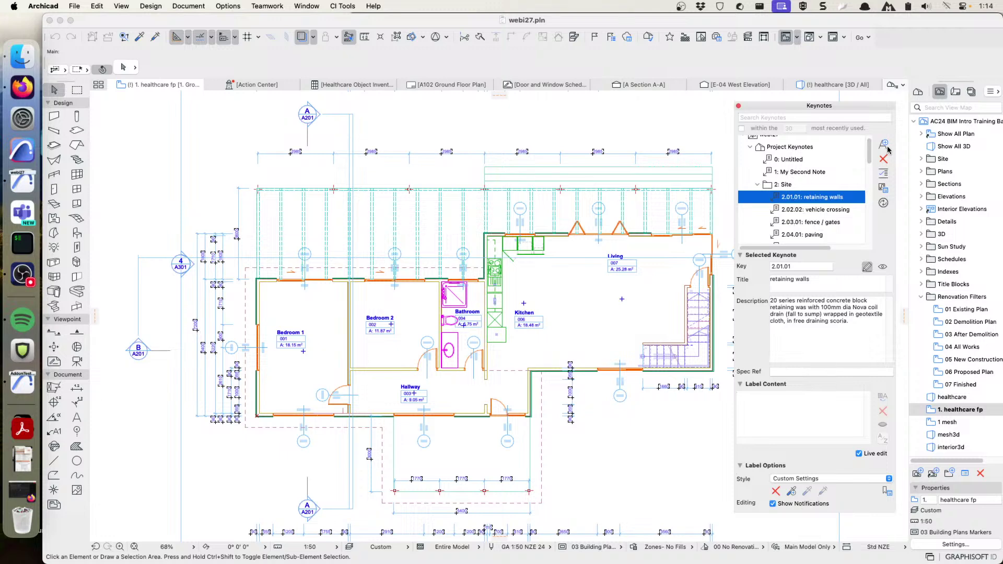
drag(872, 154, 871, 161)
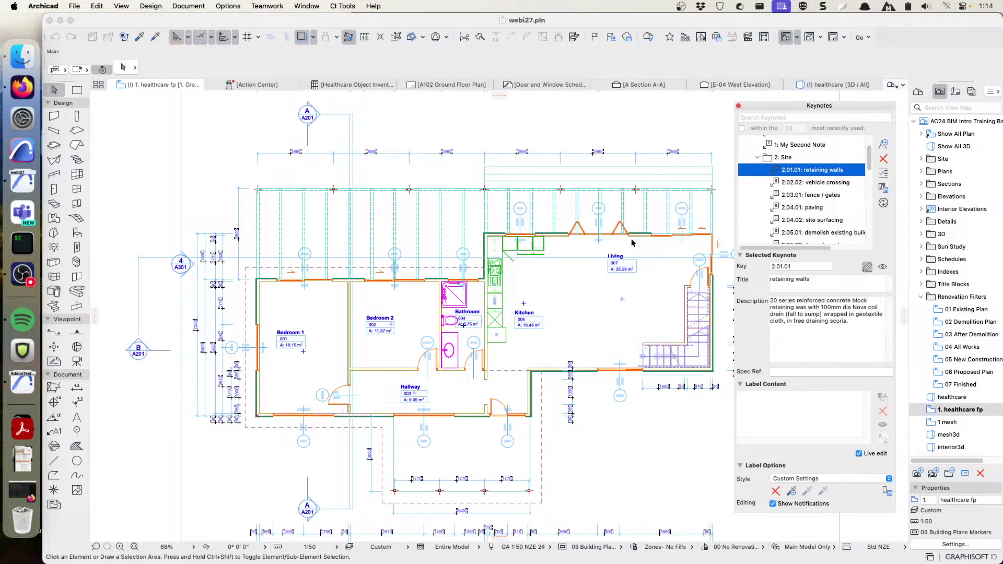
Step: Place a label with a leader for keynote 2.01.01 retaining walls, pointing beside the 1800 dimension outside the Living room's upper-right corner
middle_drag(668, 252, 624, 253)
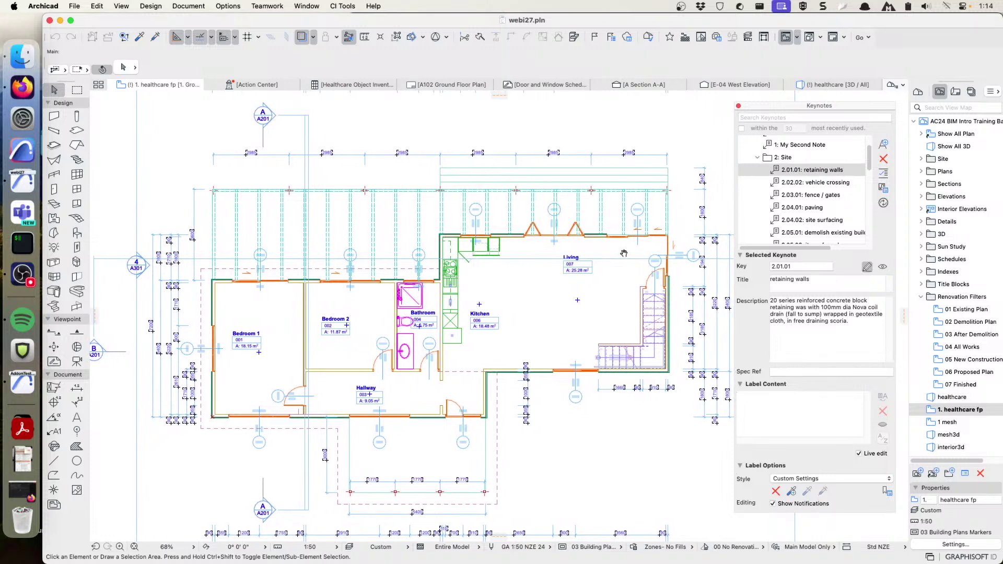
click(798, 185)
click(807, 201)
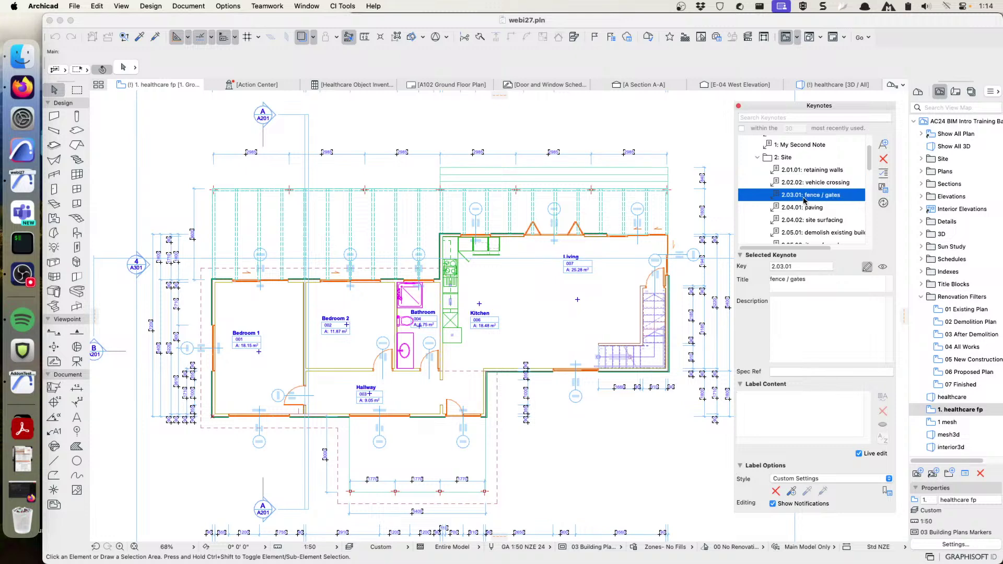
click(797, 184)
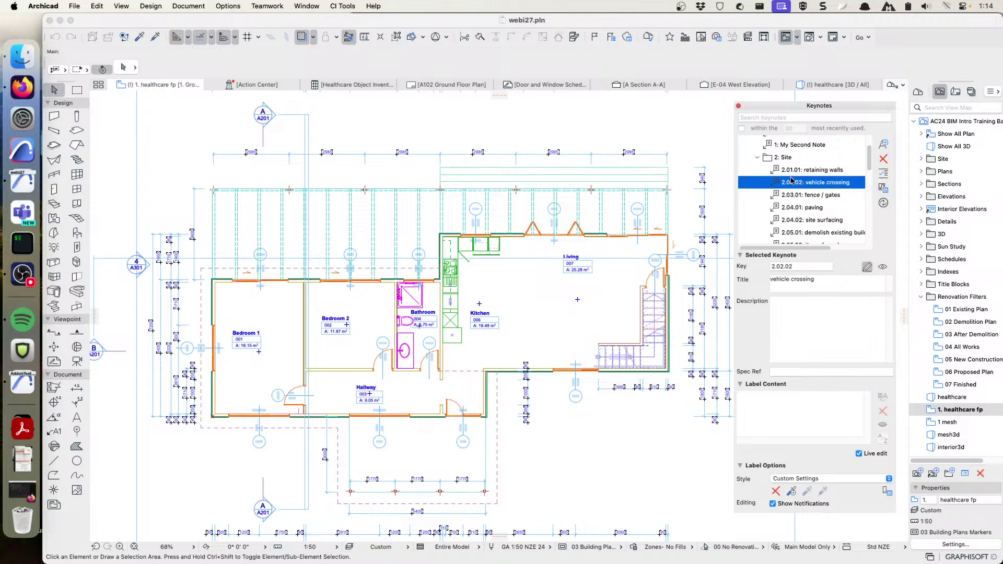
click(796, 174)
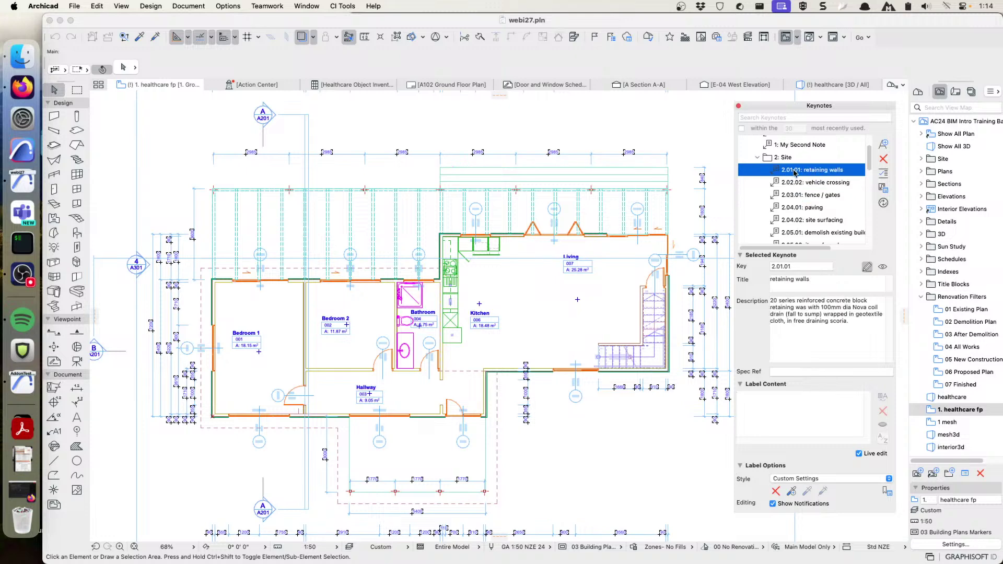
double_click(795, 173)
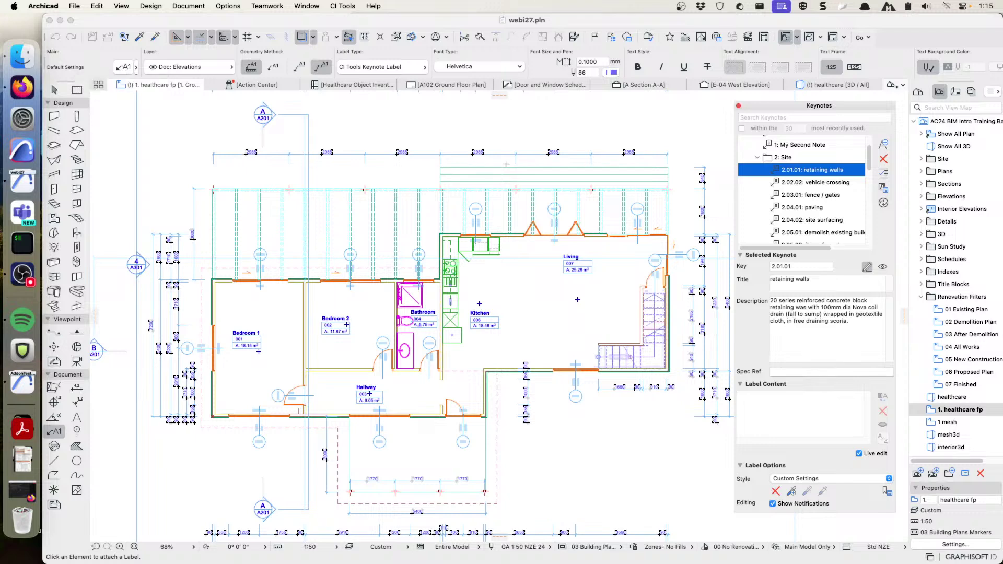
click(601, 204)
scroll(601, 205, right, 5)
scroll(484, 213, up, 3)
scroll(484, 213, up, 3)
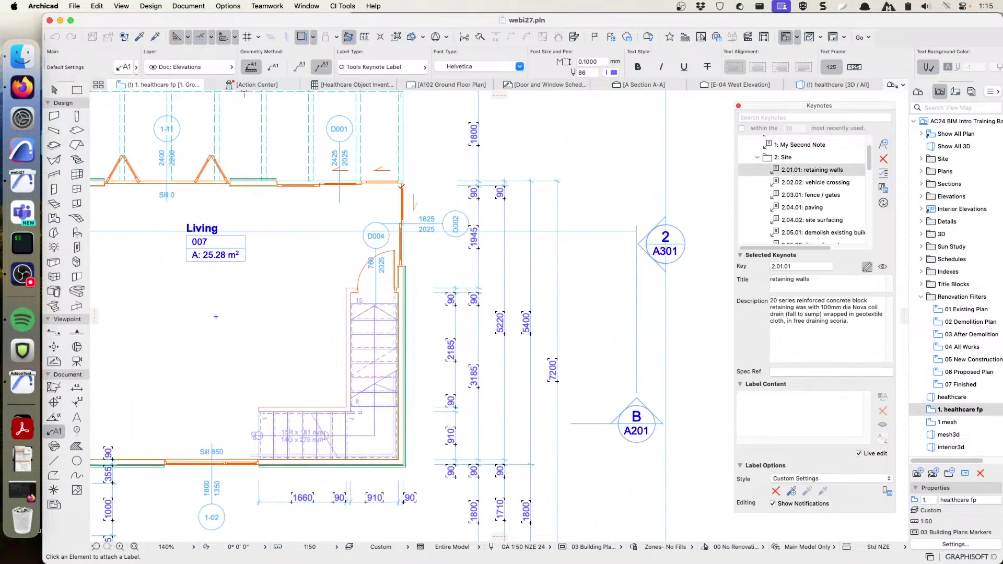
click(469, 190)
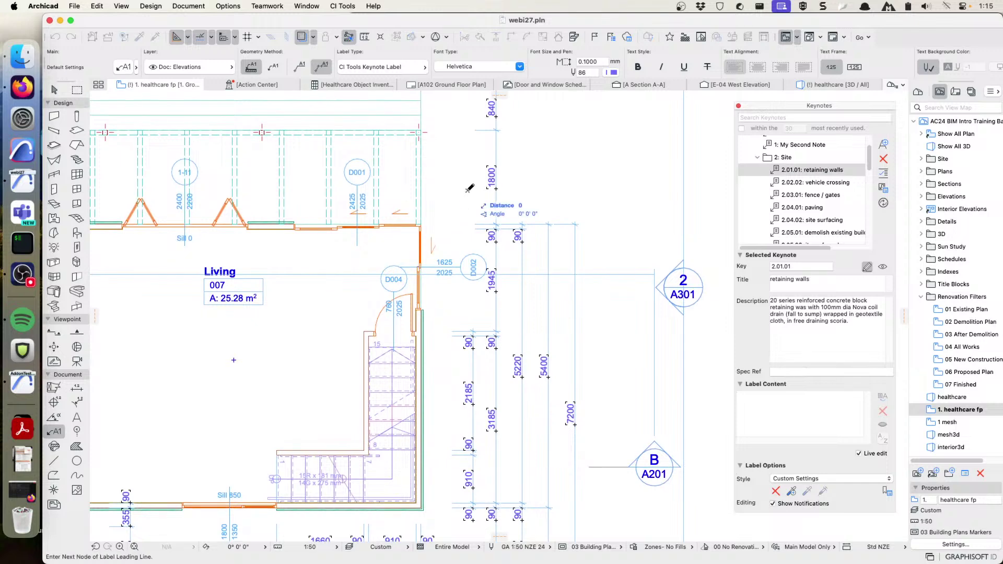
click(523, 162)
click(566, 161)
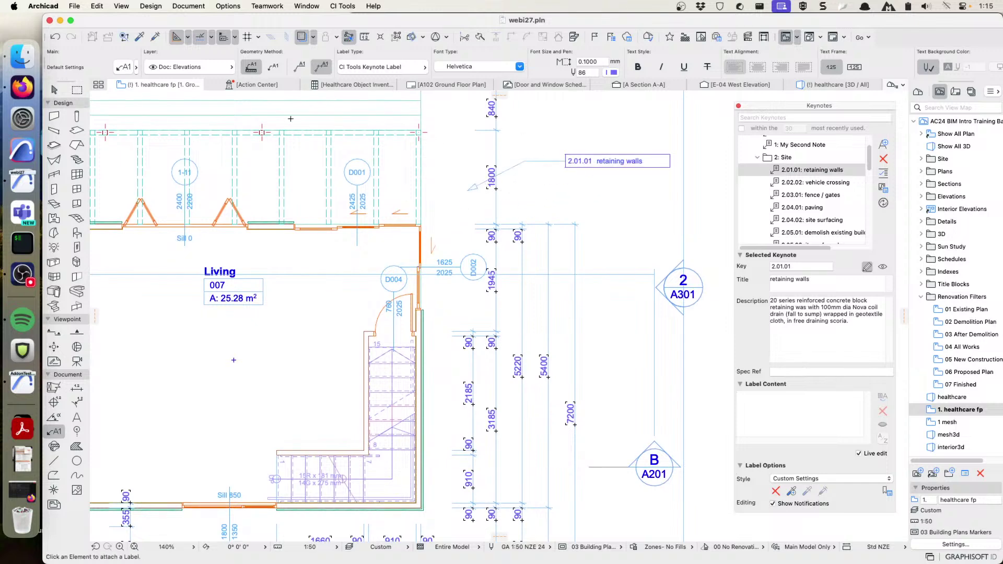
Step: Select the placed retaining walls label and inspect which keynote its label content lists
click(54, 90)
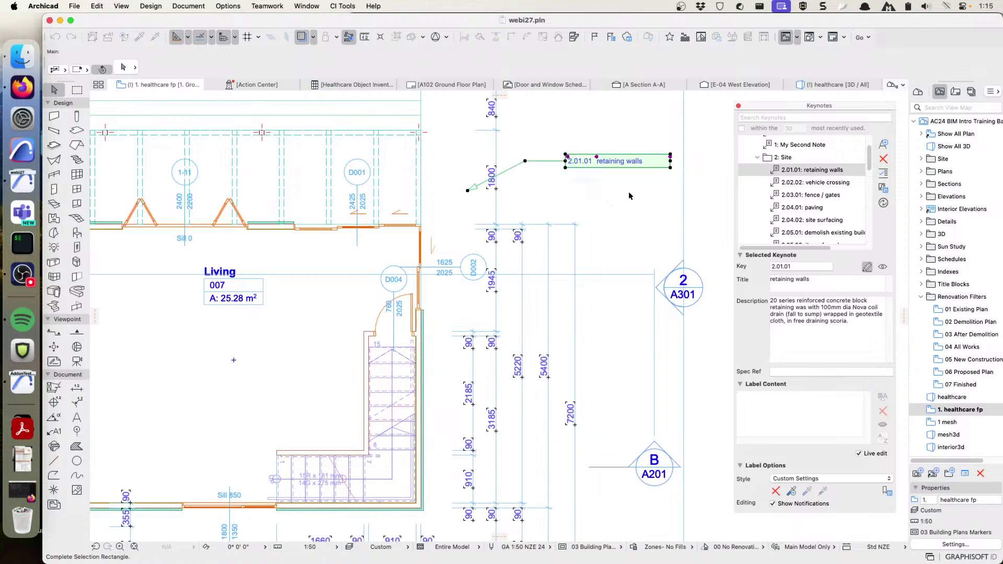
click(605, 165)
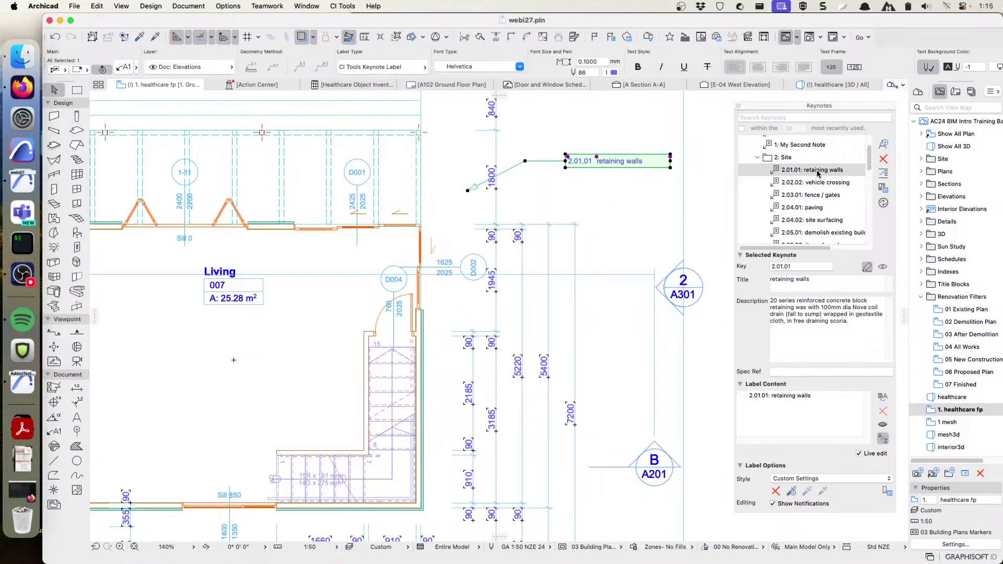
click(804, 107)
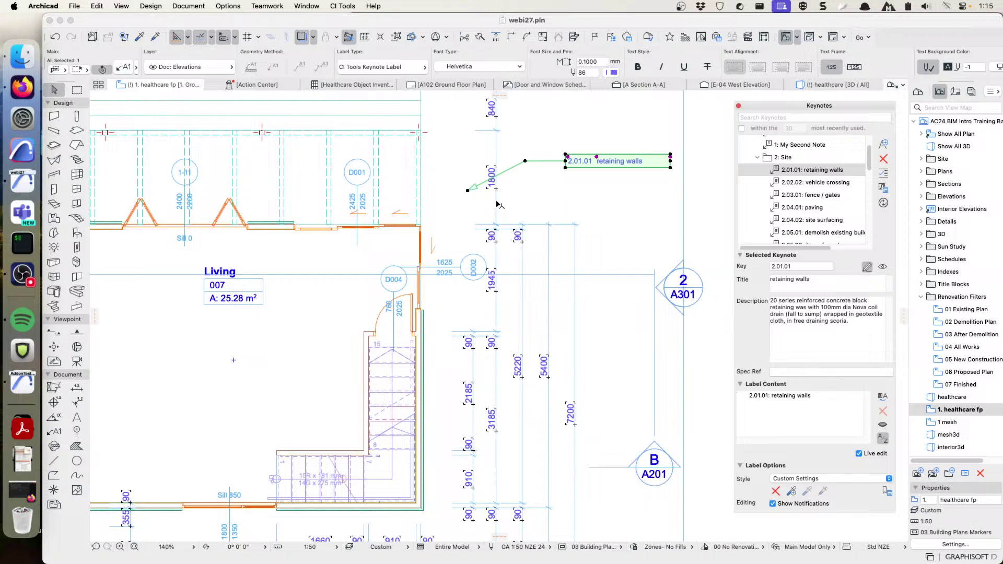
Step: Place a label with a leader for keynote 2.05.01 demolish existing building, pointing just below door marker D002
click(789, 234)
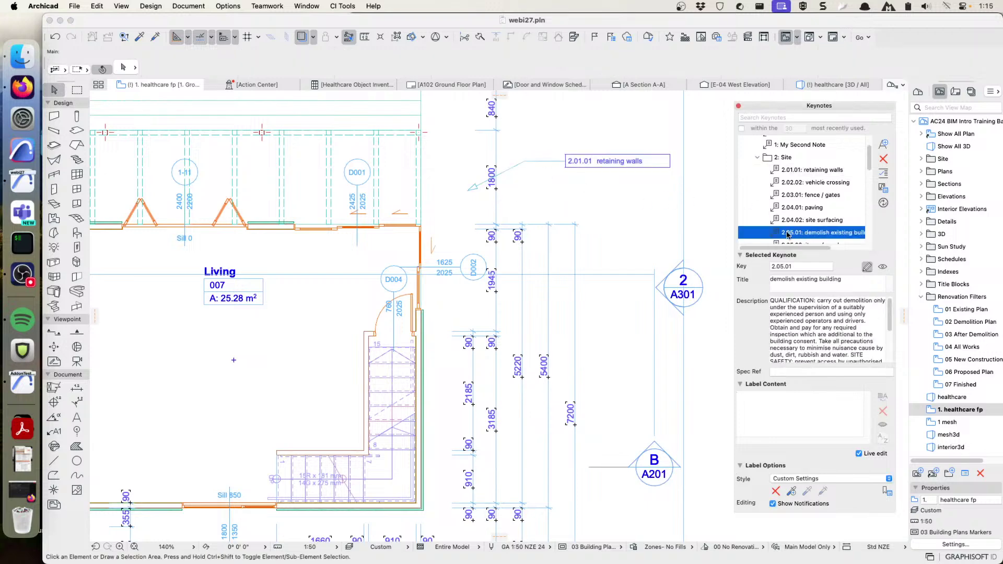
double_click(789, 234)
click(458, 313)
click(477, 293)
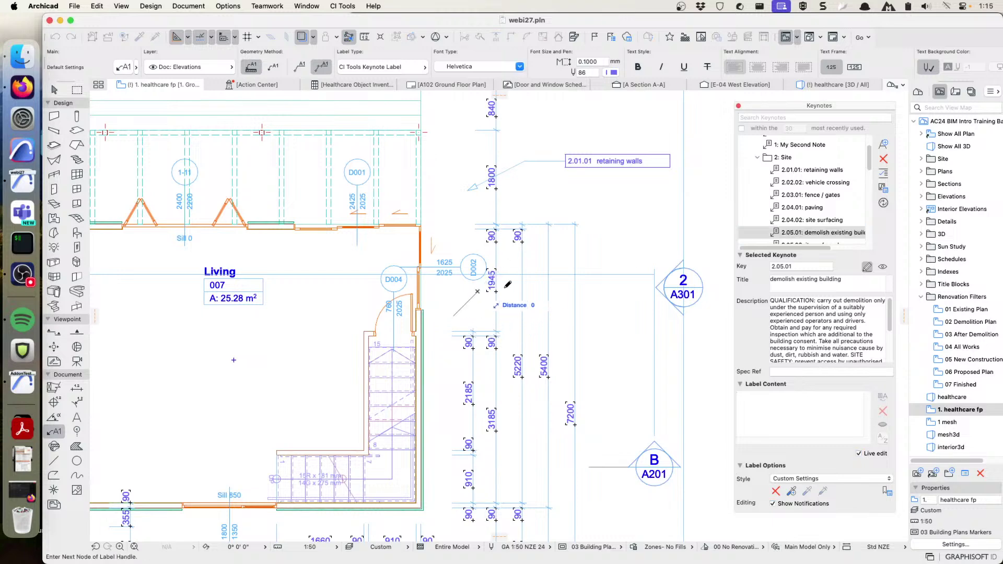
click(545, 280)
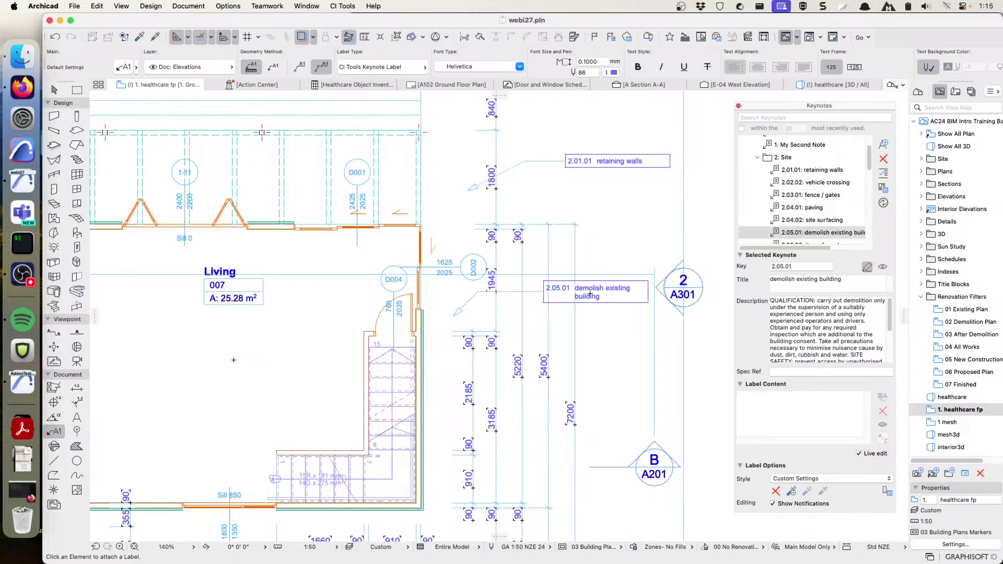
Step: Add keynote 2.06.01 services from the Site folder to the existing retaining walls label
click(54, 90)
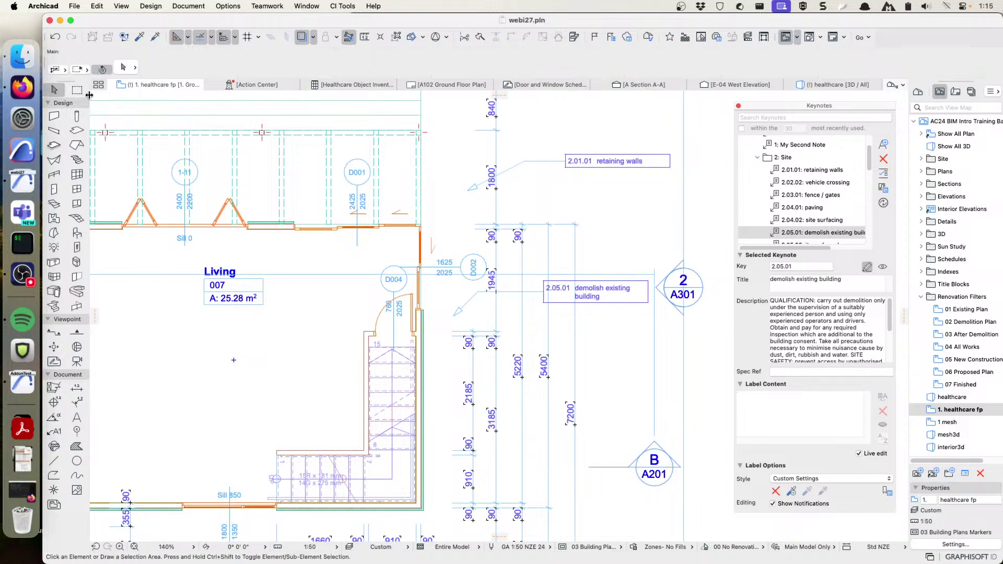
click(578, 163)
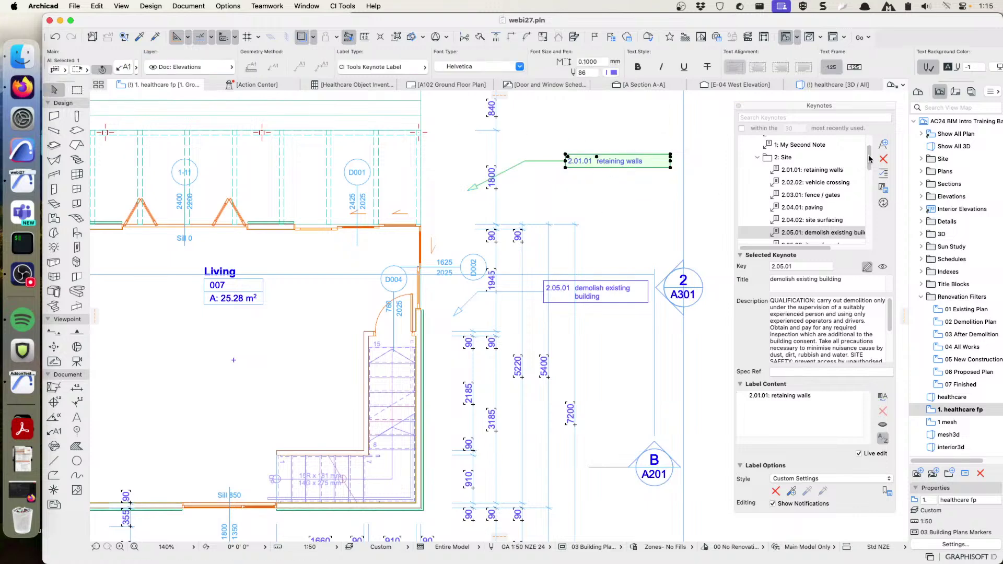
drag(869, 158, 866, 195)
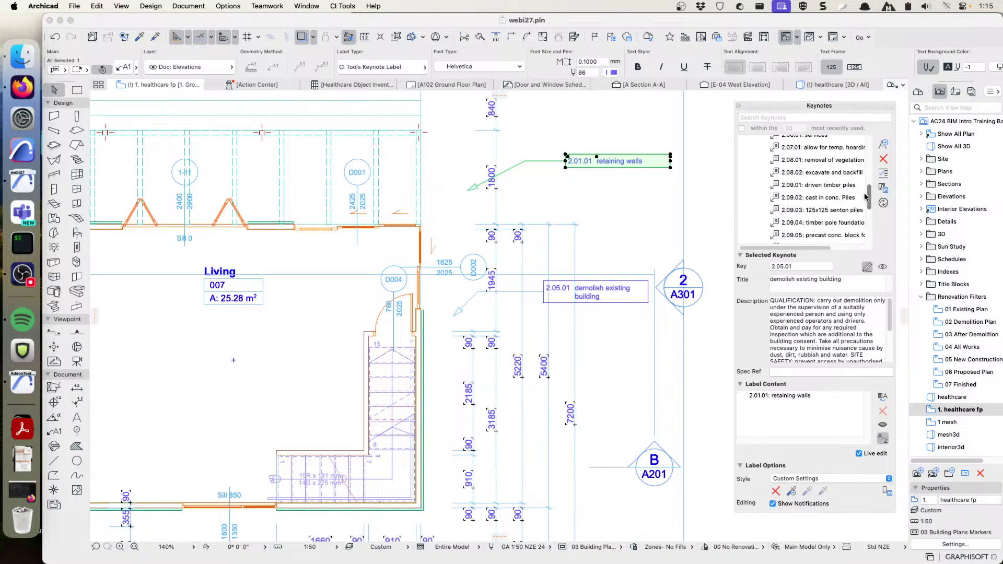
click(791, 162)
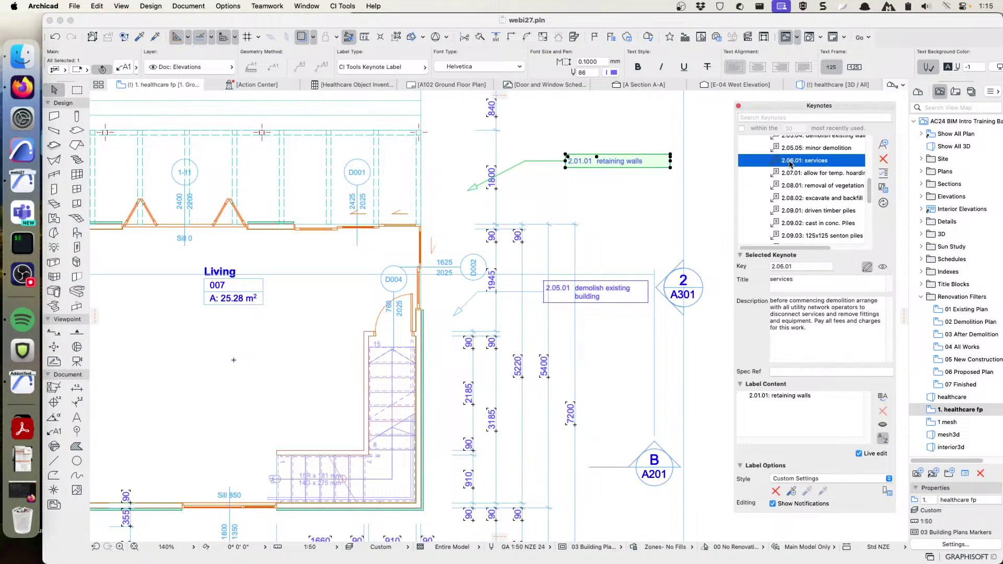
drag(786, 163, 601, 167)
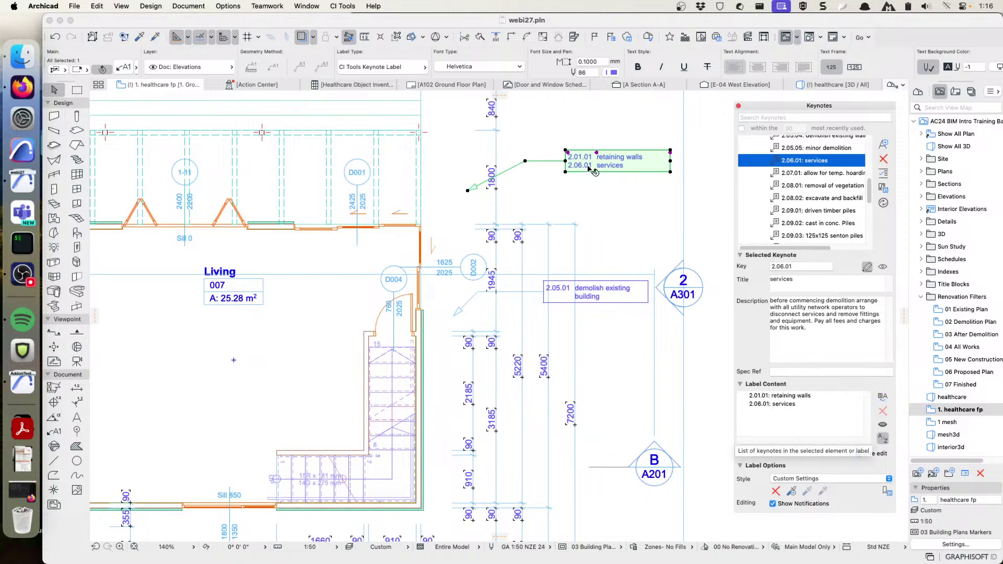
Step: Add keynote 4.01.01 Line of wall below from the Enclosure folder to the demolish existing building label, then deselect it
click(608, 297)
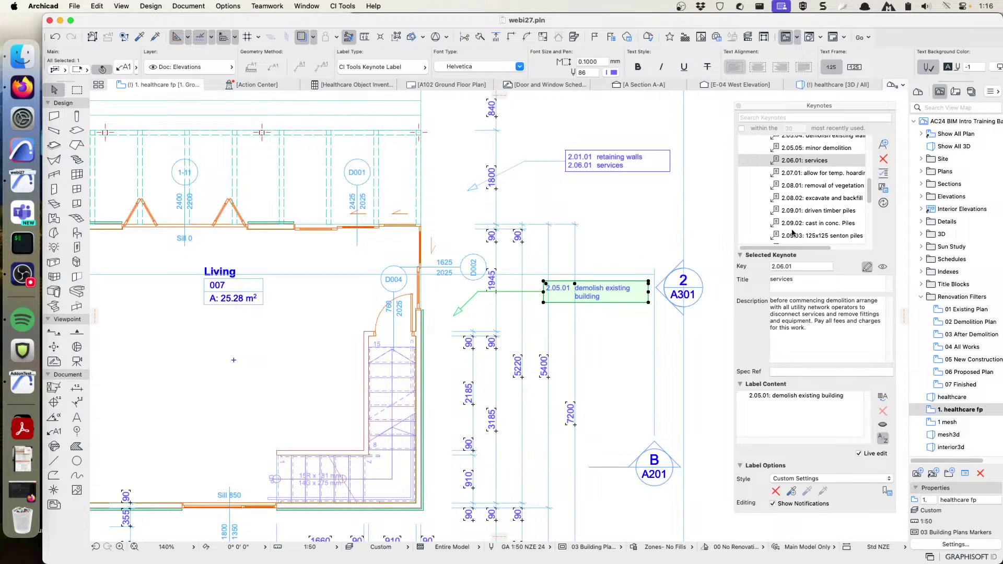
click(864, 196)
scroll(865, 196, down, 8)
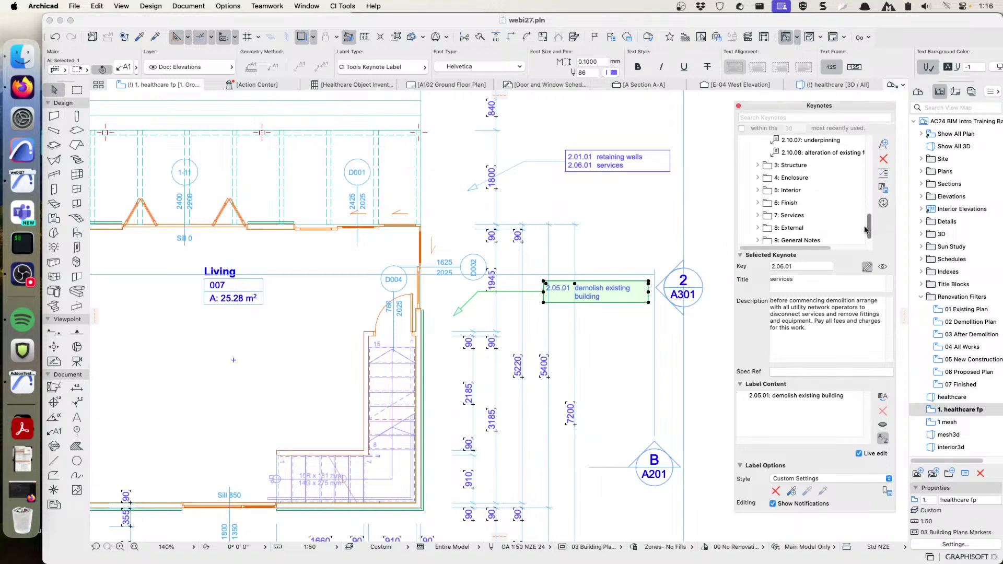
click(758, 177)
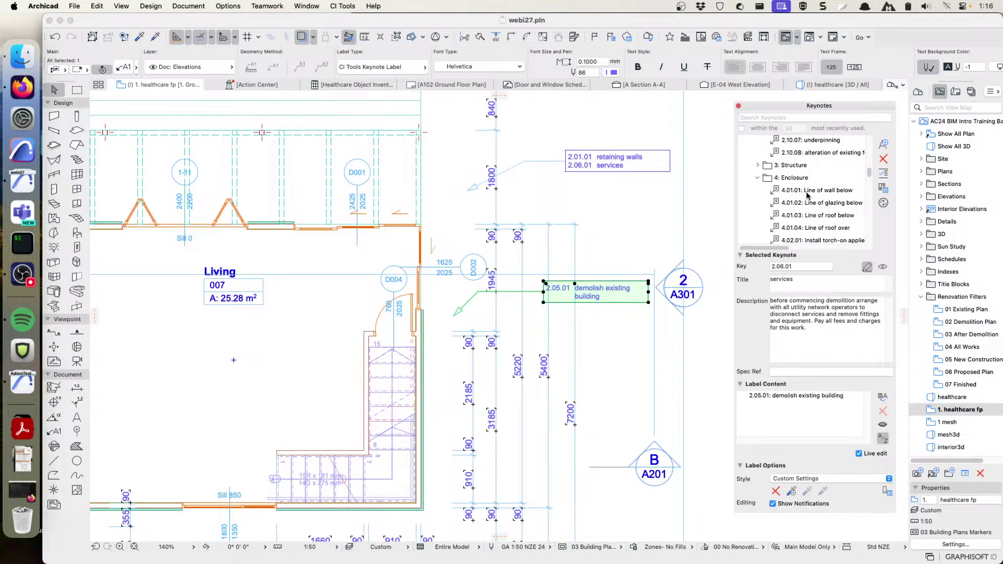
click(808, 193)
double_click(808, 195)
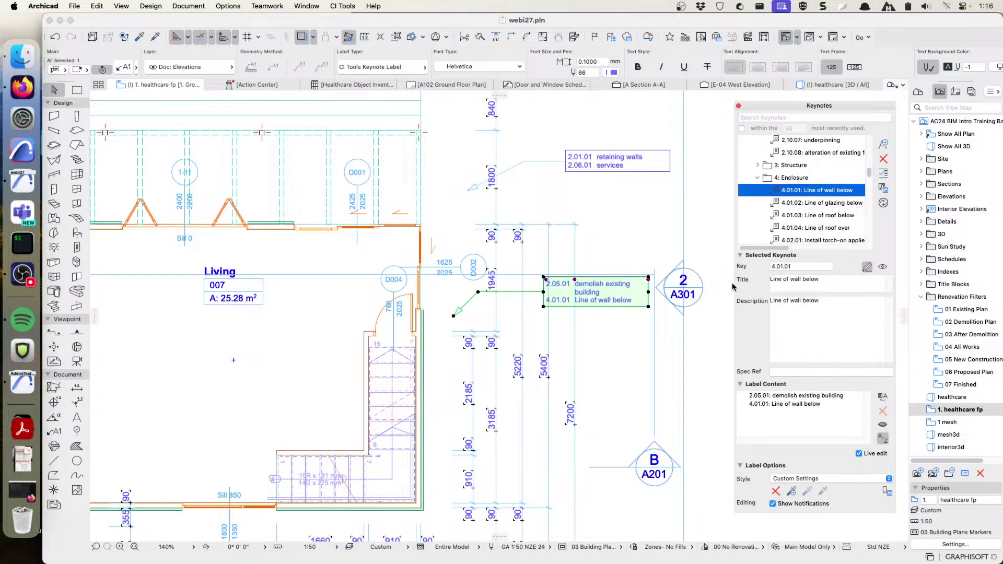
click(644, 233)
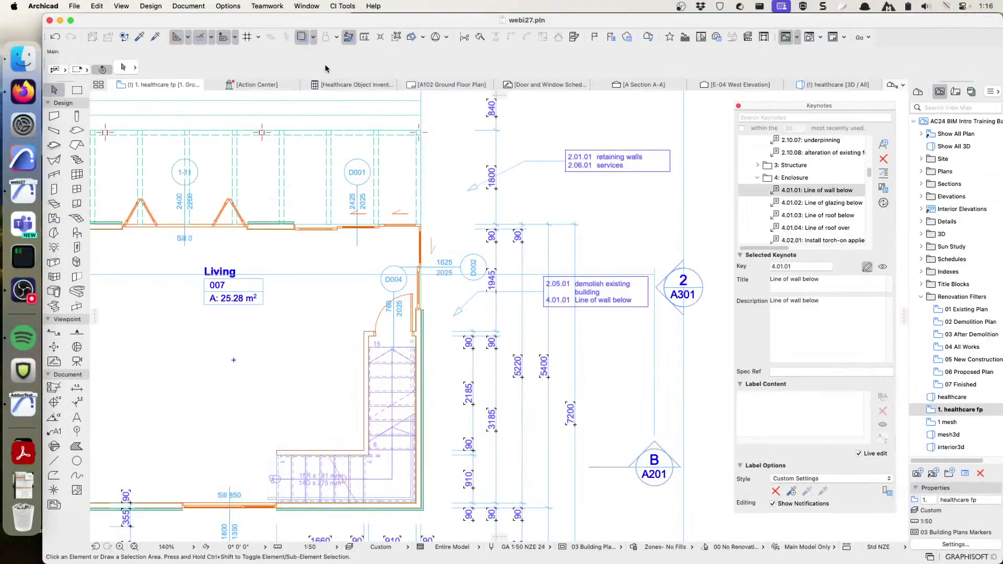
click(807, 108)
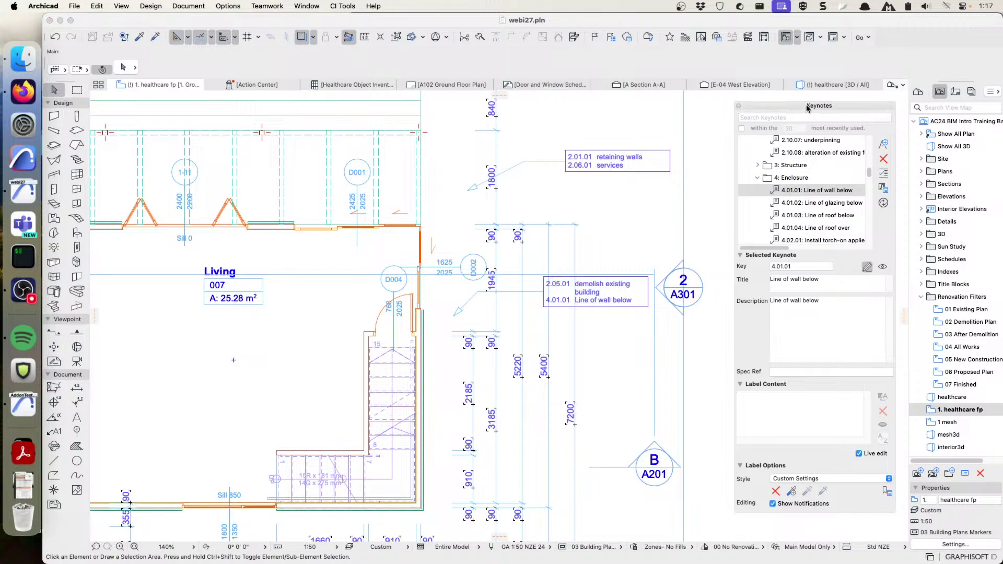
key(ctrl+Up)
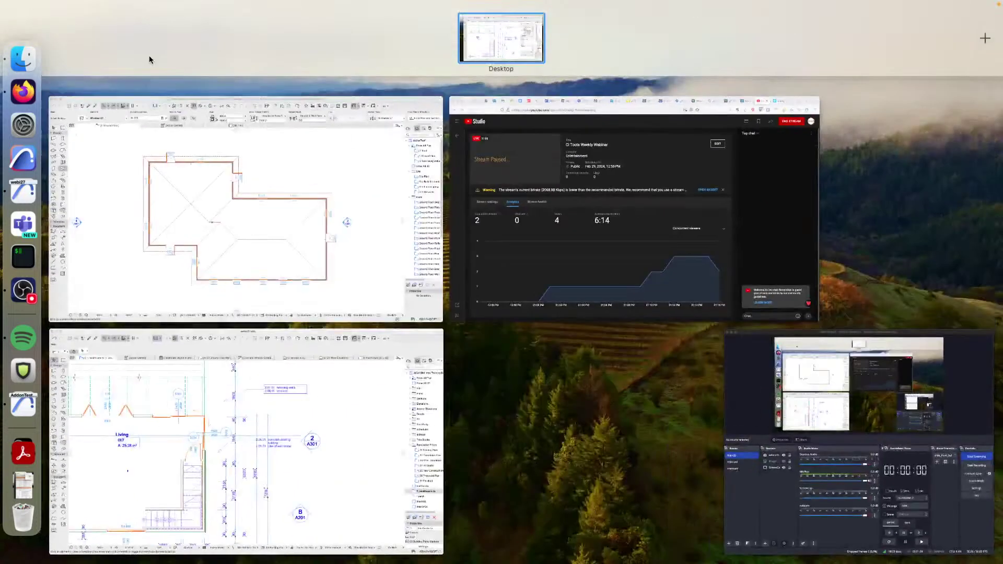
key(ctrl+Up)
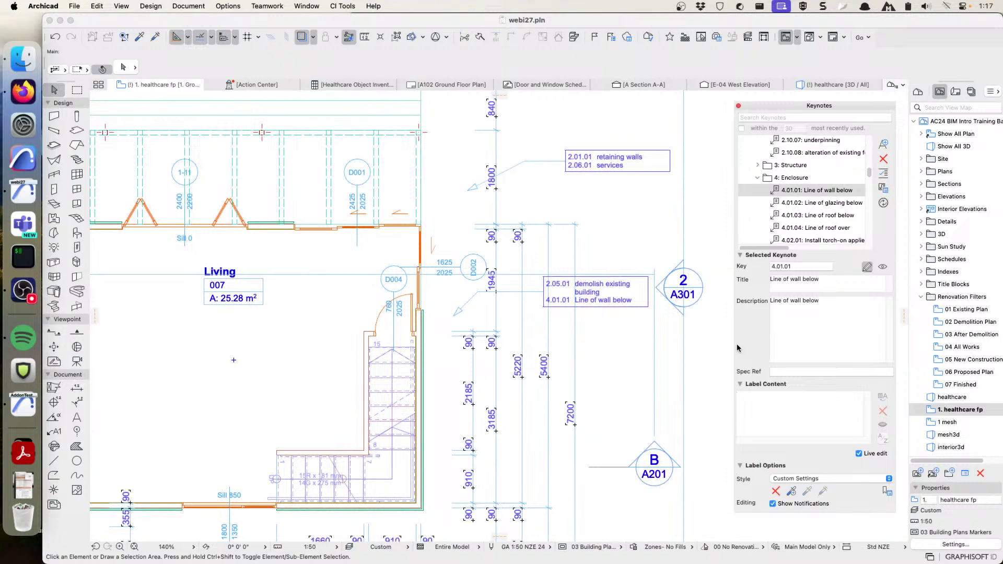
Step: Inspect the label content of both placed keynote labels and locate the retaining walls entry in the keynote list
click(590, 307)
scroll(590, 242, up, 3)
scroll(590, 242, right, 3)
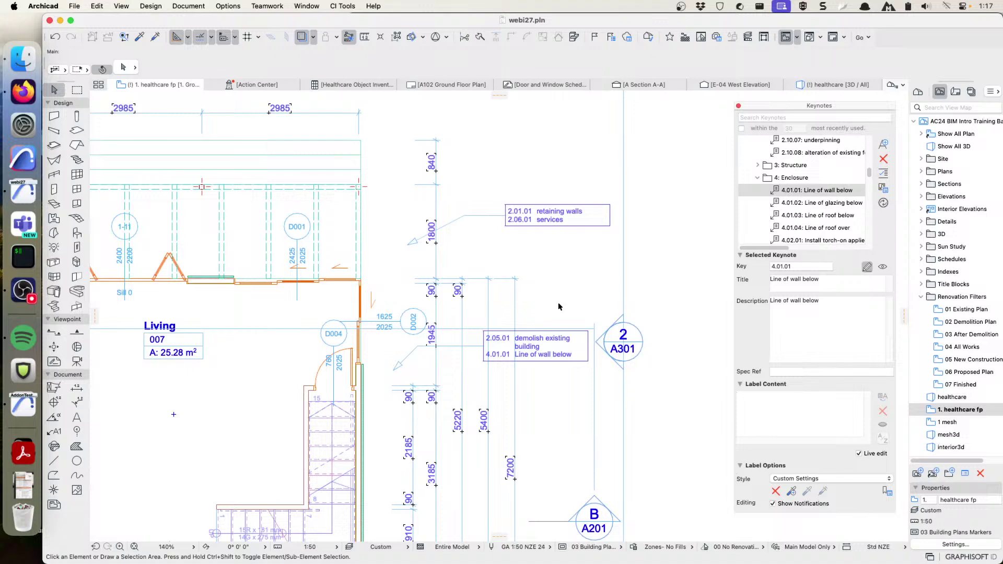
click(576, 220)
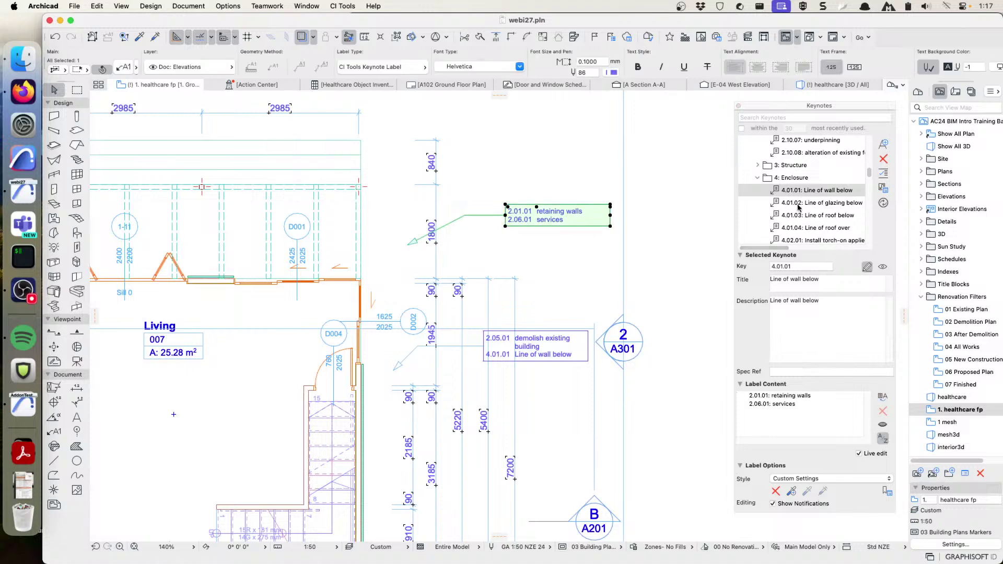
click(775, 395)
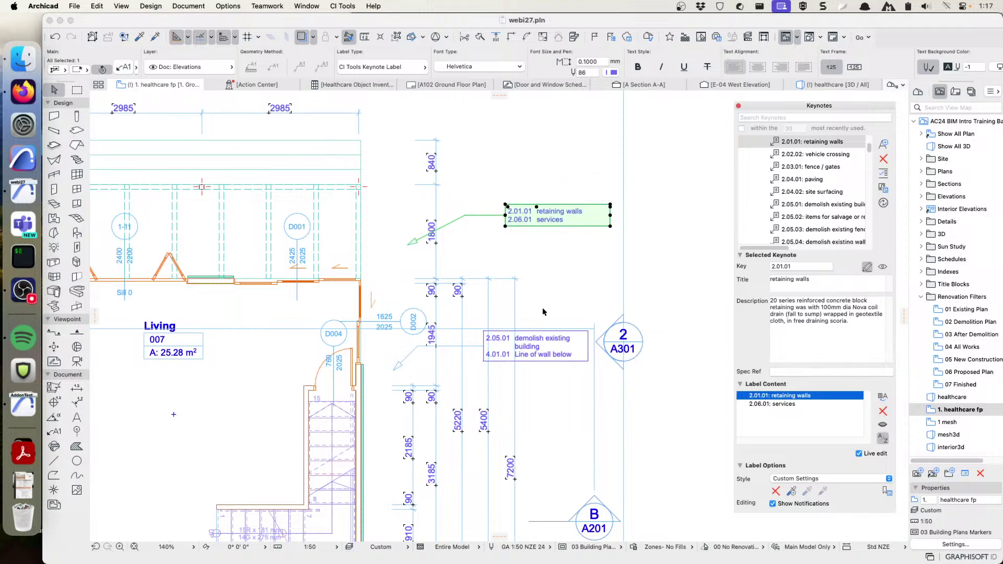
click(544, 356)
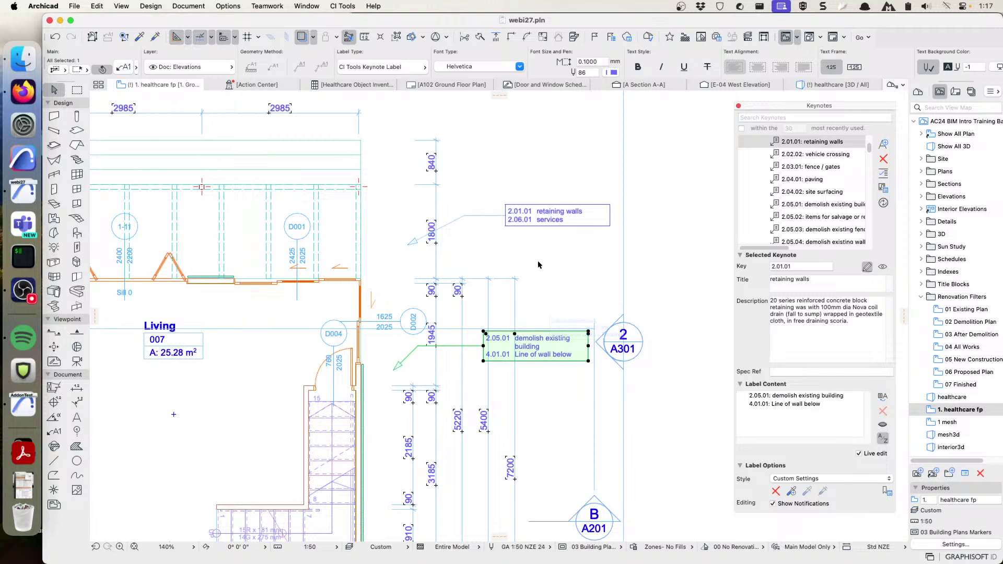
Step: Turn off the Title in the retaining walls and services label's settings so it shows only the keys
click(555, 214)
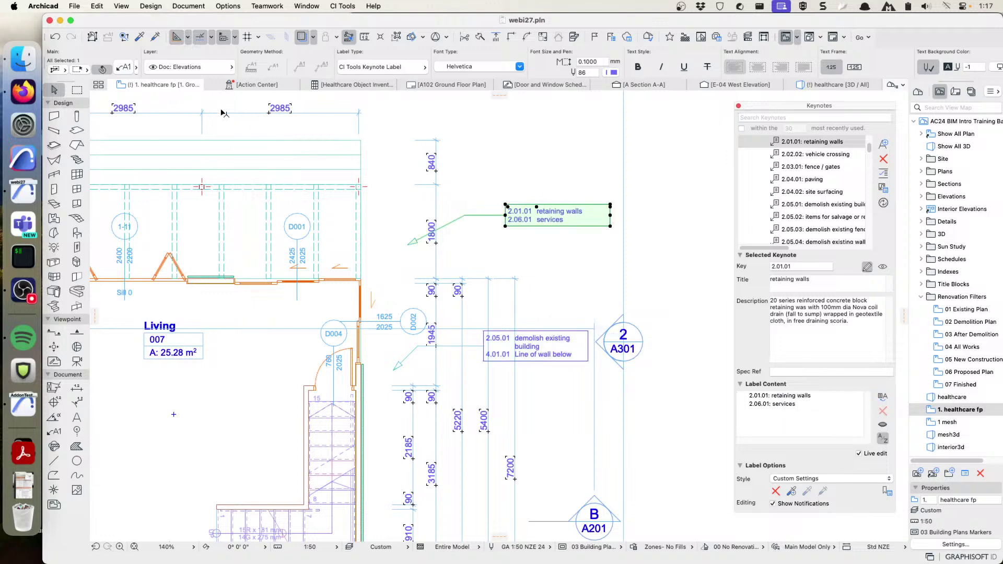
click(122, 69)
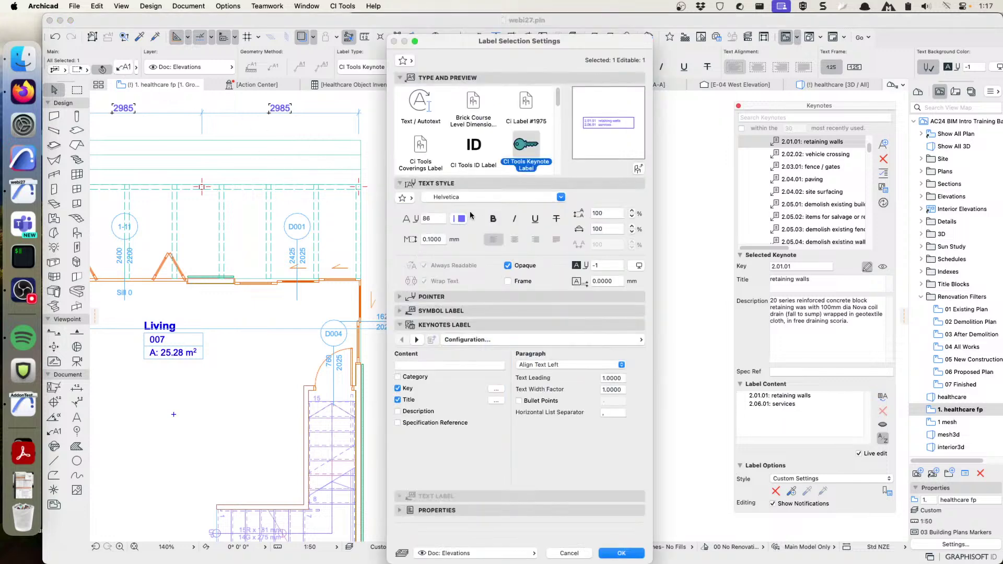
click(398, 400)
click(618, 553)
Step: Turn off the Title in the demolish existing building and line of wall label's settings so it shows only keys, then deselect it
click(546, 349)
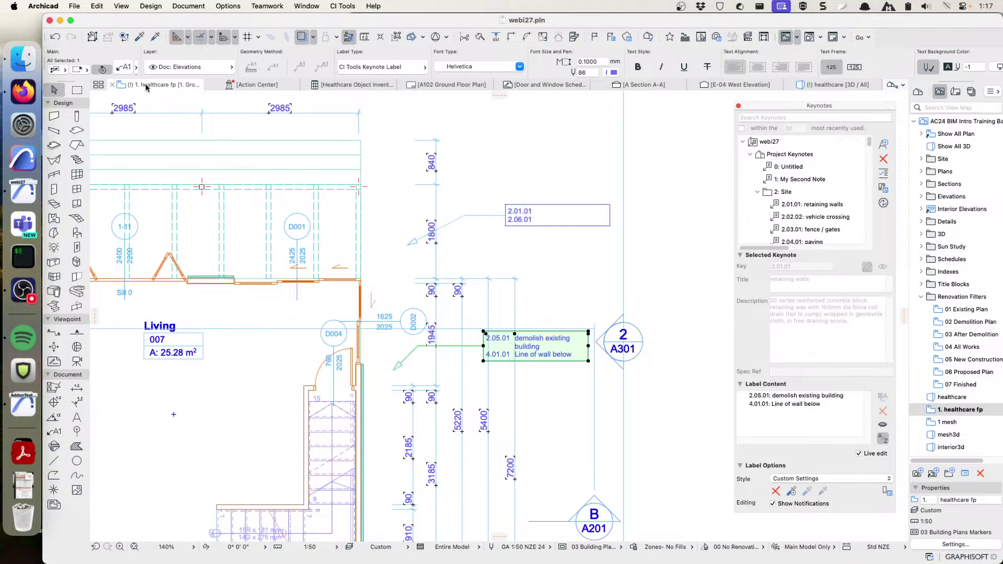
click(125, 67)
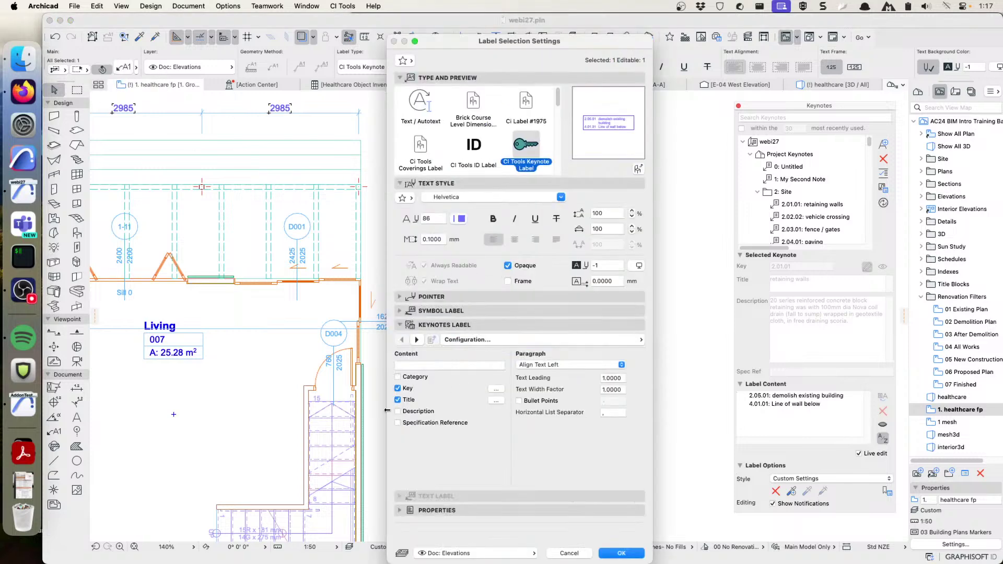
click(398, 400)
click(620, 553)
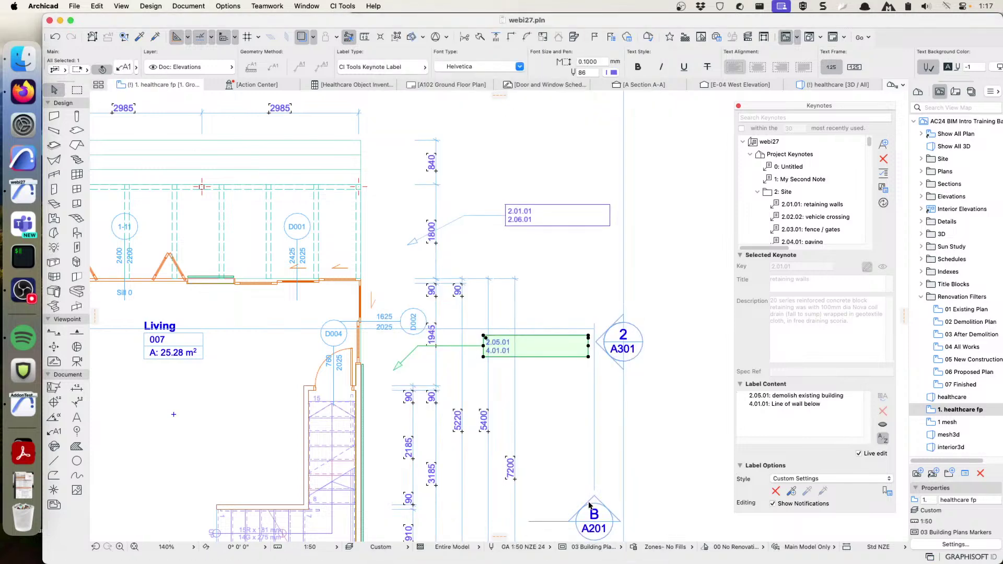
click(553, 294)
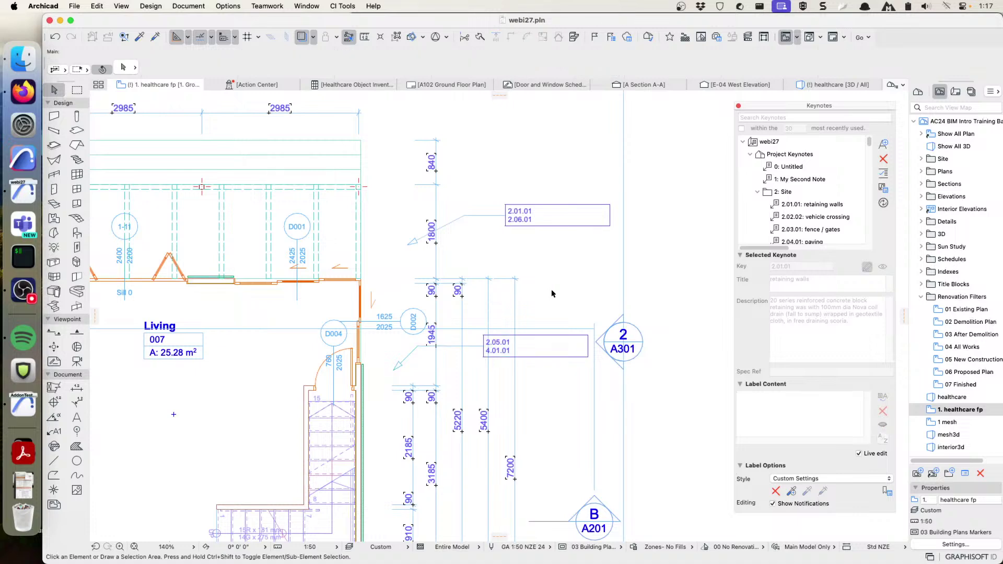
Step: Move the 2.01.01 / 2.06.01 keynote label slightly closer to the plan, roughly in line above the other keynote label, and deselect it
scroll(497, 308, down, 3)
middle_drag(498, 308, 564, 296)
scroll(564, 296, down, 3)
scroll(587, 269, up, 7)
click(664, 225)
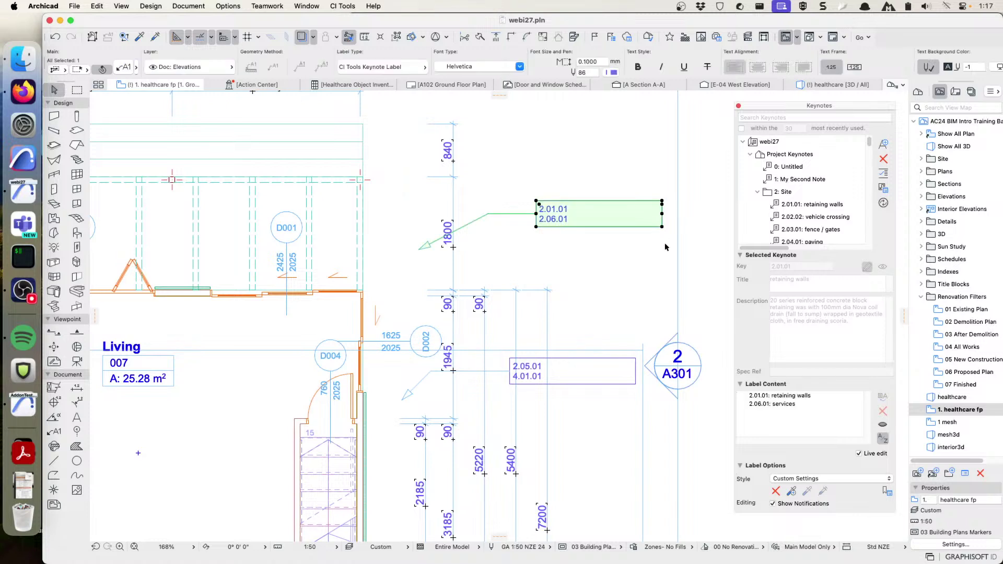
drag(663, 228, 641, 237)
click(604, 270)
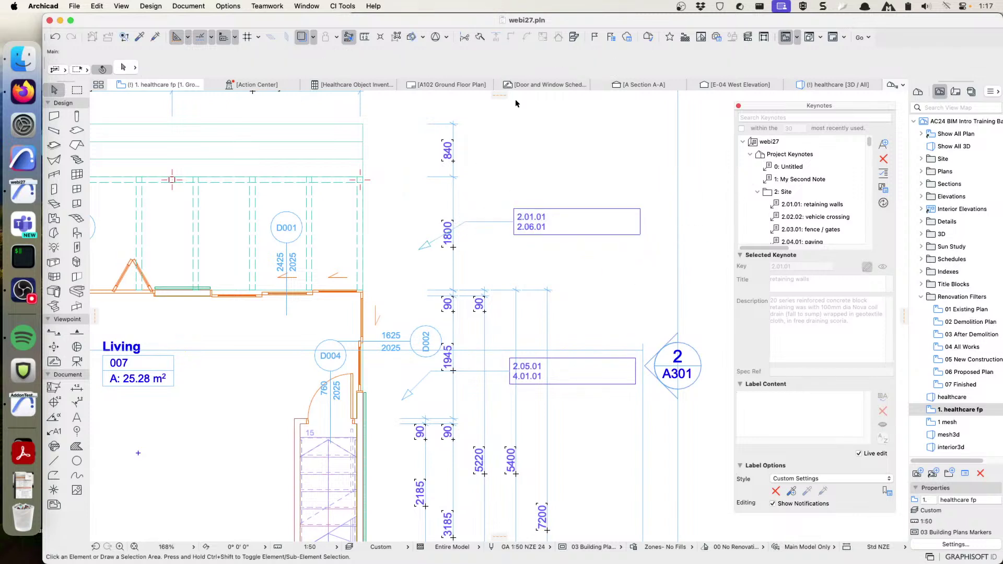
Step: Open the A102 Ground Floor Plan layout from the layout book and bring the placed drawing with its keynote labels into view
click(956, 92)
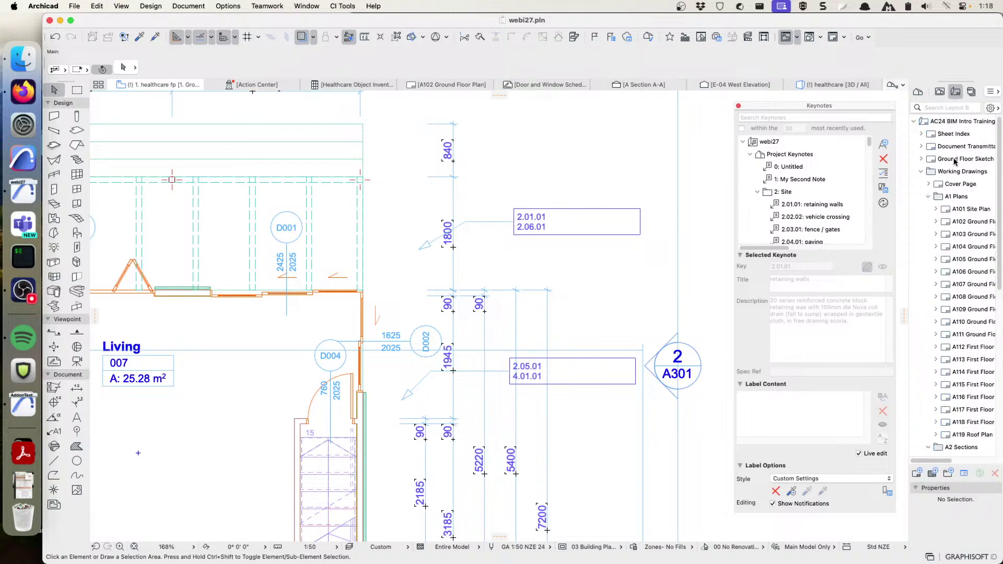
double_click(963, 222)
scroll(574, 246, right, 10)
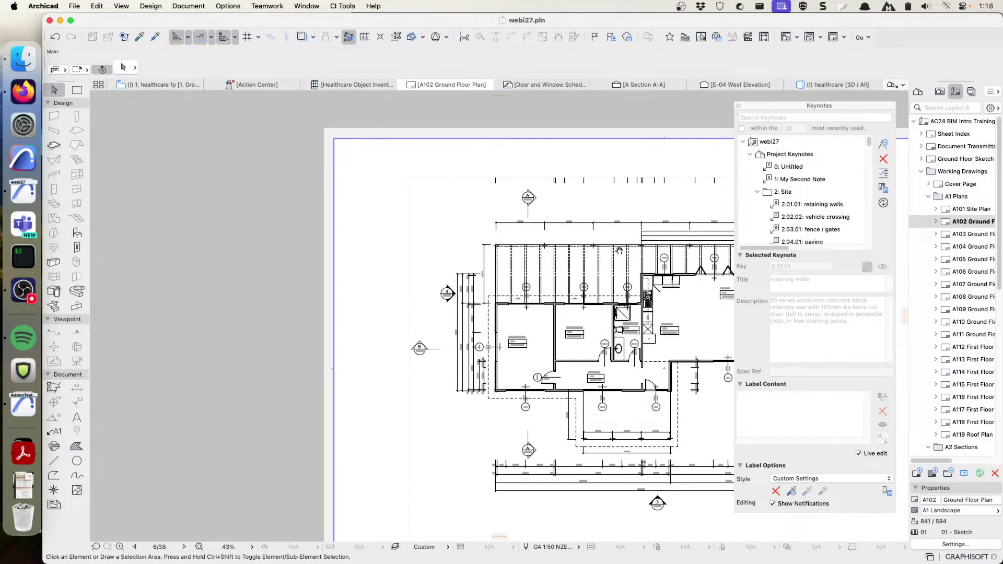
scroll(625, 282, up, 5)
scroll(563, 260, down, 5)
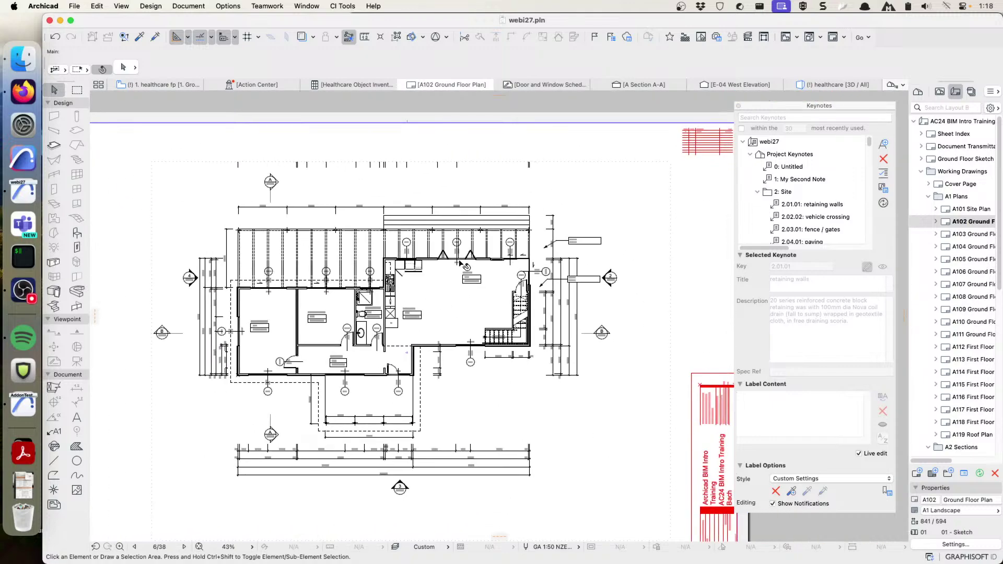
scroll(608, 277, left, 3)
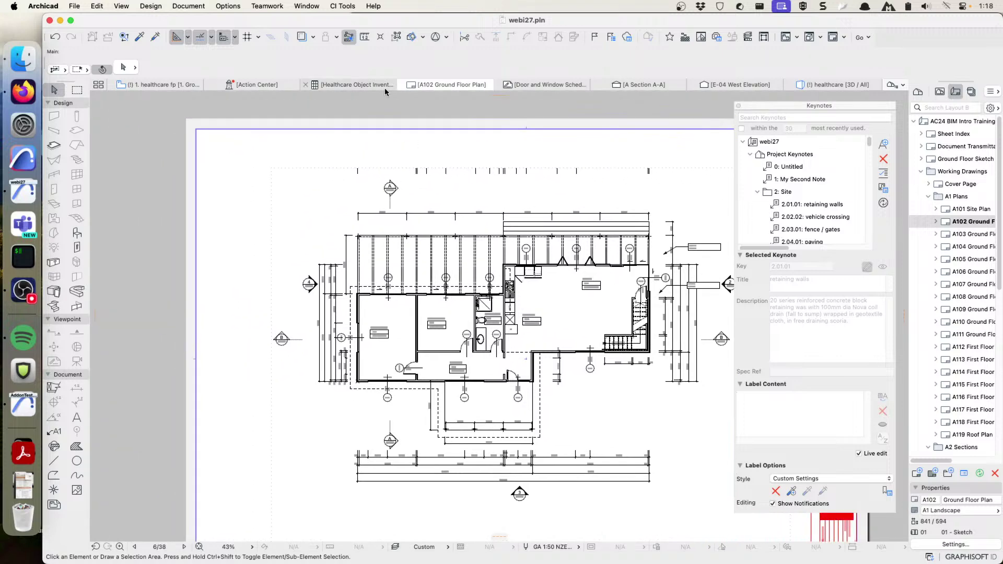
Step: Create a keynotes schedule for the current layout only, including keynotes visible in the schedule's own layout and using the master layout's schedule settings
click(343, 6)
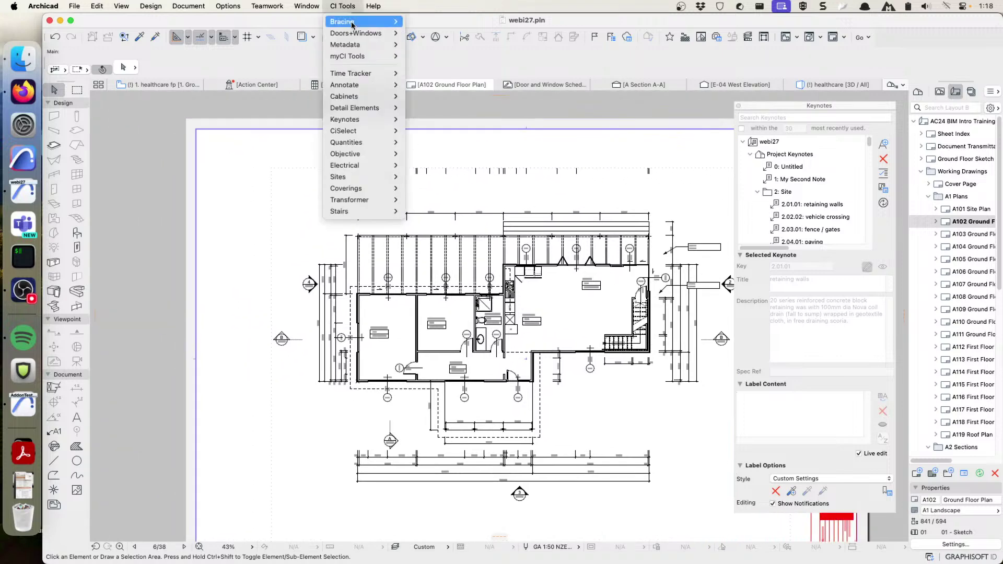
mouse_move(360, 120)
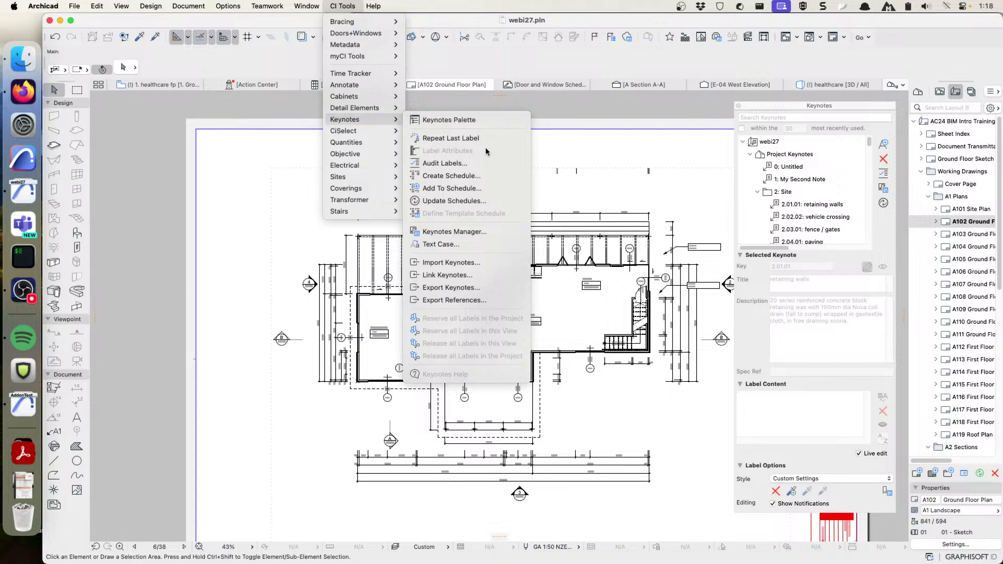
click(447, 177)
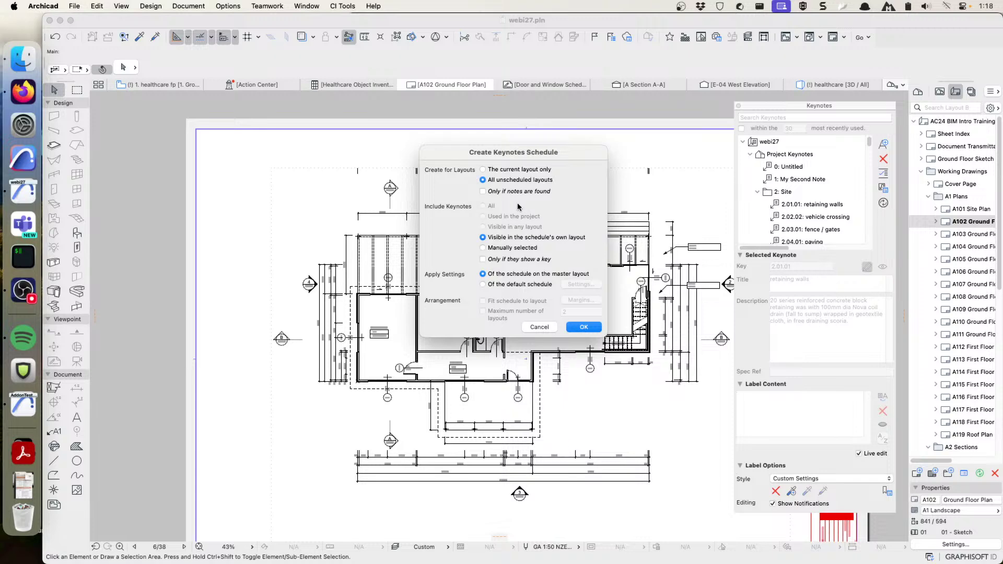
click(483, 169)
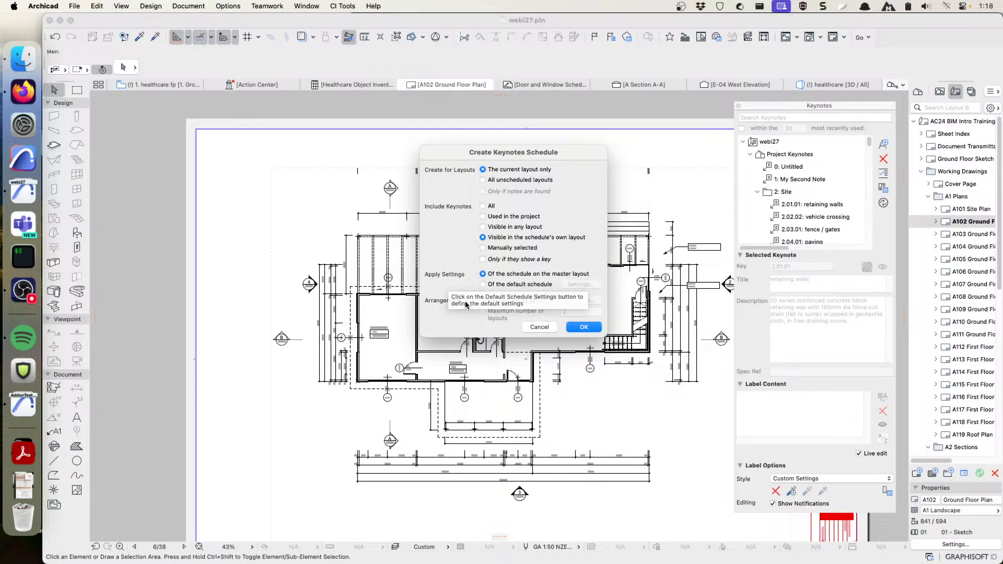
click(585, 328)
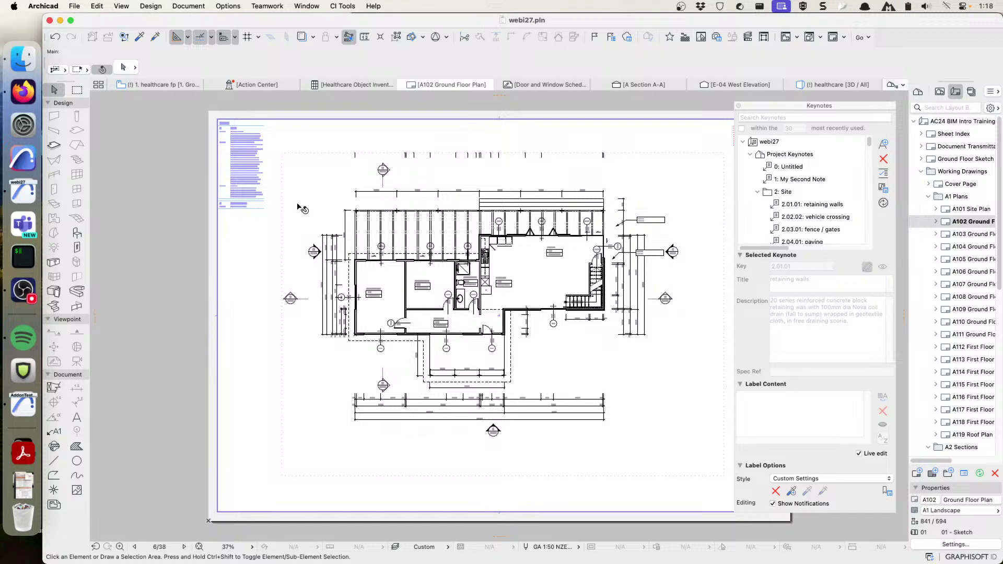
Step: Examine the Notes schedule placed on the A102 layout and compare its entries with the keynote labels on the drawing
scroll(315, 208, up, 5)
scroll(316, 208, left, 5)
scroll(325, 225, up, 10)
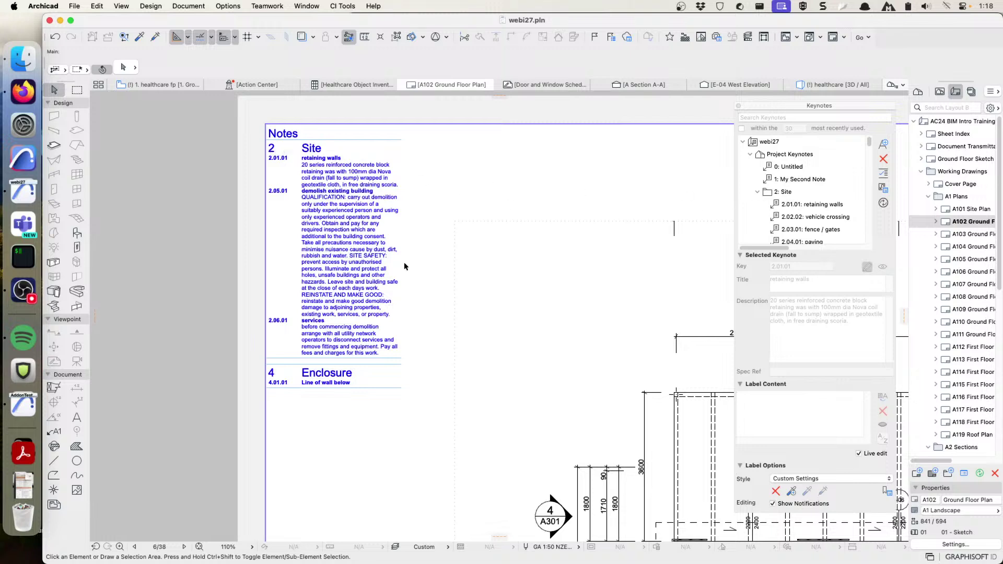
middle_drag(309, 207, 350, 224)
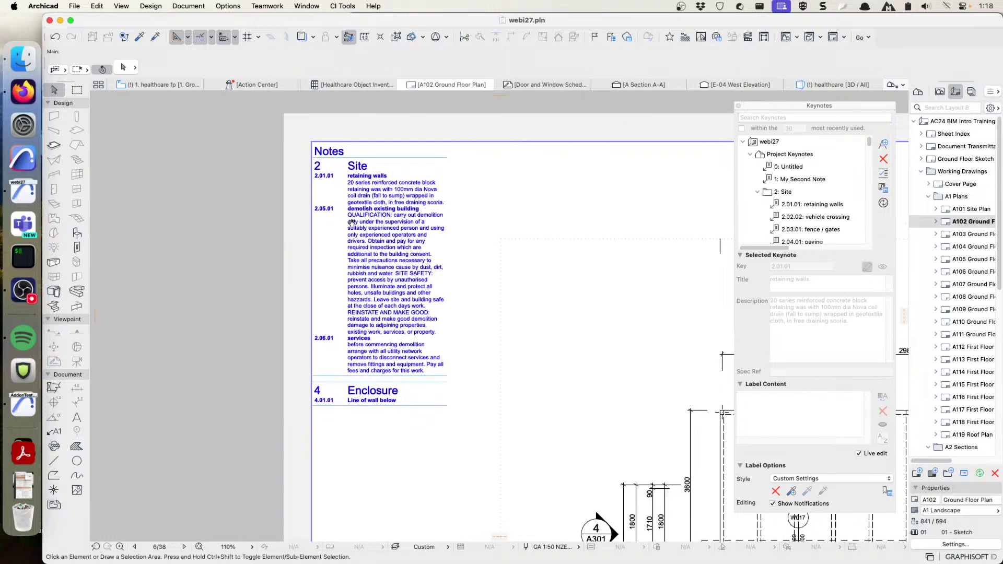
scroll(350, 223, up, 3)
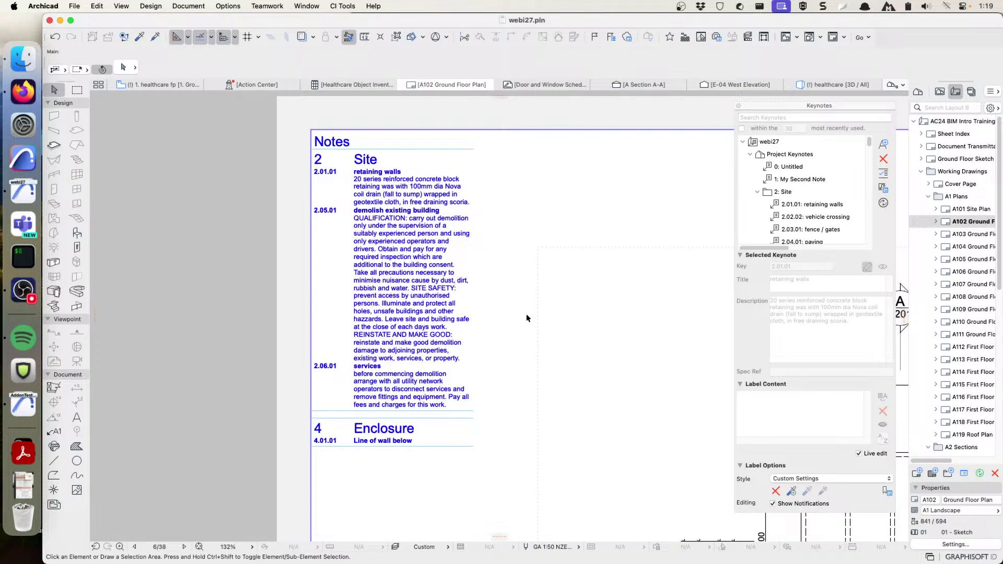
scroll(594, 321, down, 5)
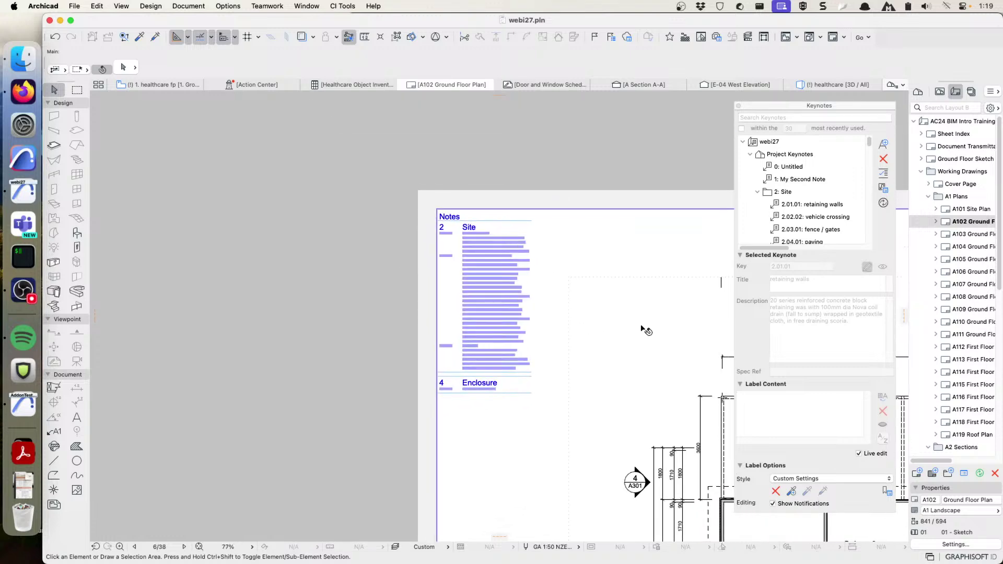
scroll(375, 265, right, 10)
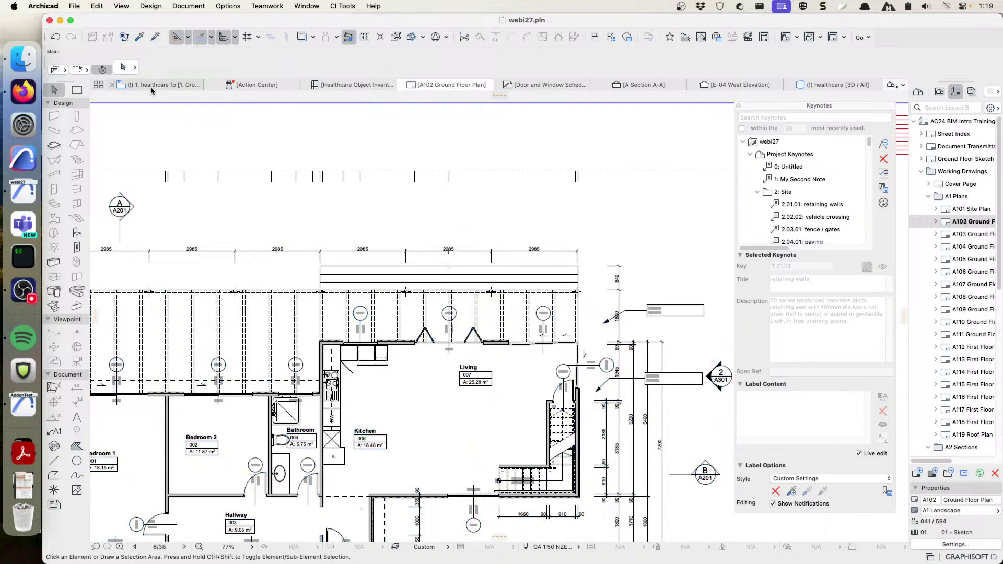
Step: Back on the floor plan, retitle keynote 2.06.01 services from the retaining walls label as "Note re: Demolition"
click(162, 84)
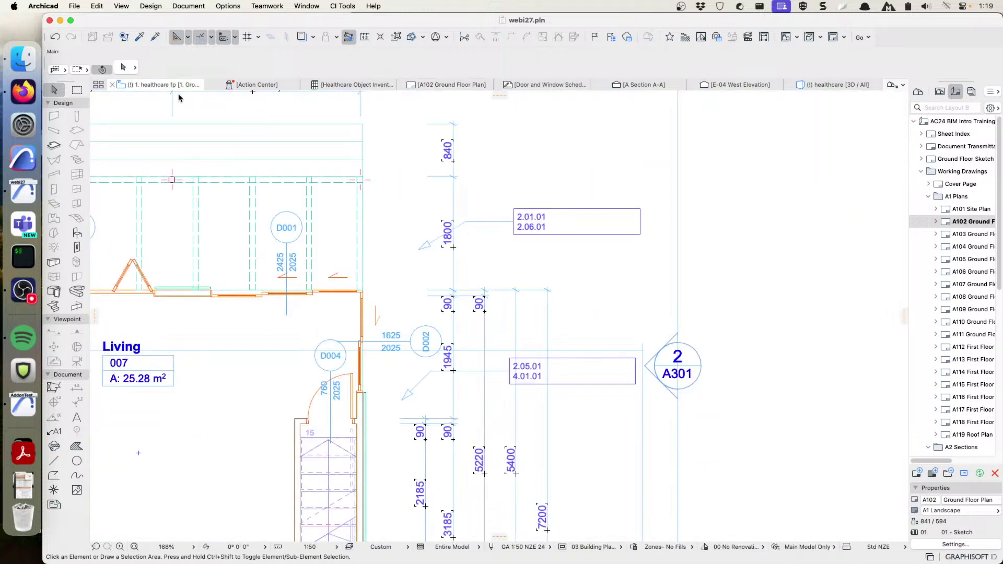
click(573, 228)
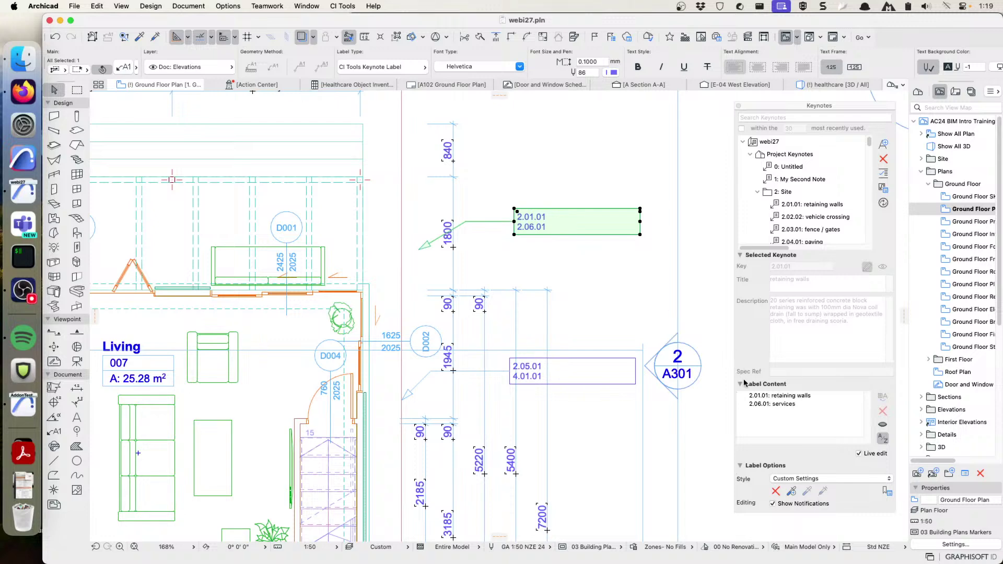
click(766, 405)
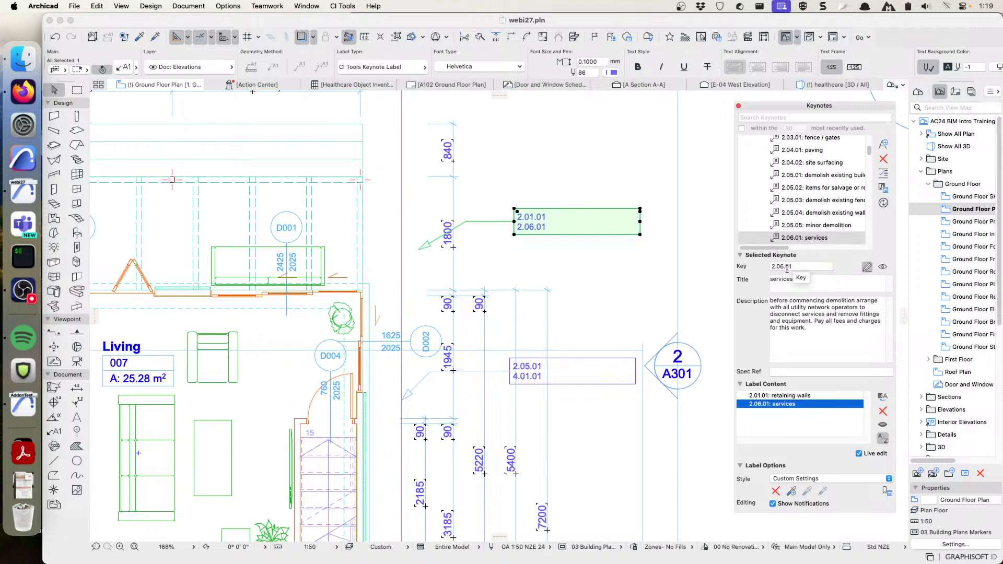
click(826, 279)
key(super+a)
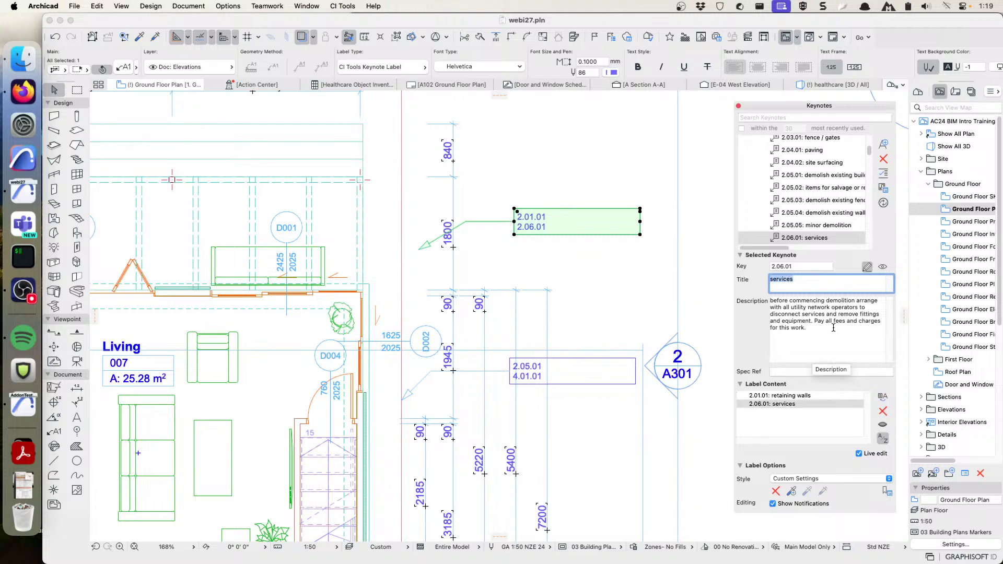
text(Note re: Demolition)
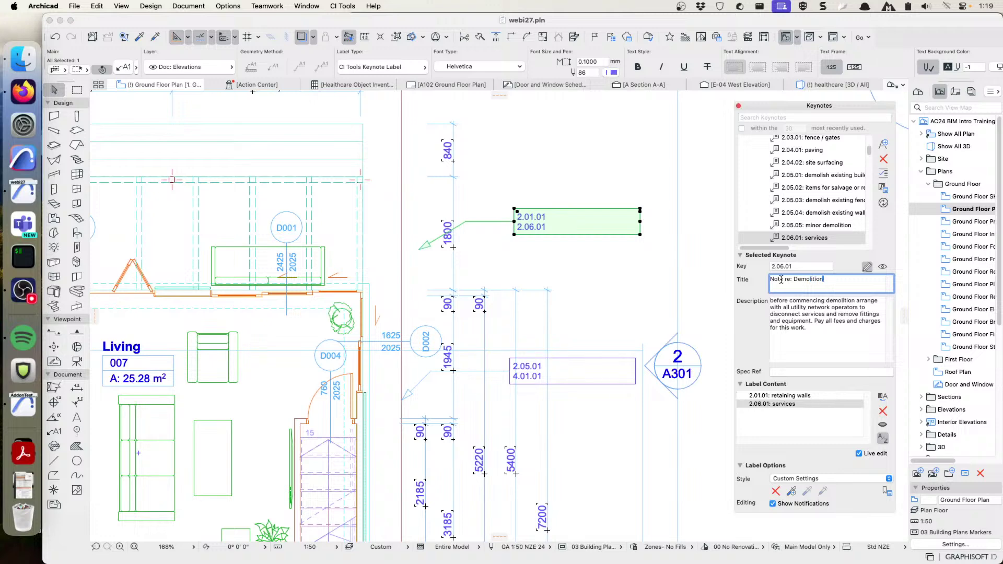
Step: Capitalise the first word of keynote 2.06.01's description as "Before" and deselect the label
click(772, 299)
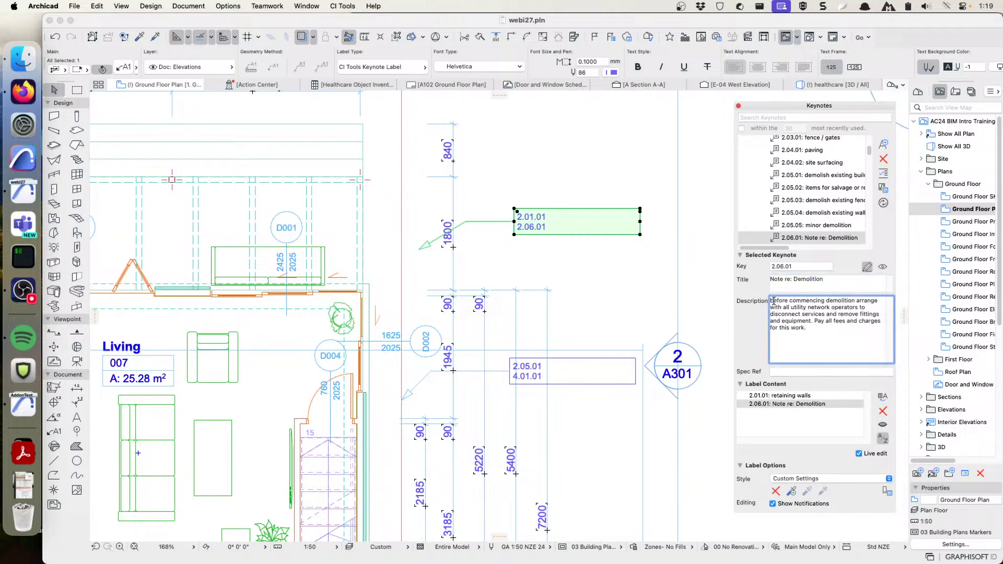
key(Delete)
text(B)
click(756, 312)
click(613, 253)
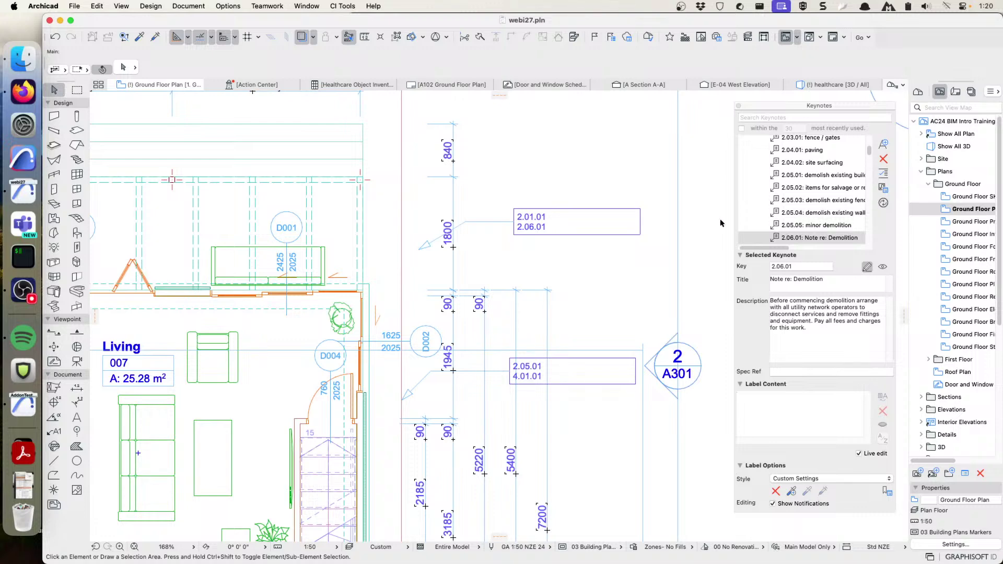
Step: Turn the Title back on in the 2.01.01 / 2.06.01 keynote label's settings and deselect the label
middle_drag(560, 239, 532, 241)
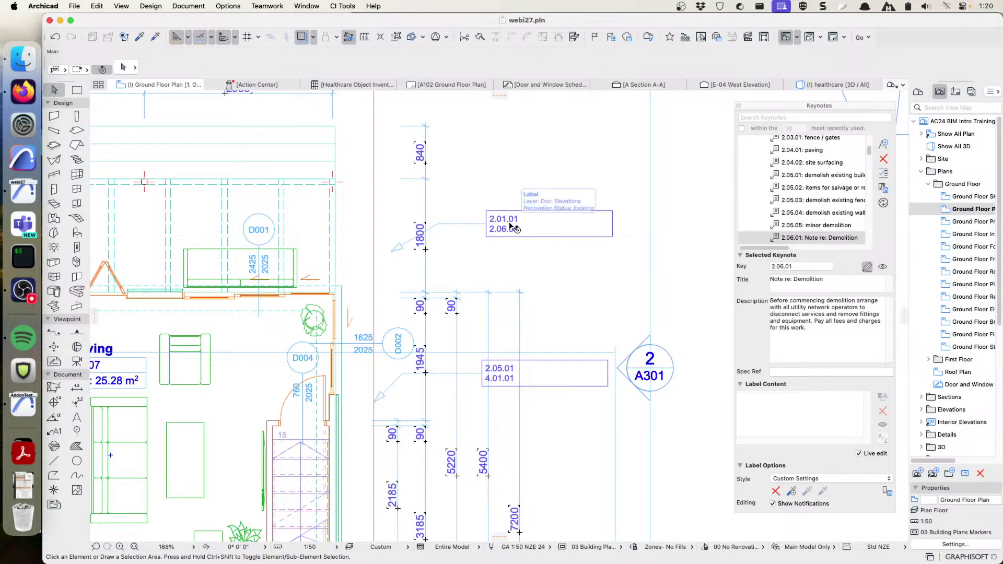
click(534, 230)
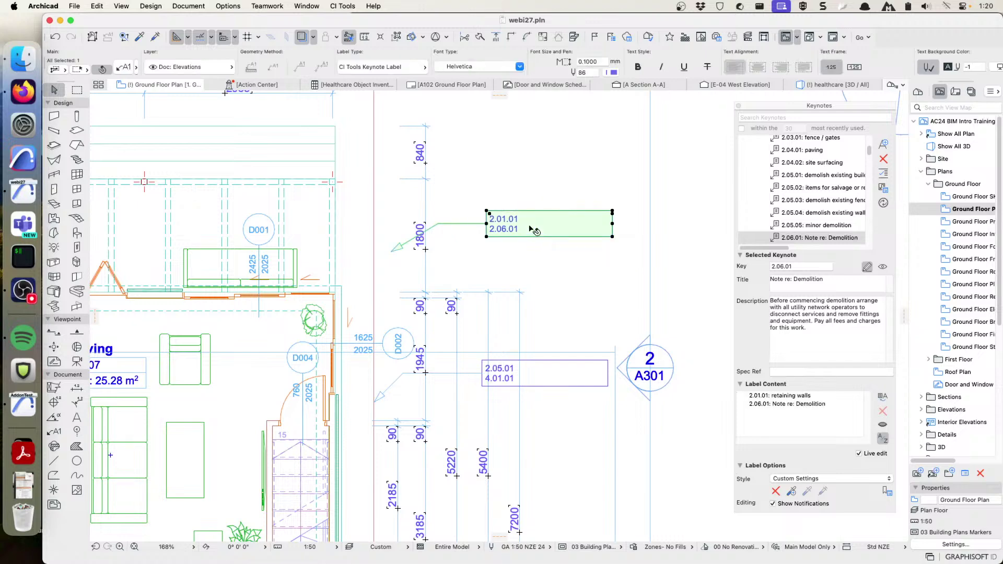
click(123, 68)
click(398, 399)
click(621, 553)
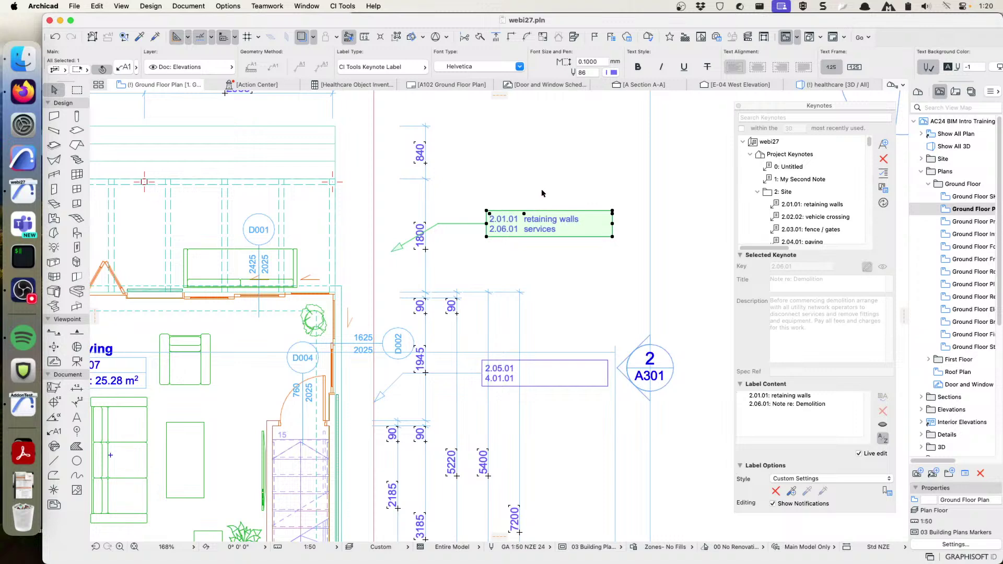
click(566, 184)
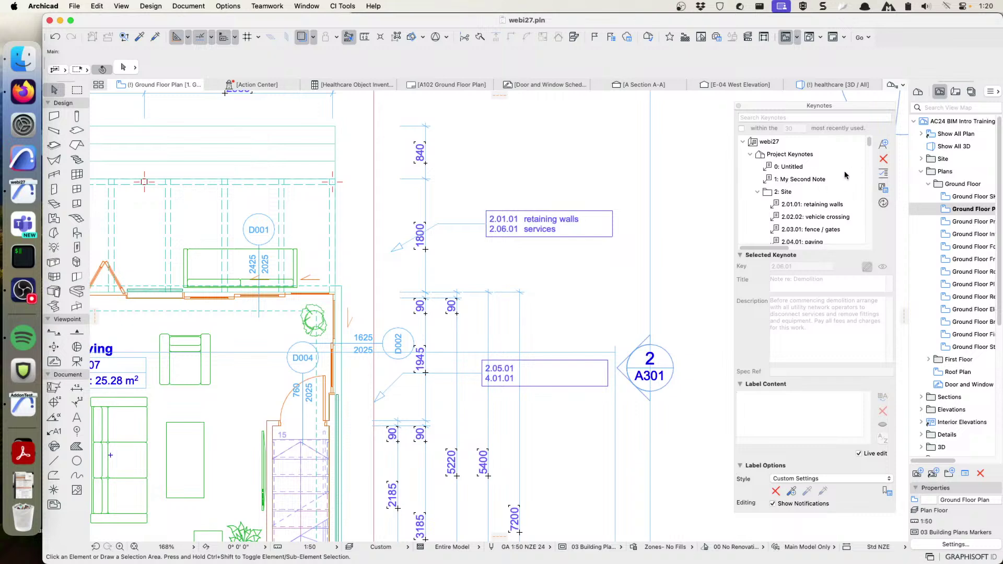
Step: Audit the keynote labels in the current drawing and zoom to the changed label under 2.06.01 Note re: Demolition
click(883, 175)
drag(502, 133, 378, 119)
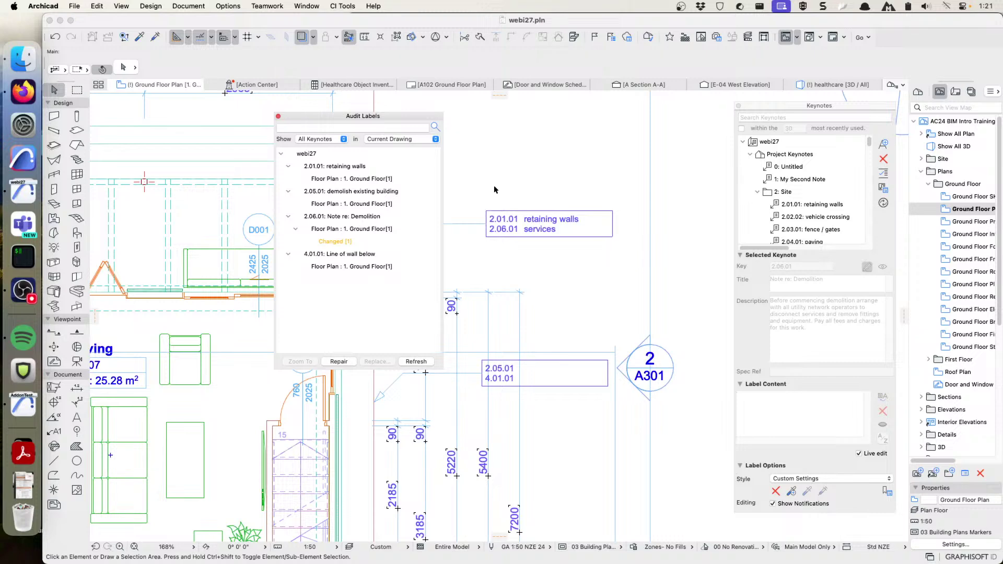
click(332, 244)
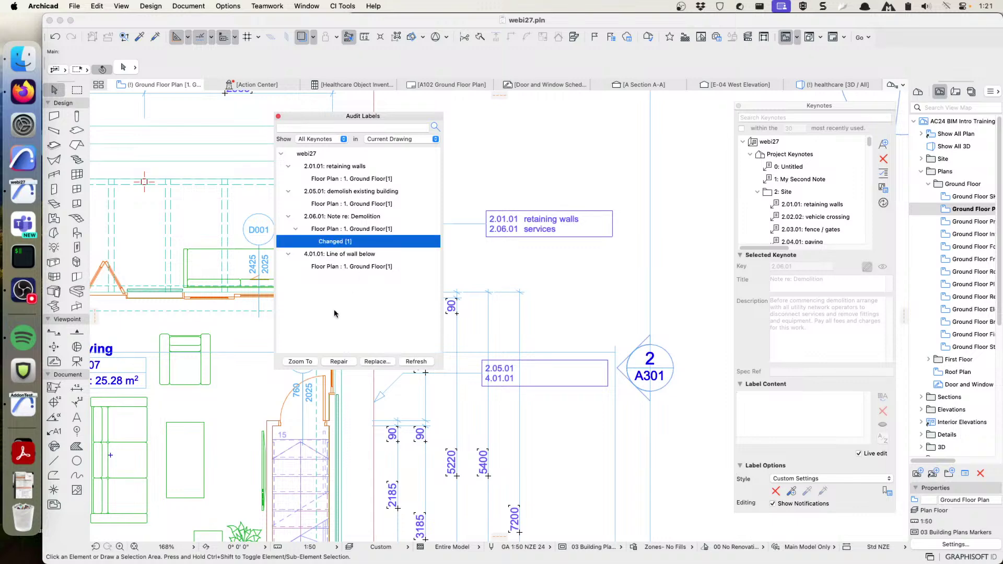
click(303, 362)
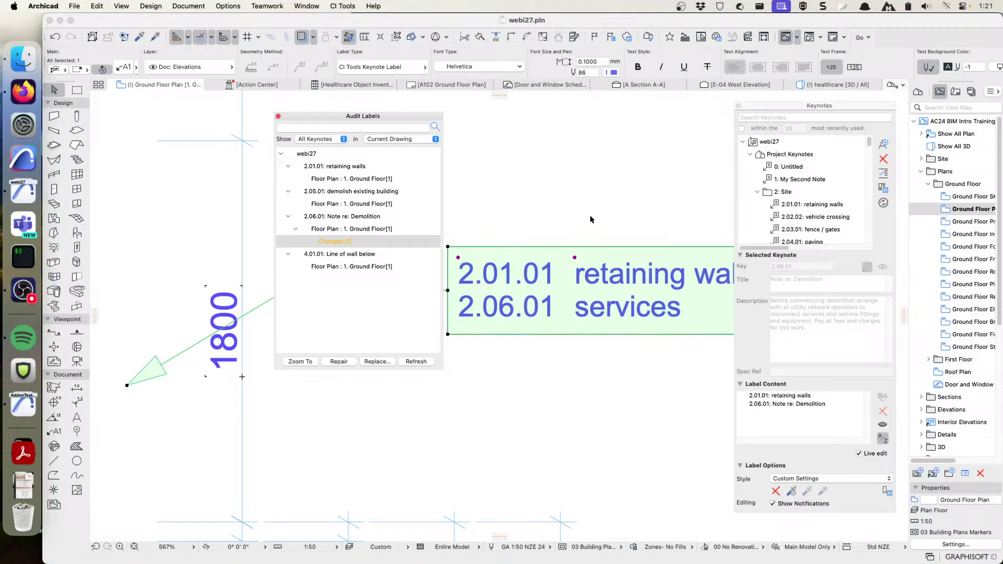
click(564, 193)
scroll(470, 234, down, 10)
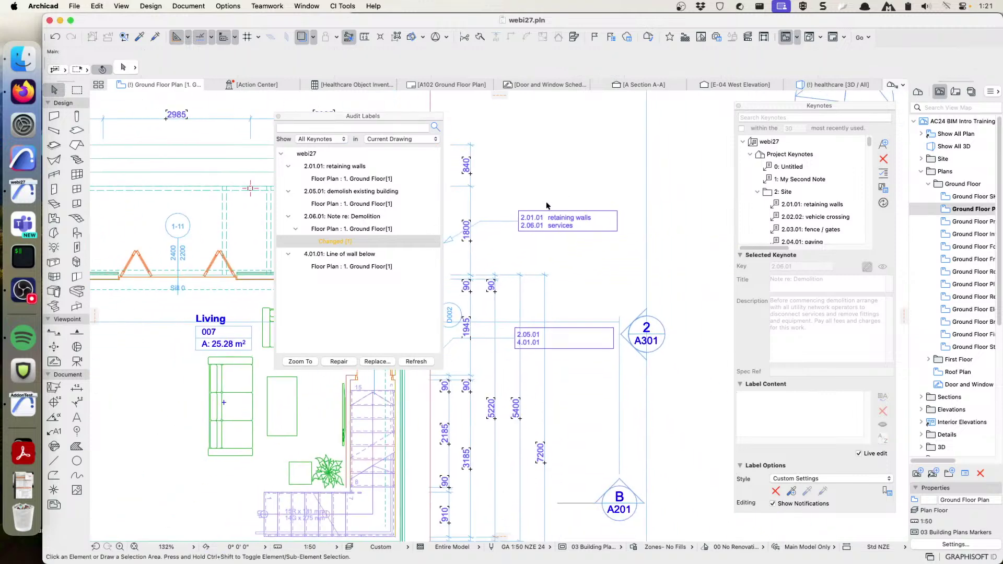
Step: Repair the changed 2.06.01 label found by the keynote audit, dismiss the notification and close the audit
click(342, 291)
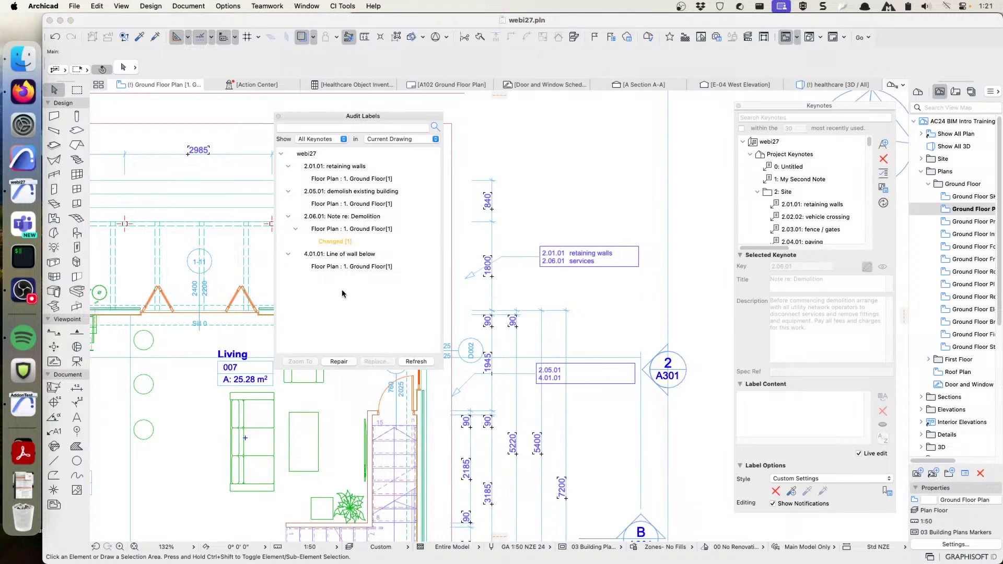
click(340, 361)
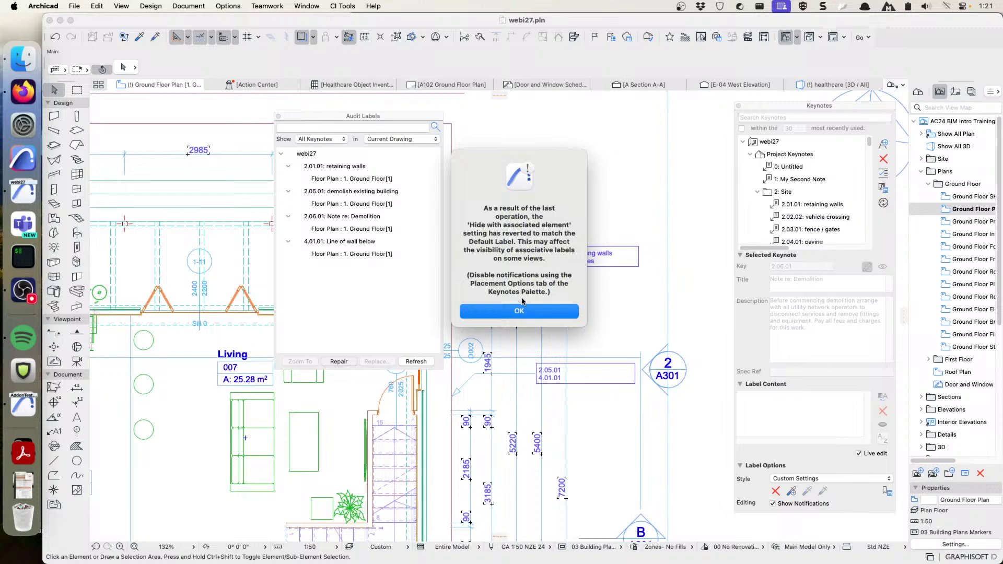
click(510, 313)
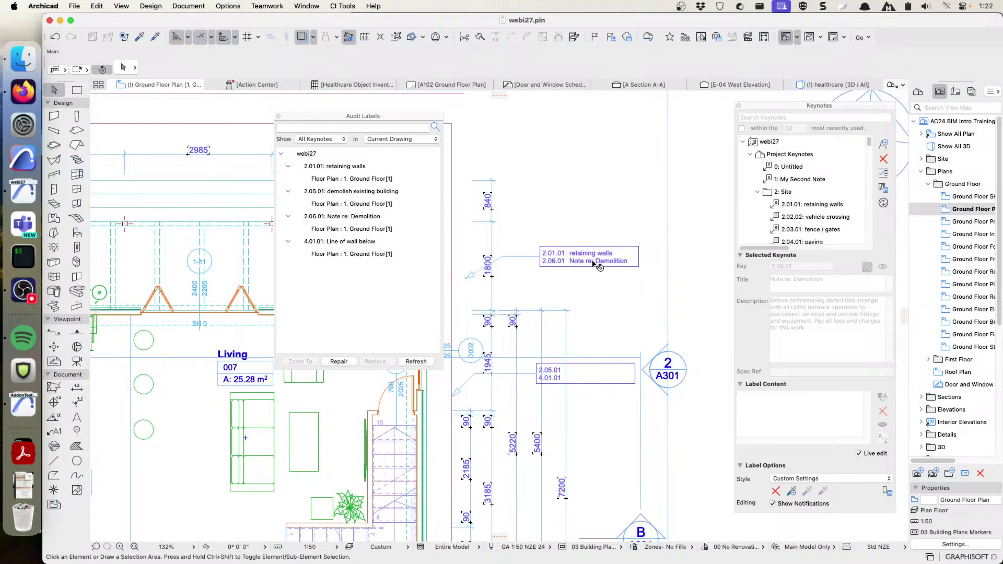
click(279, 117)
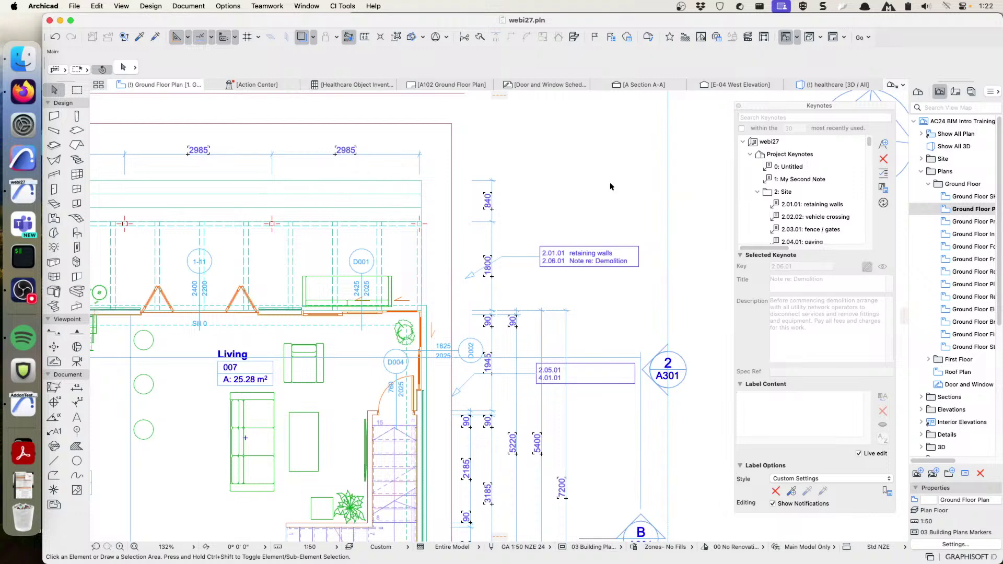
Step: Audit all keynotes across the Entire Project, review the other scope options and close the audit
click(818, 114)
click(883, 173)
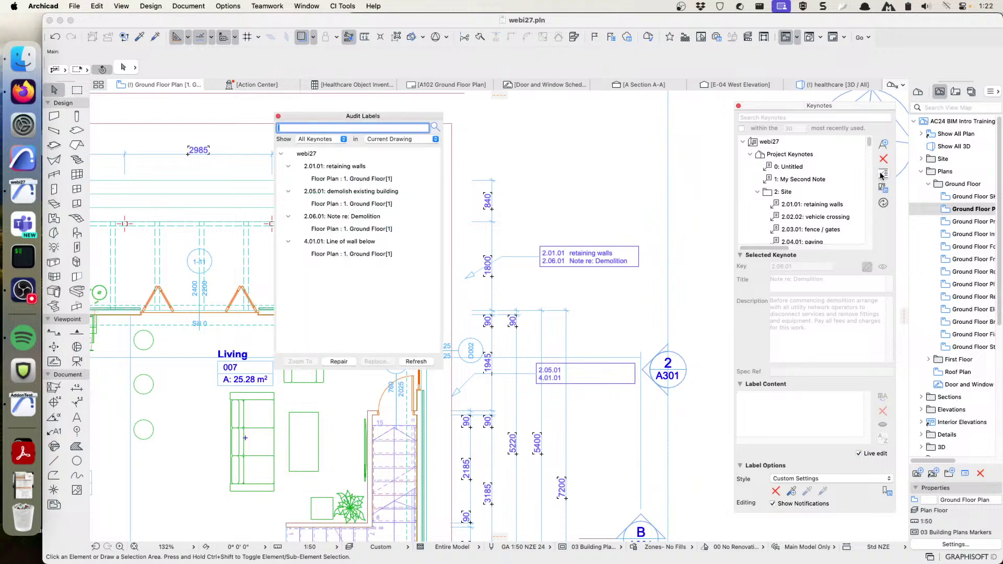
click(337, 364)
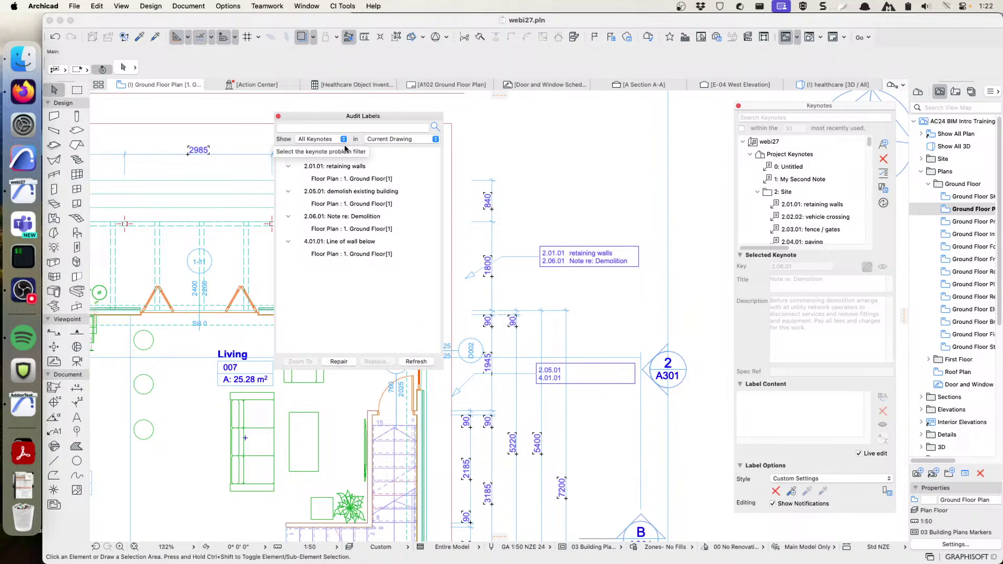
click(309, 139)
click(411, 186)
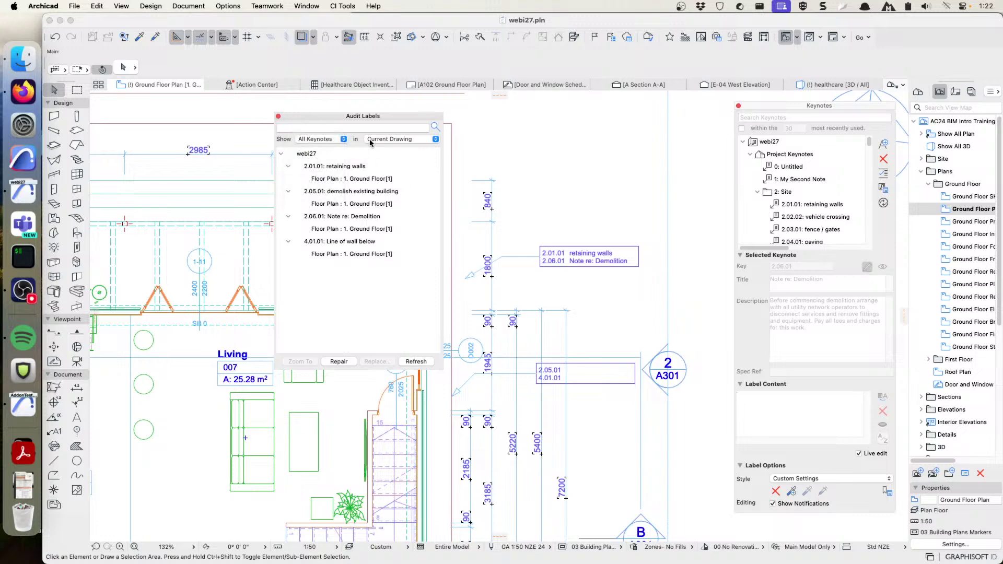
click(401, 140)
click(398, 130)
click(413, 362)
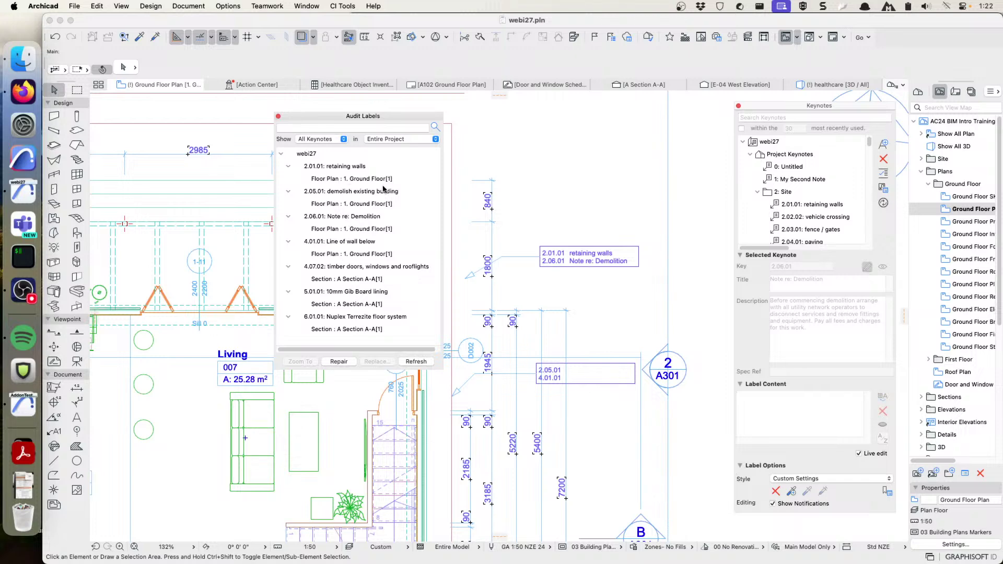
click(393, 139)
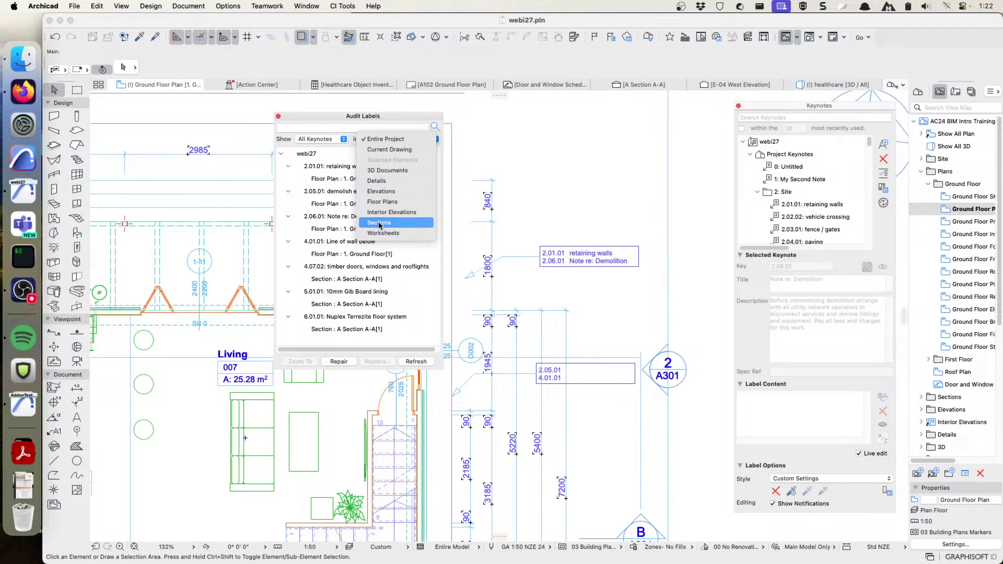
click(382, 116)
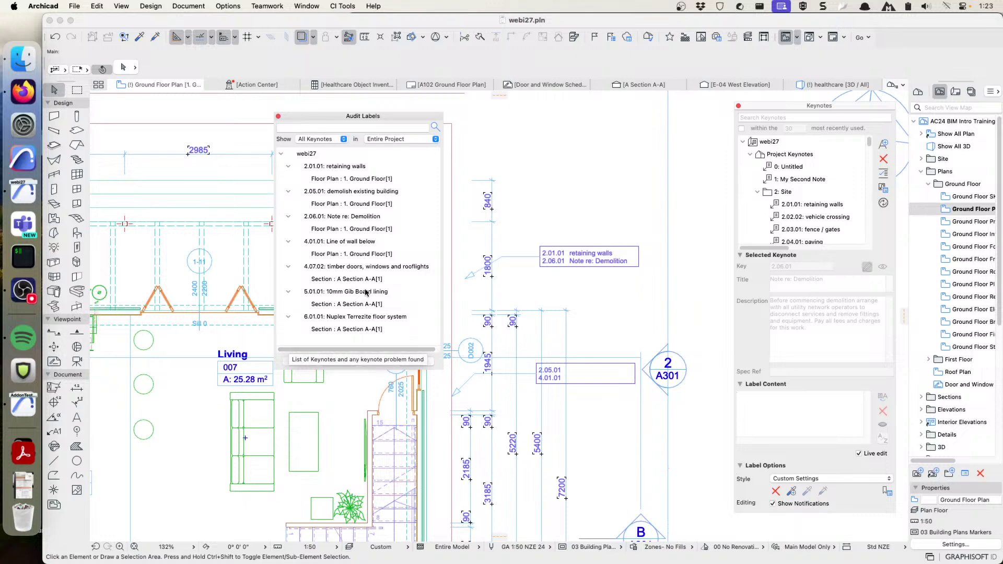
click(279, 117)
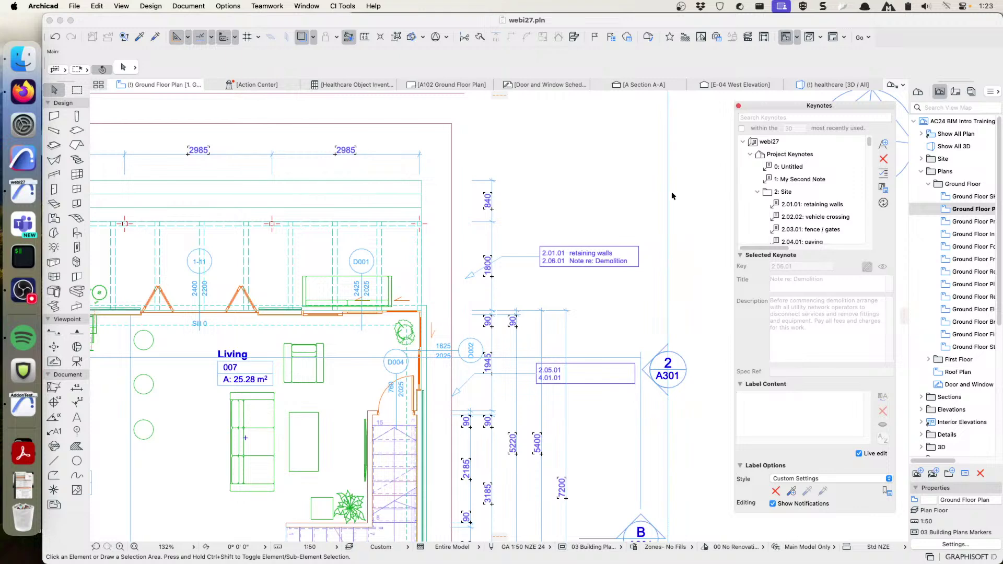
Step: Check the keynote labels and the Notes schedule on the A102 Ground Floor Plan layout
click(434, 84)
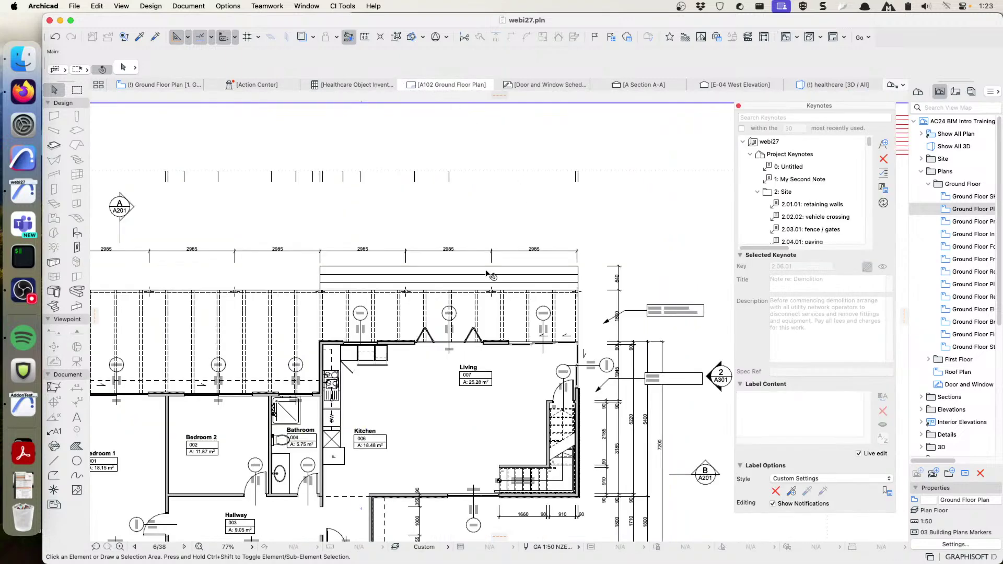
click(498, 297)
key(Escape)
scroll(582, 321, down, 3)
scroll(582, 321, up, 5)
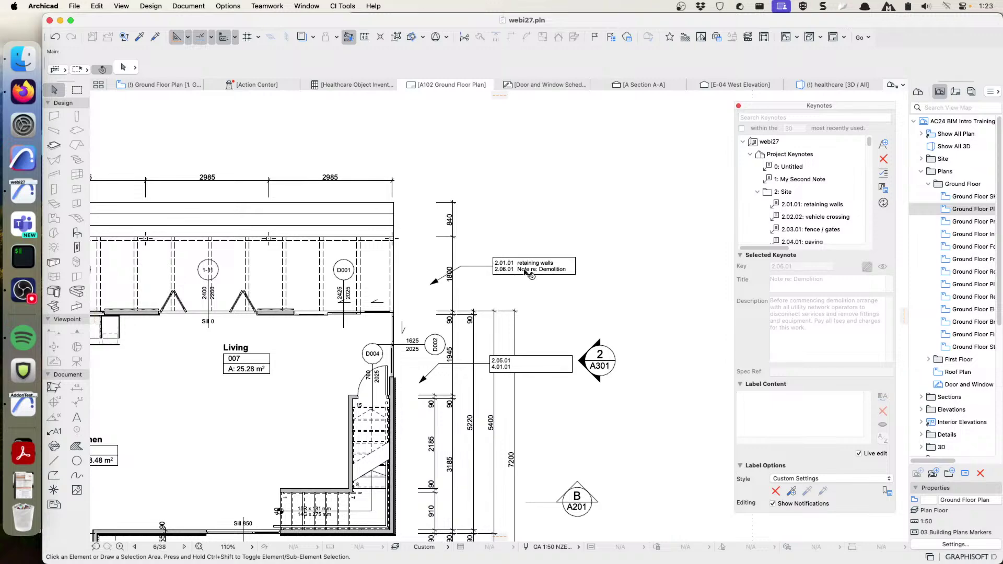
scroll(508, 286, down, 5)
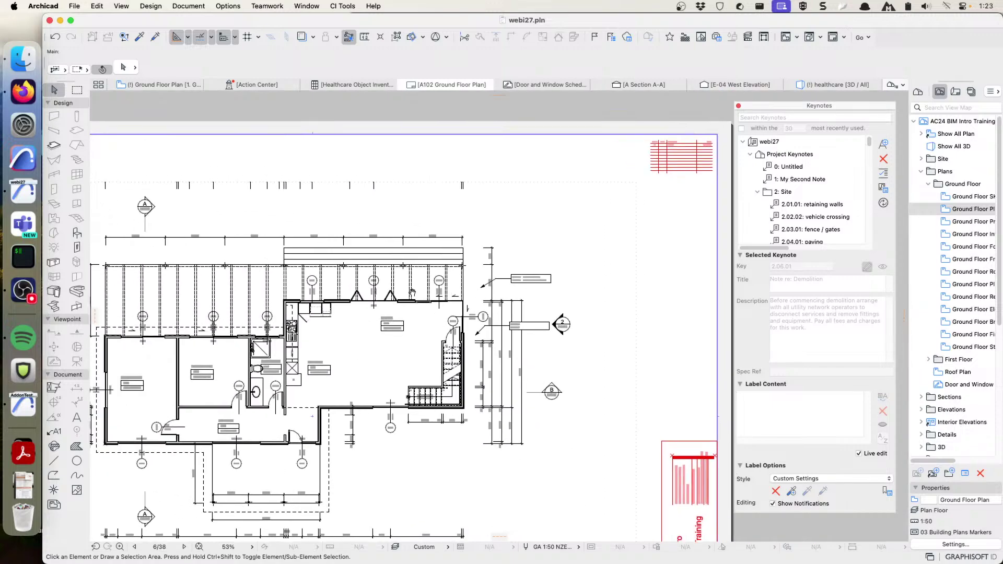
scroll(385, 309, up, 5)
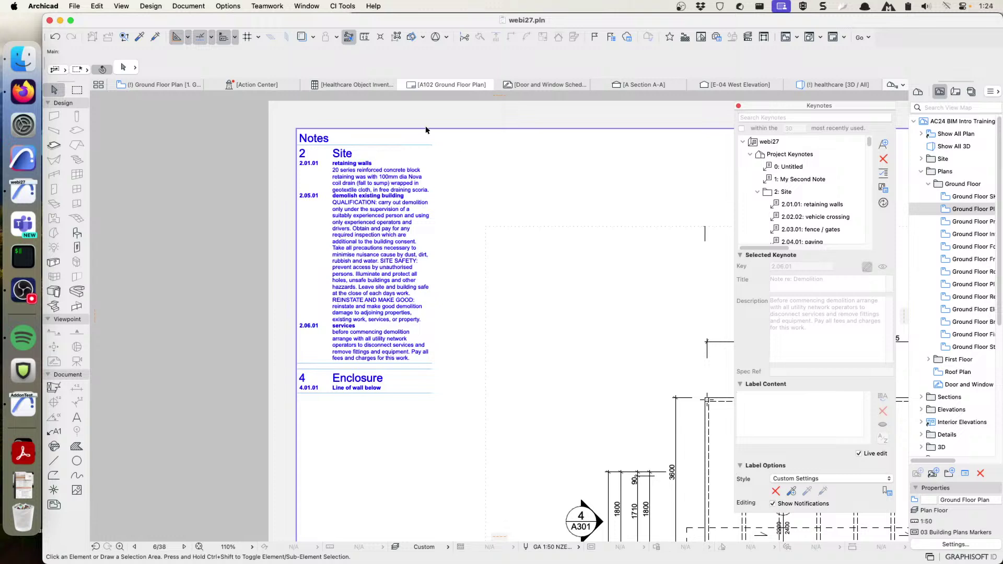
Step: Update the keynote schedules in all layouts
click(340, 6)
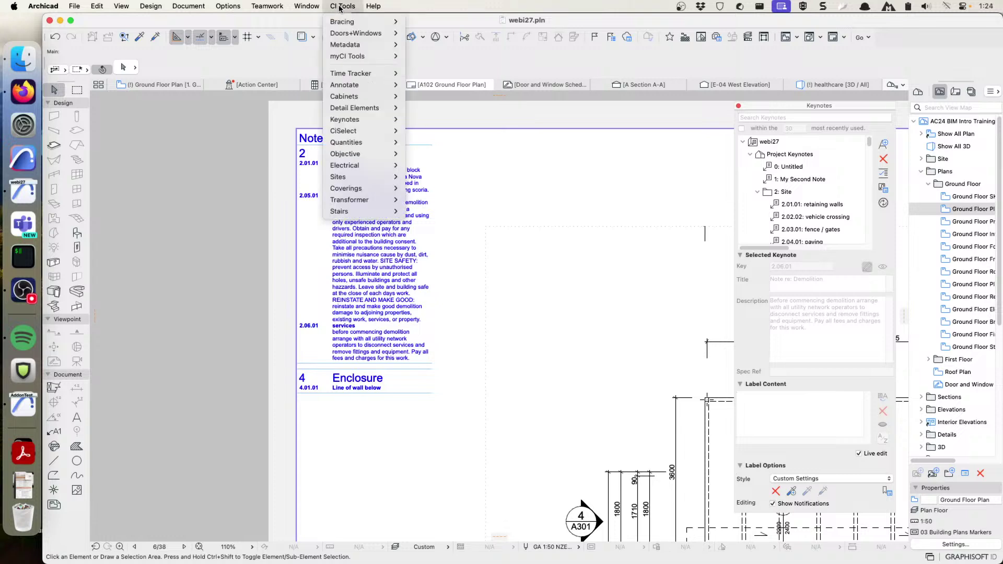
mouse_move(369, 120)
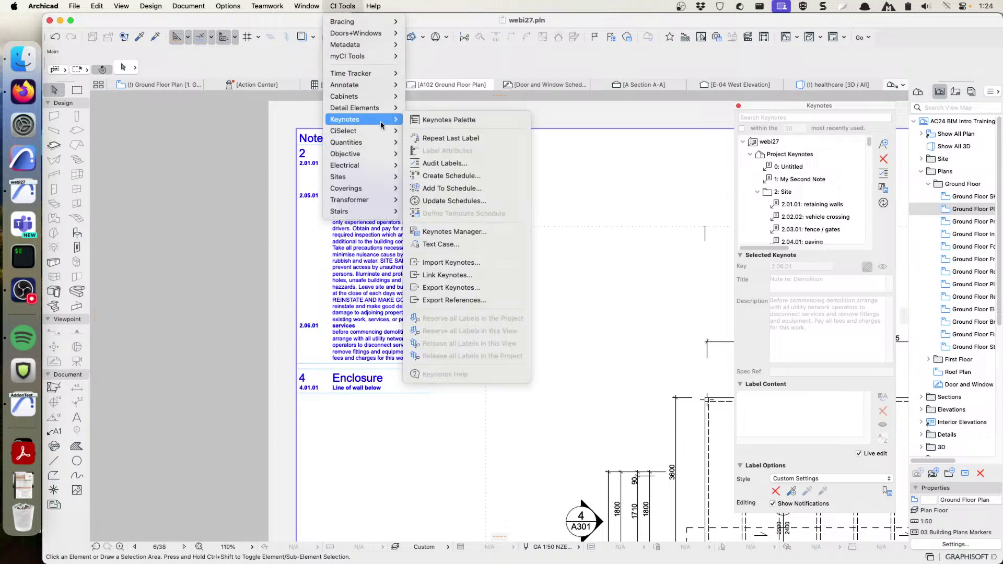
click(450, 202)
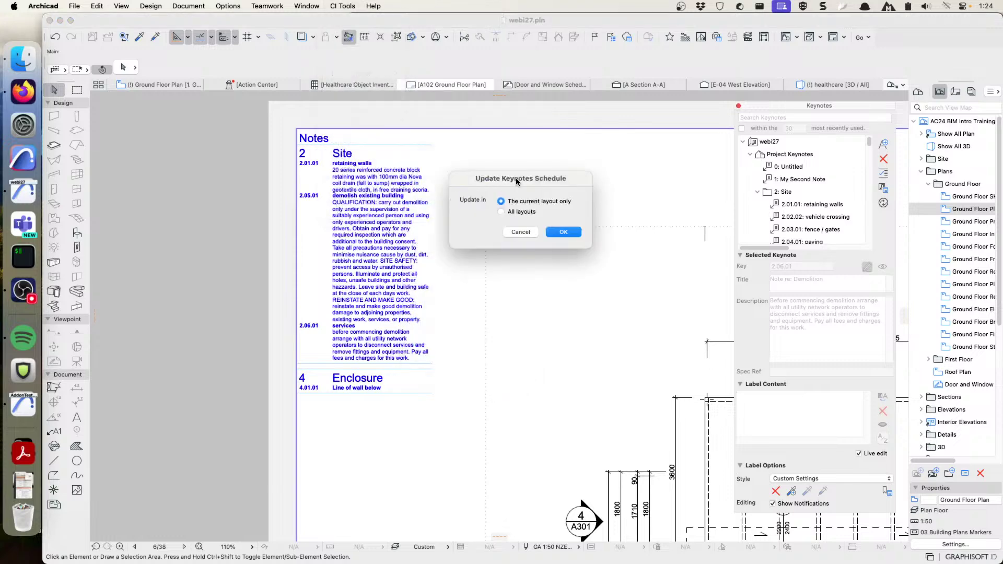
drag(516, 182, 562, 171)
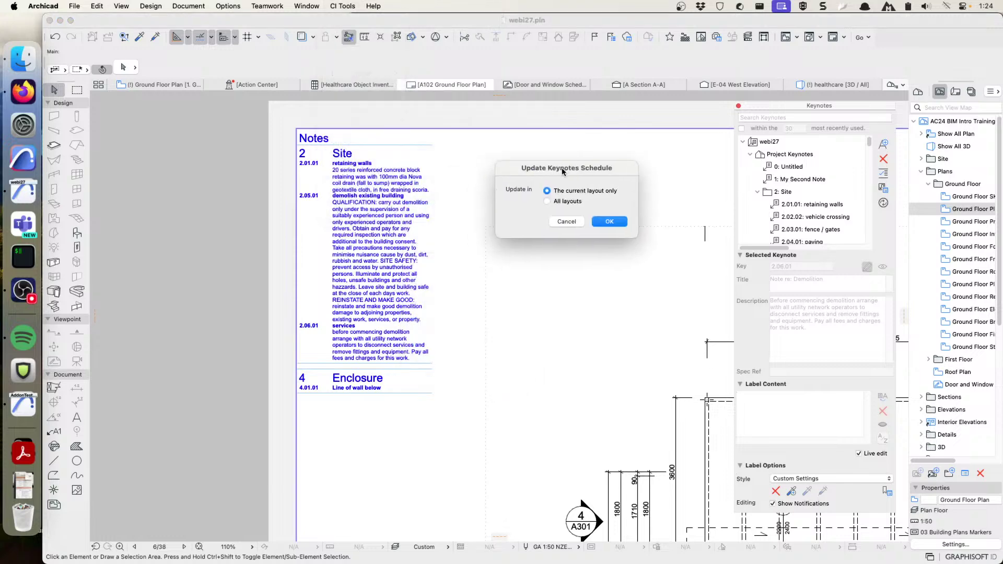
click(549, 203)
click(609, 221)
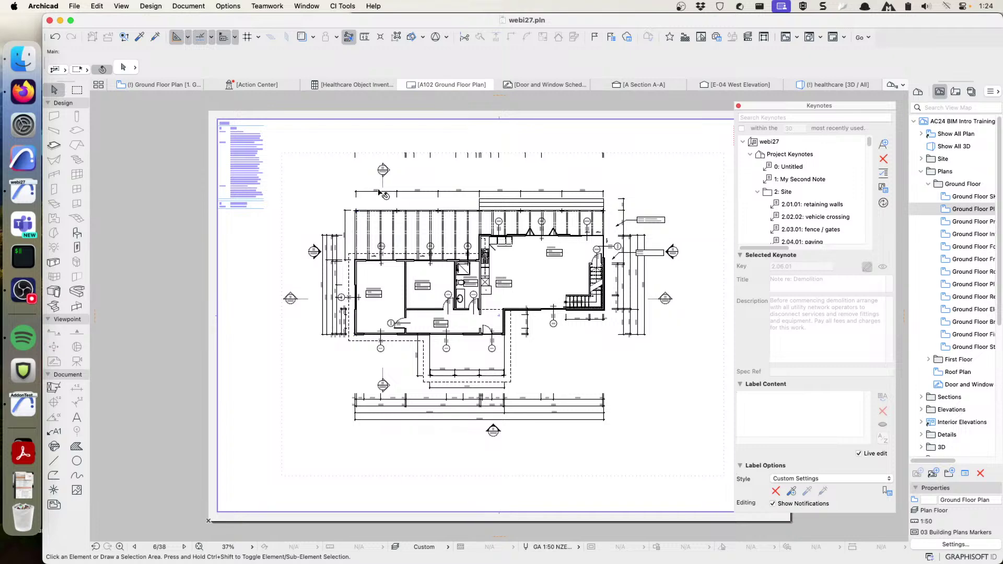
Step: Inspect the 2.06.01 title and description in the Notes schedule on the layout
click(395, 201)
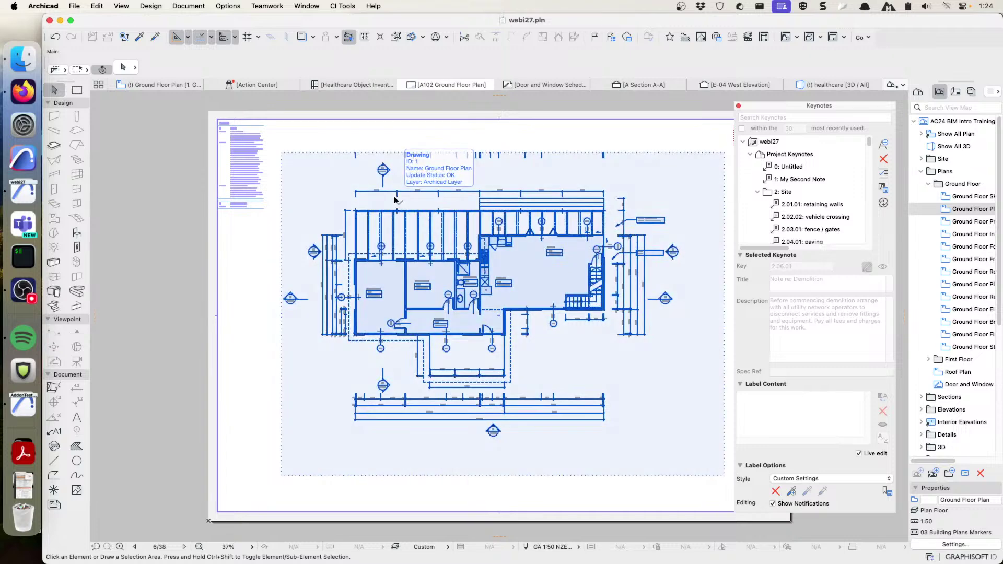
middle_drag(349, 211, 436, 251)
scroll(366, 224, up, 10)
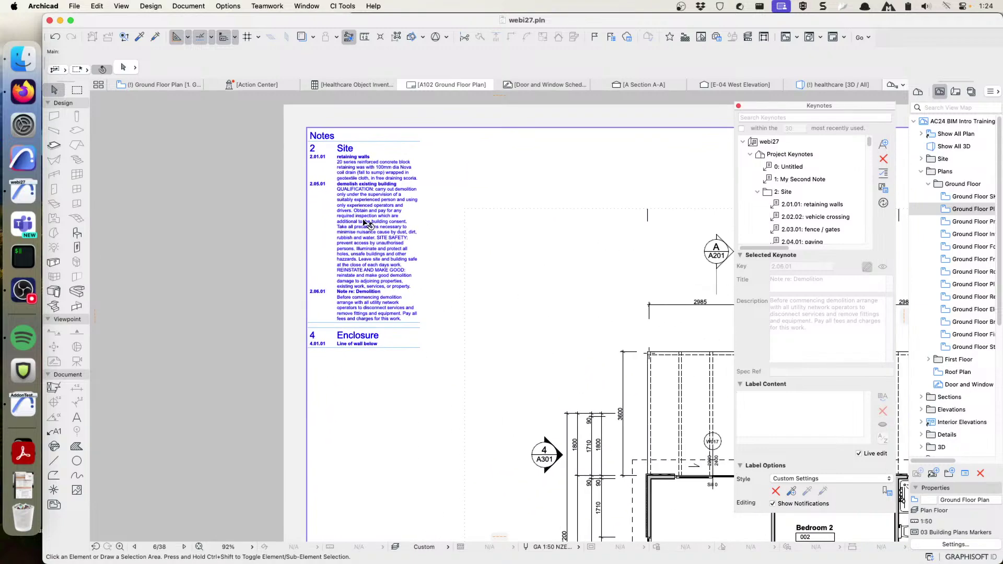
scroll(418, 293, up, 4)
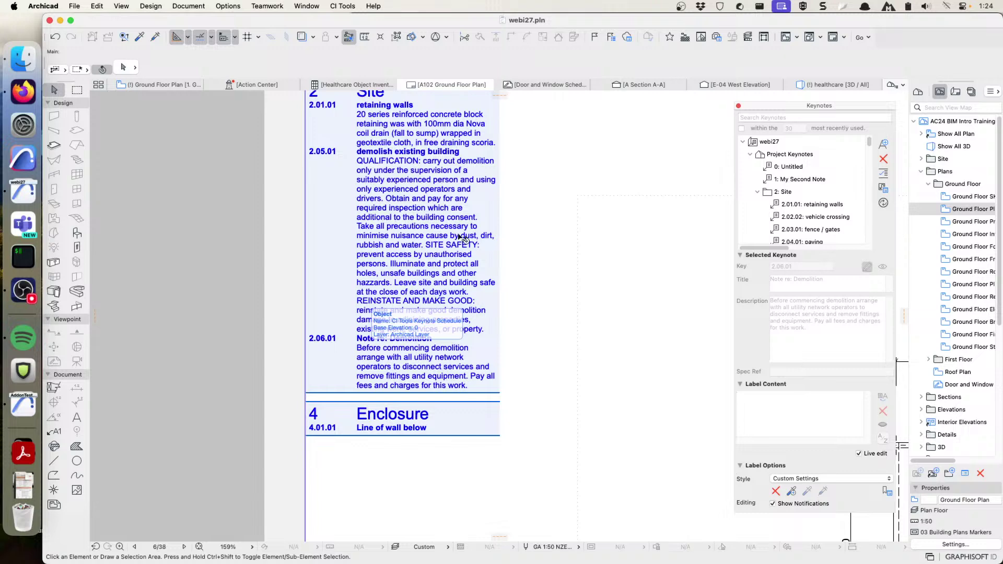
click(550, 218)
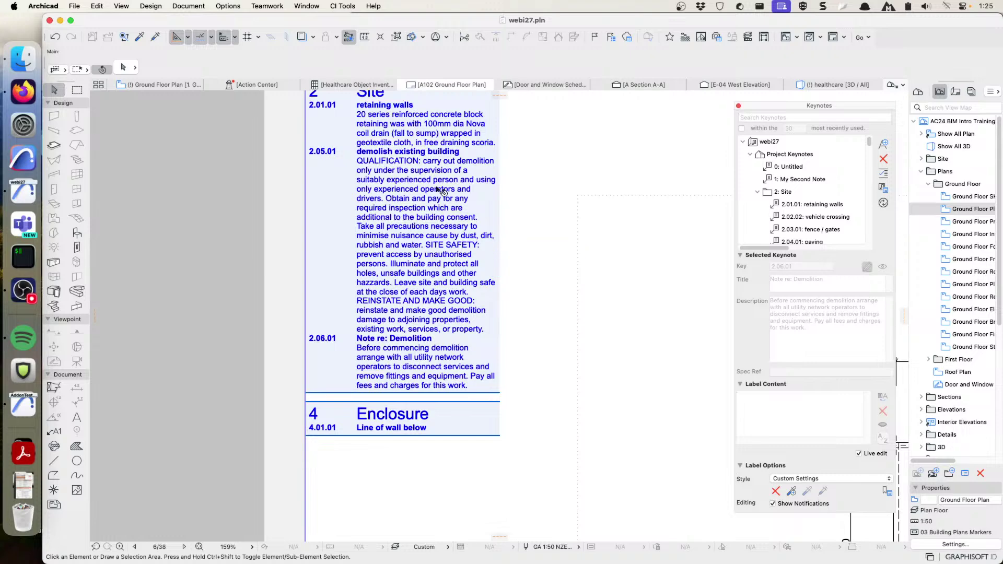
Step: Return to the Ground Floor Plan, rerun the audit repair on the current drawing's keynote labels and close the audit
click(172, 90)
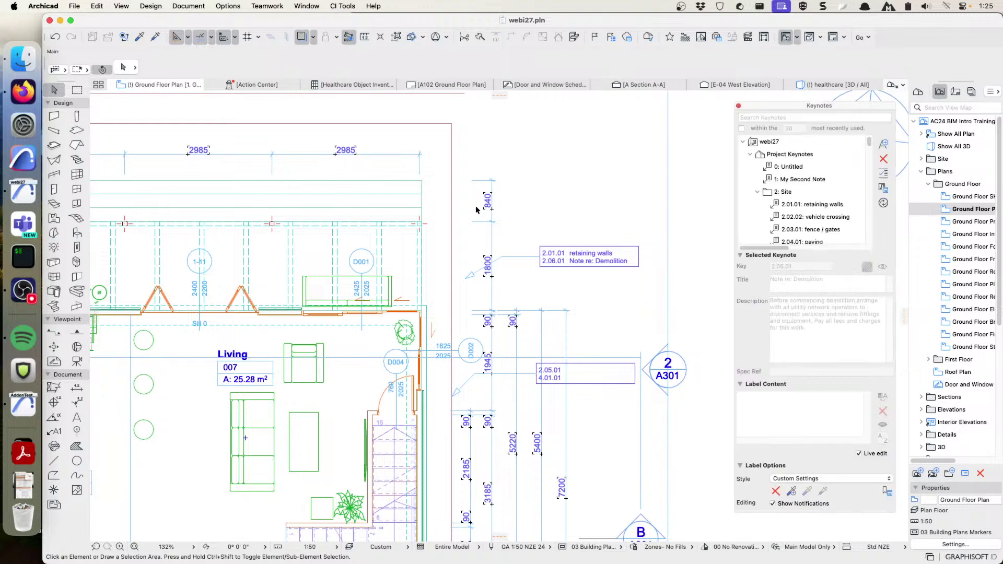
click(882, 175)
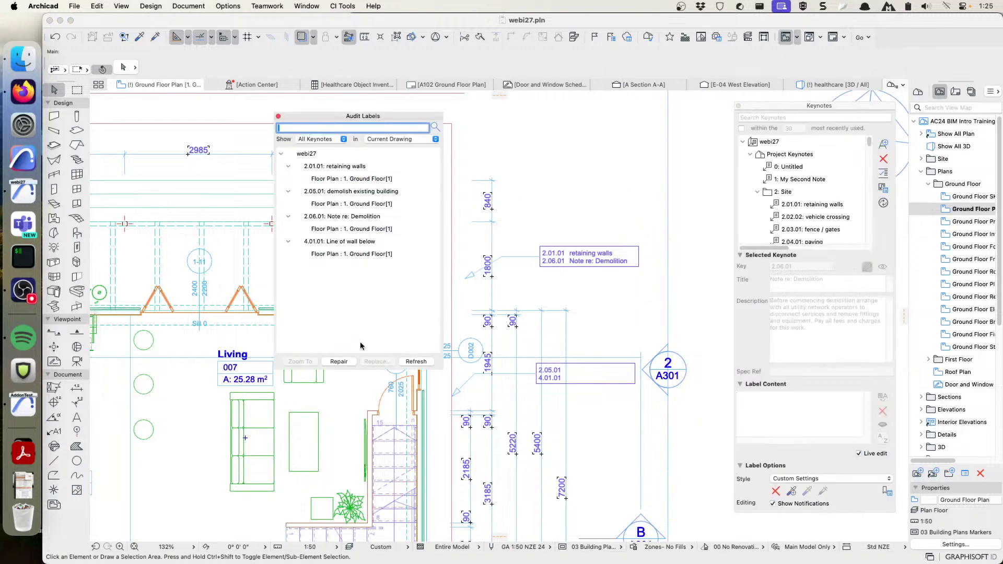
click(339, 362)
click(517, 312)
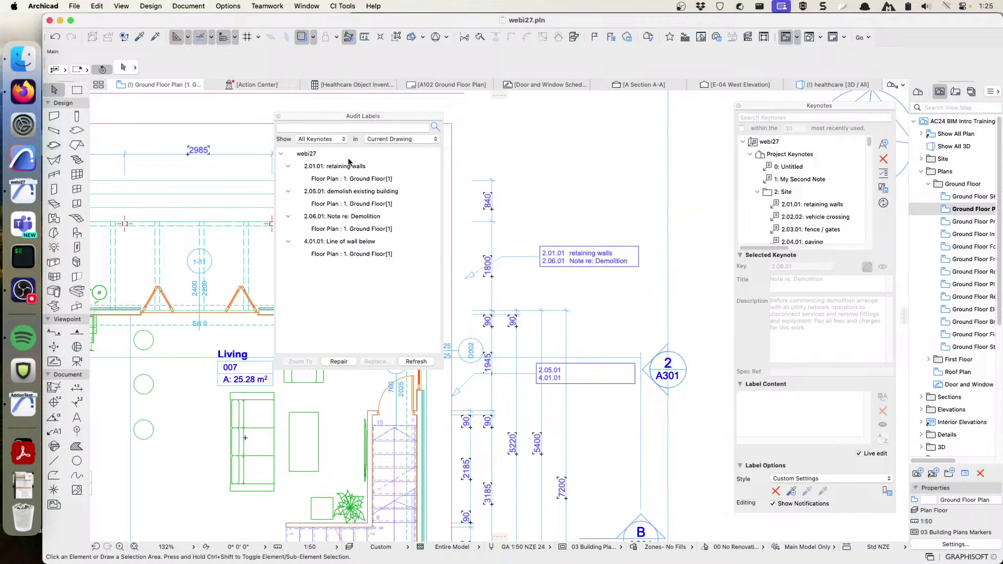
click(278, 116)
Step: Go back to the A102 Ground Floor Plan layout, refresh the keynote schedules in all layouts and check the Notes
click(458, 85)
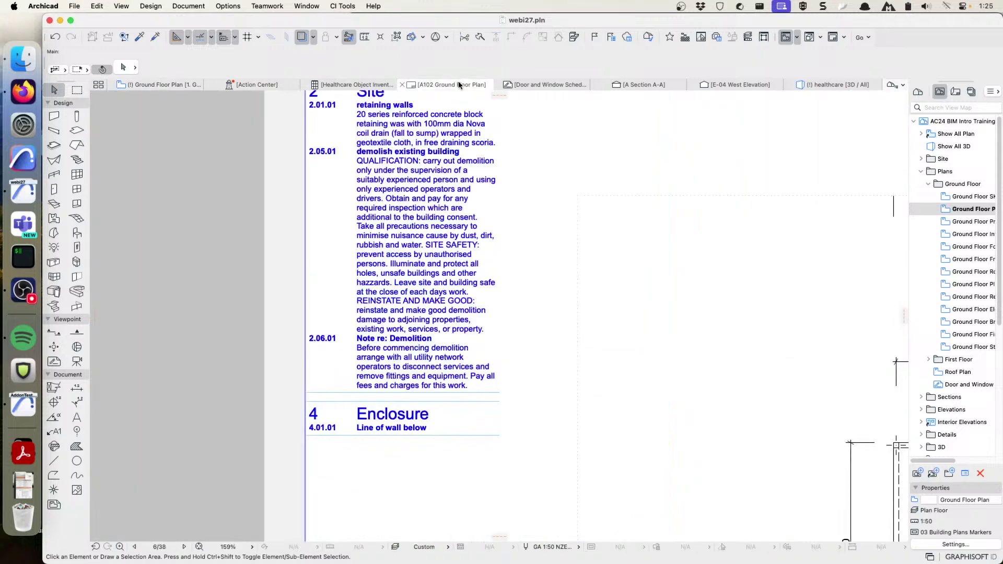
click(342, 6)
mouse_move(362, 100)
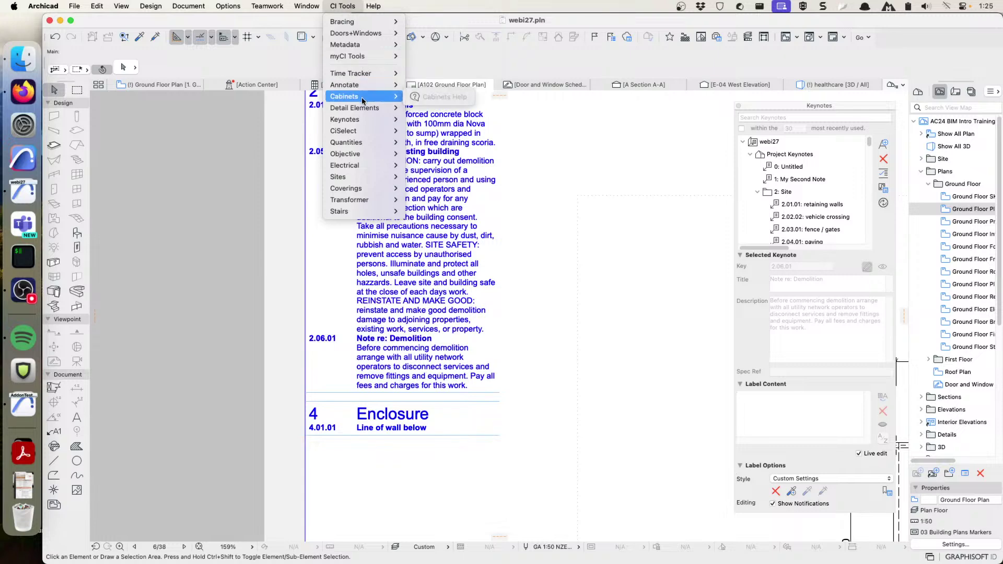
mouse_move(366, 119)
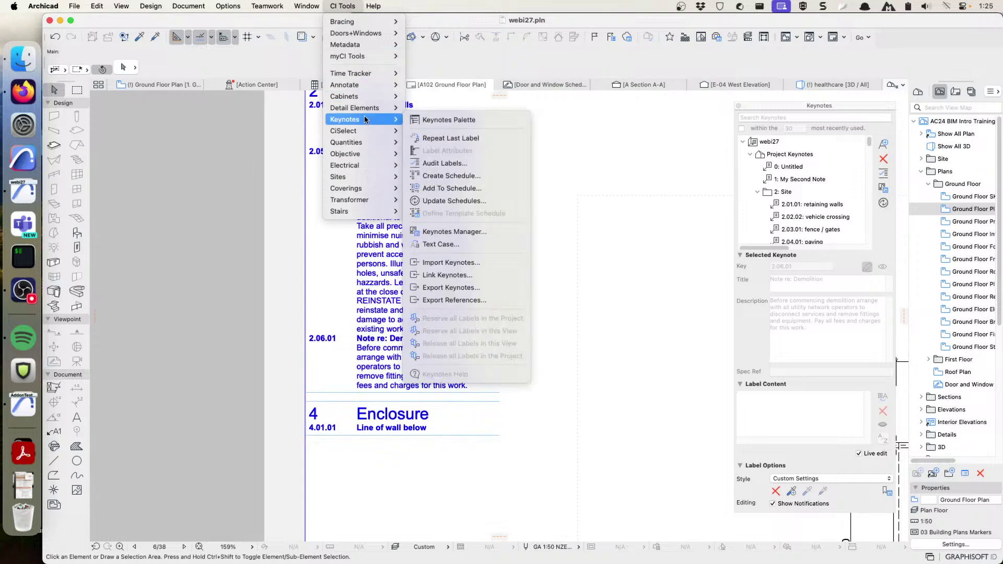
click(440, 202)
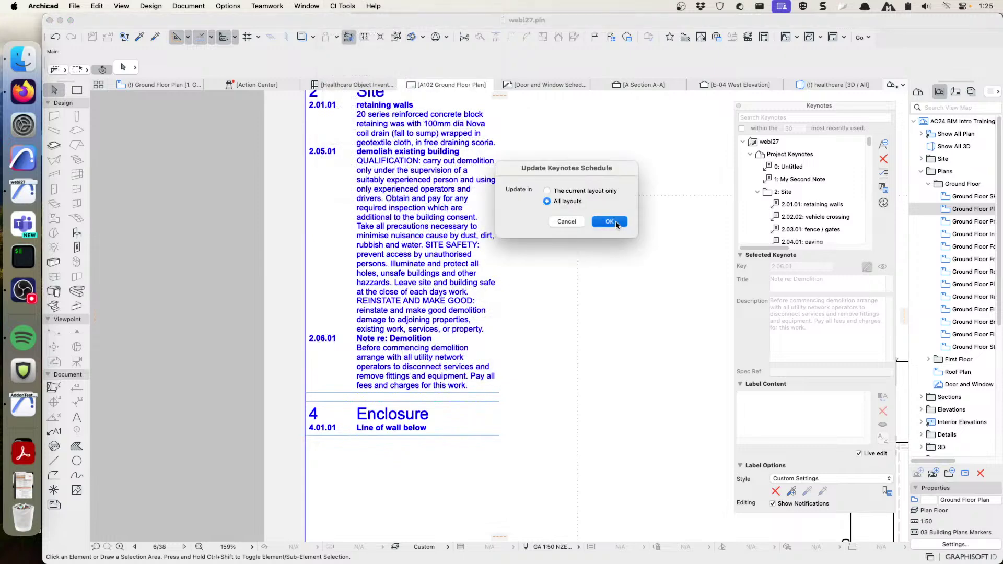
click(617, 224)
scroll(240, 143, up, 3)
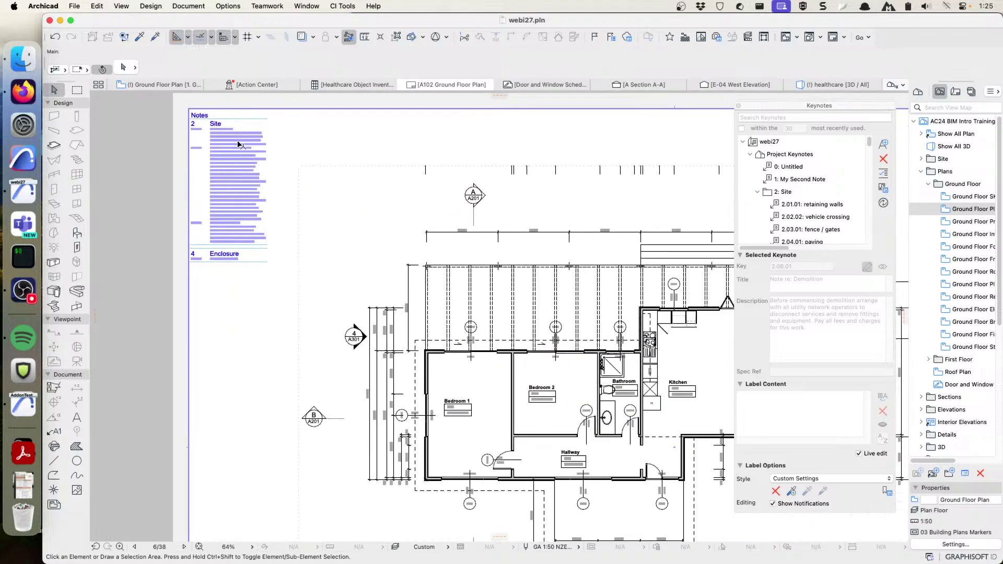
scroll(240, 143, up, 2)
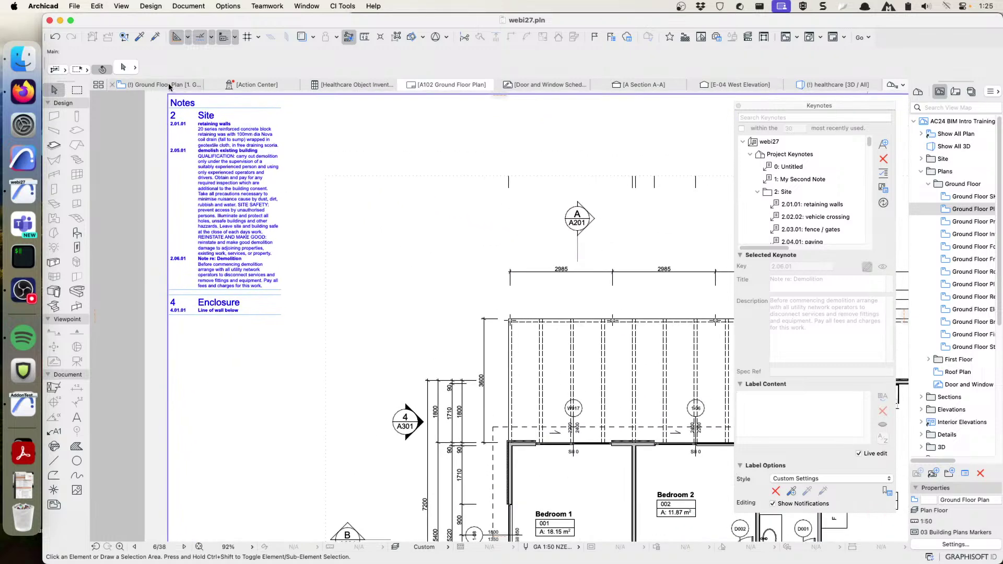
Step: Return to the Ground Floor Plan view and shift the Keynotes palette slightly clear of the drawing
mouse_move(170, 87)
click(168, 85)
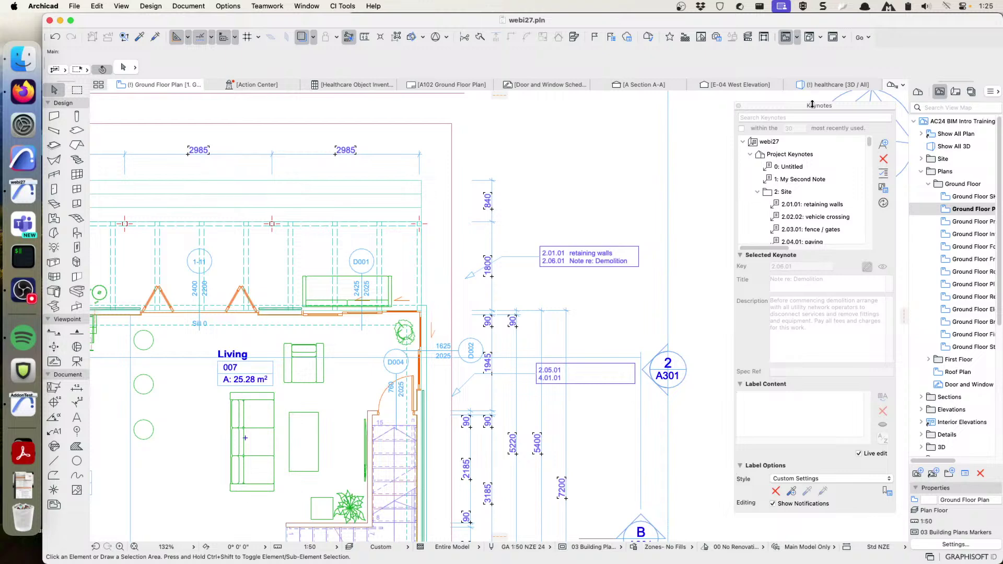
drag(812, 106, 819, 101)
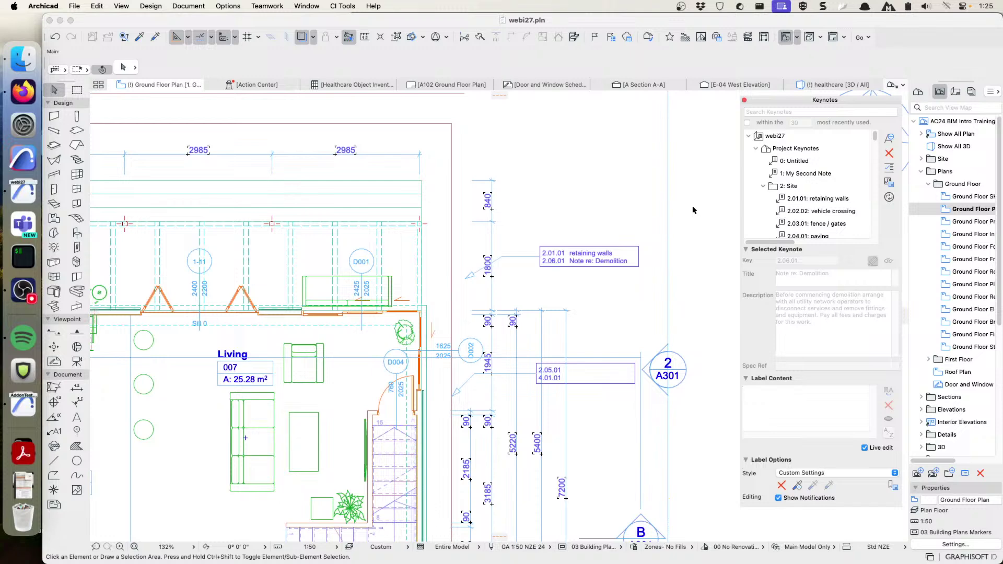
key(ctrl+shift)
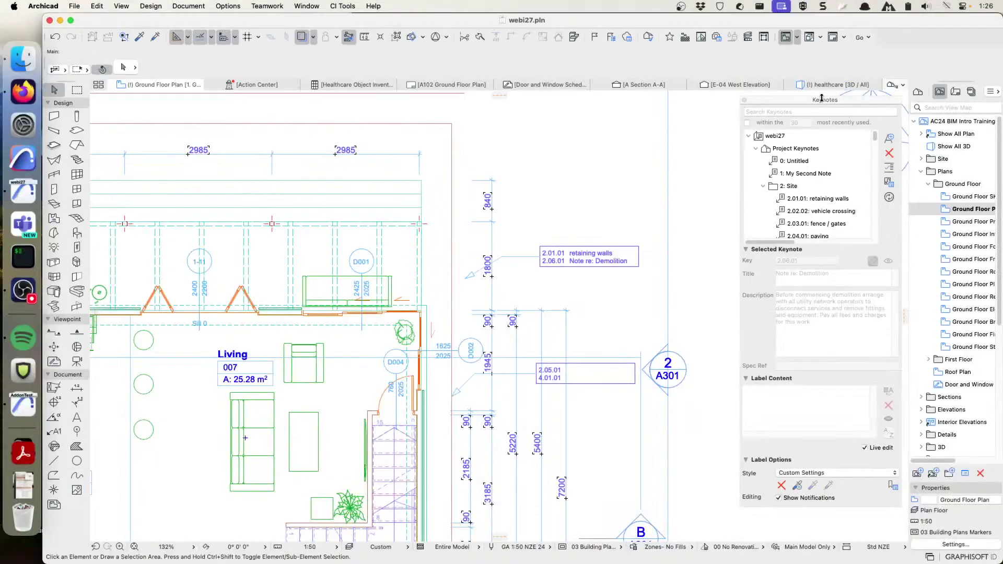
click(805, 103)
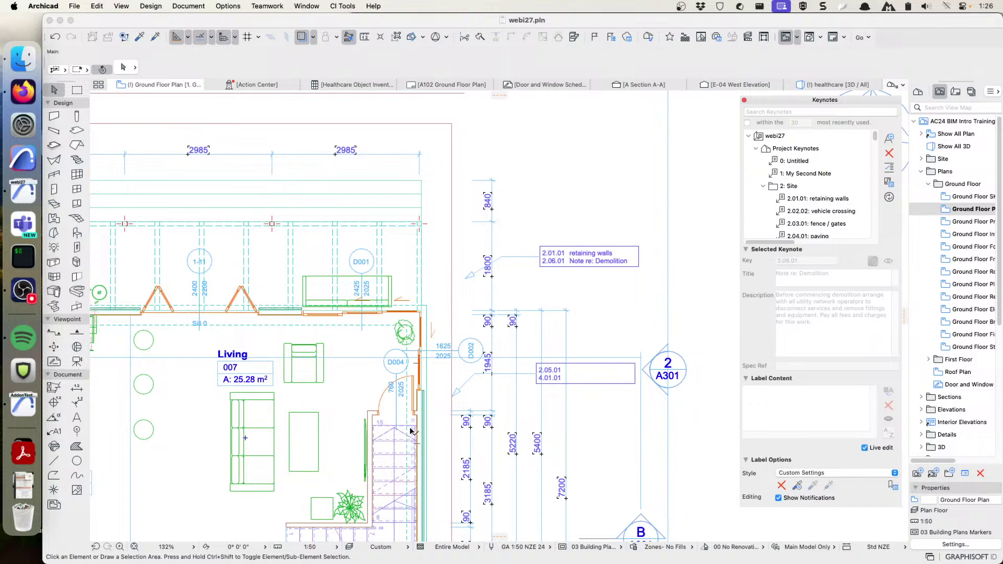
Step: Select the exterior wall below the Kitchen and Living rooms and check which composite it uses
scroll(397, 445, down, 3)
scroll(396, 448, down, 5)
scroll(498, 226, up, 5)
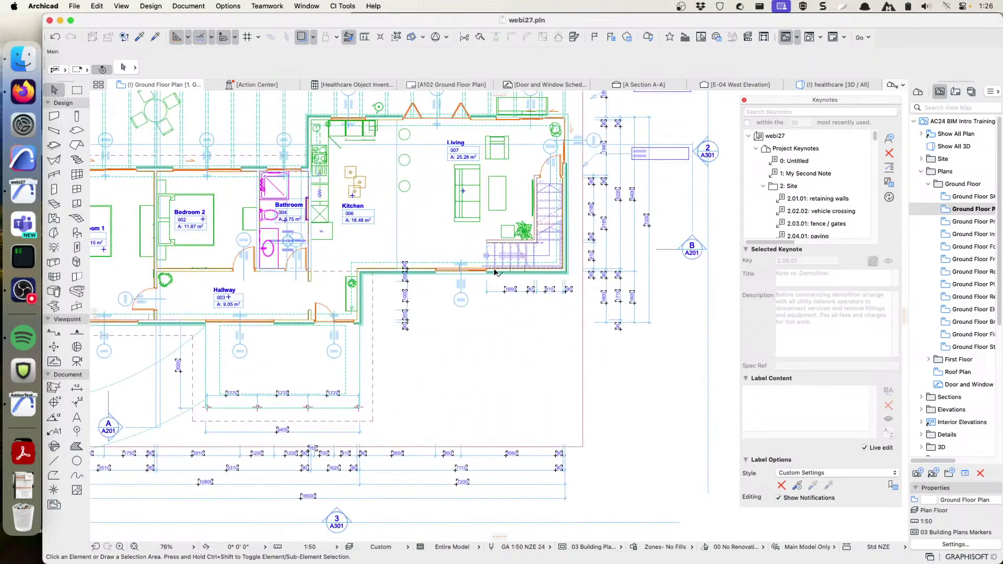
scroll(432, 277, up, 2)
middle_drag(411, 267, 465, 294)
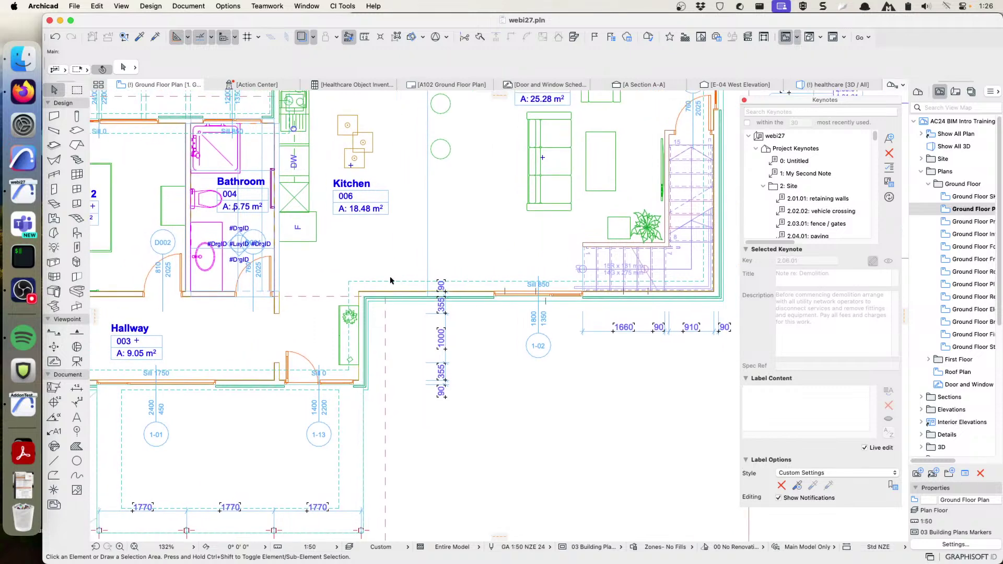
click(396, 36)
click(407, 295)
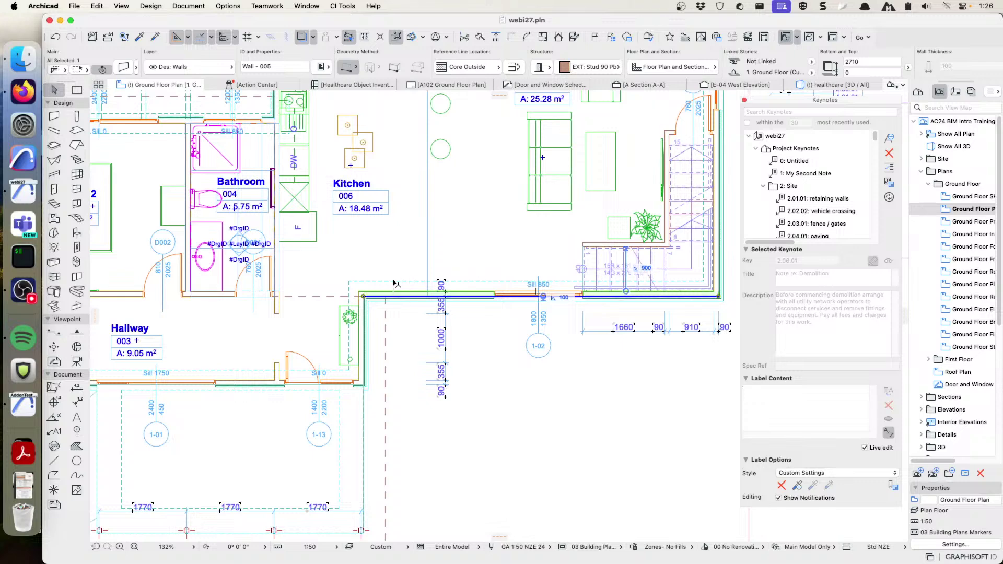
click(583, 67)
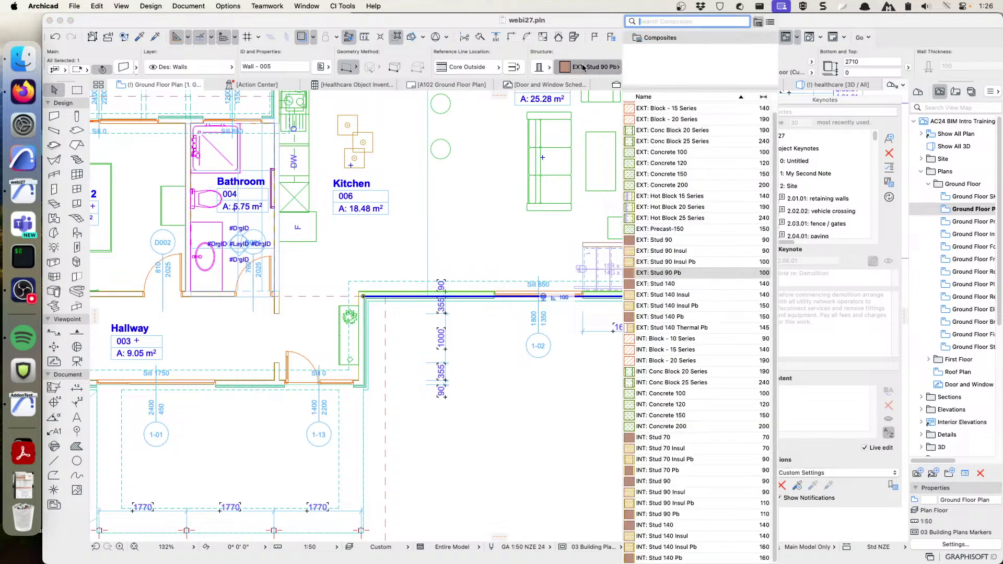
click(583, 68)
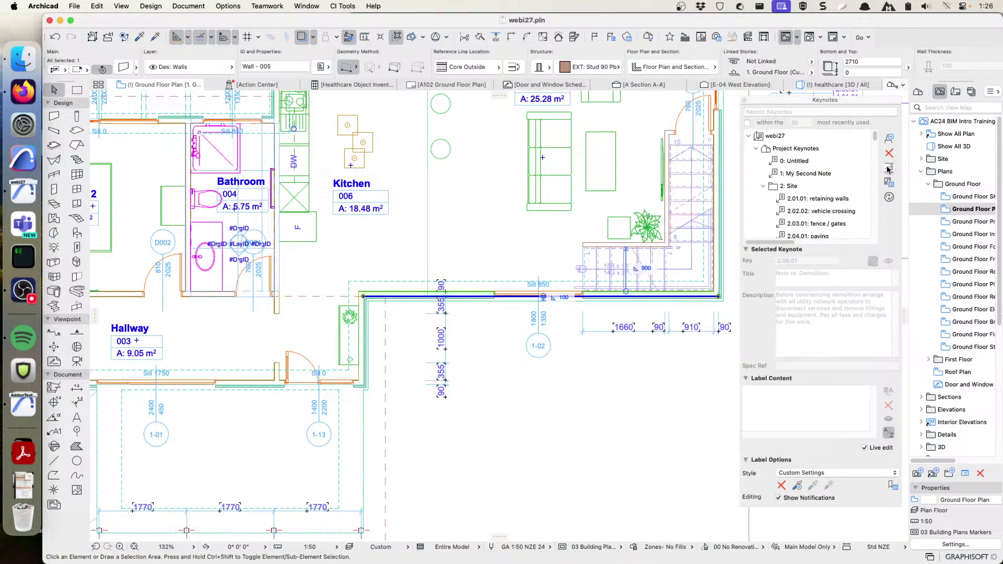
Step: Open the Keynotes Manager at the Attribute Keynotes and enlarge its window so the full keynote titles fit
click(891, 185)
drag(576, 147, 463, 62)
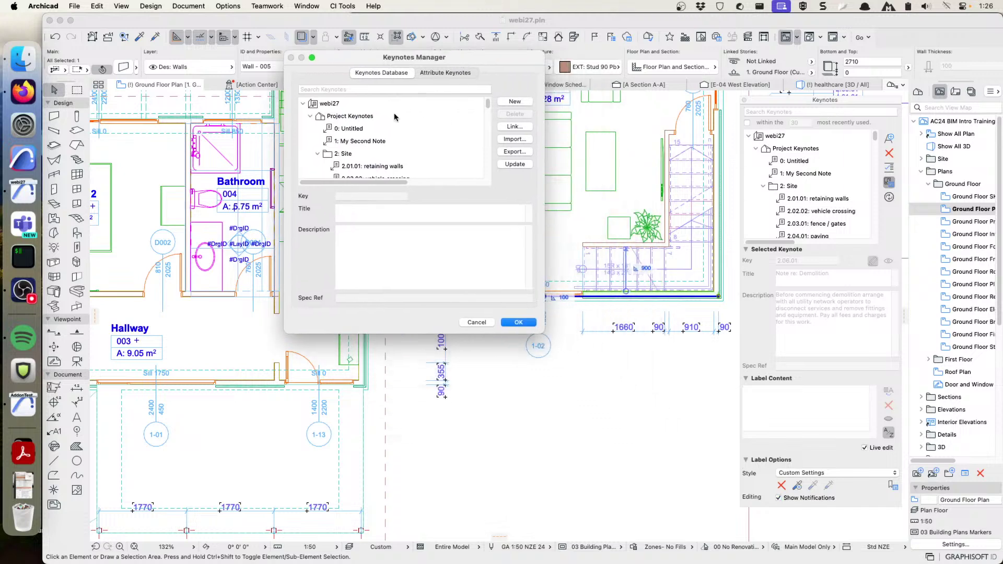
click(439, 71)
drag(451, 61, 442, 116)
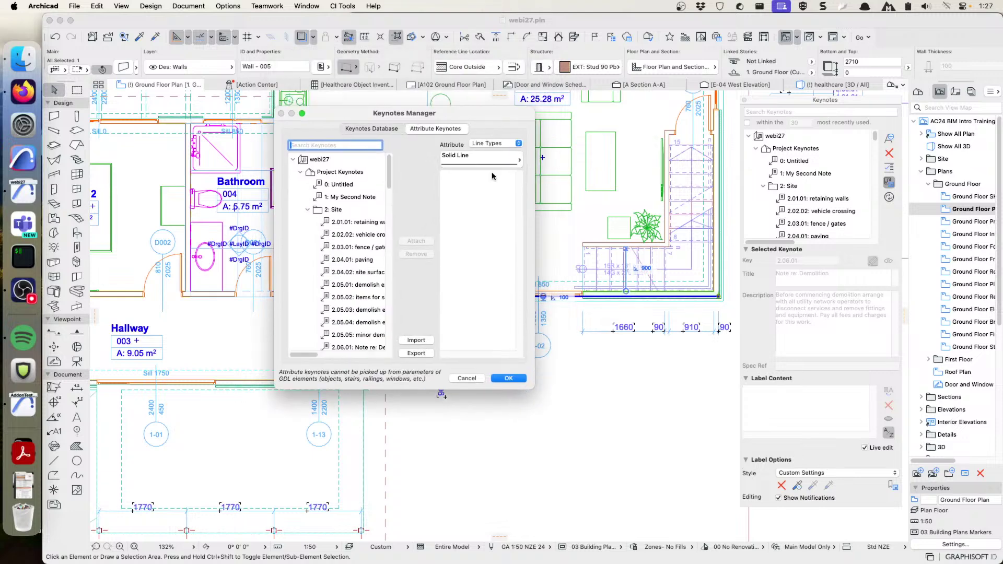
drag(533, 389, 673, 485)
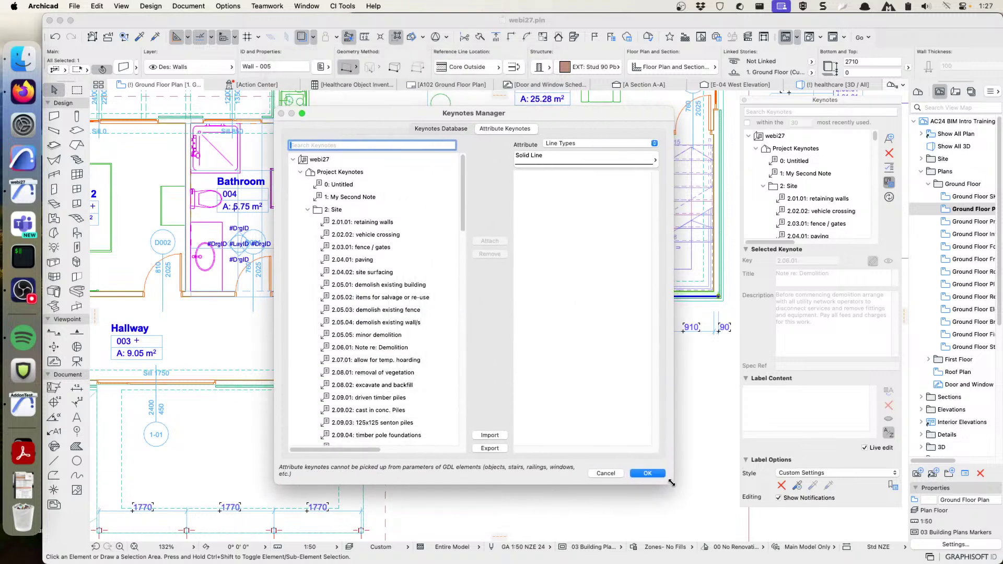
Step: Attach keynote 3.02.02: 200mm PC panel to the composite EXT: Stud 90 Pb
click(568, 145)
click(541, 164)
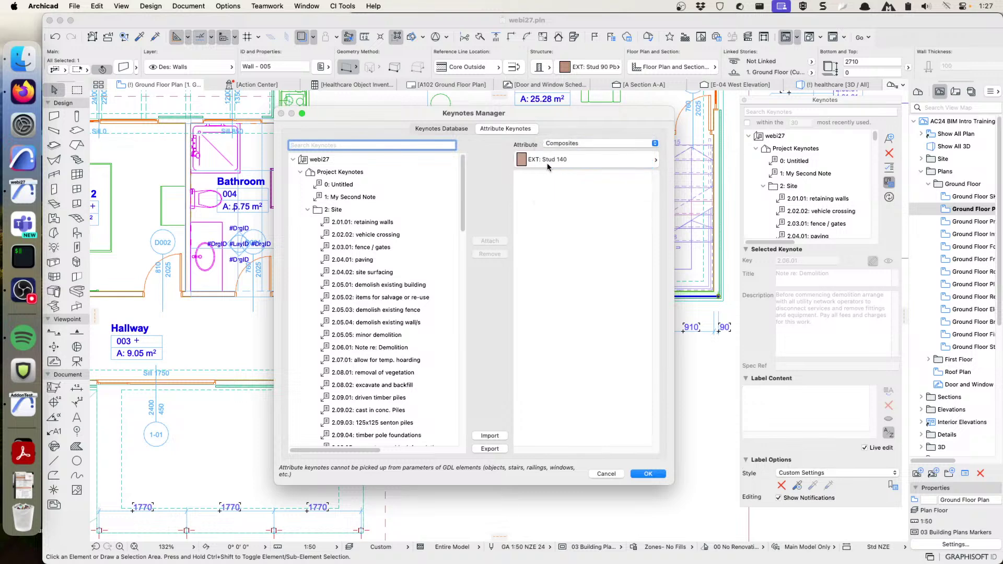
click(539, 162)
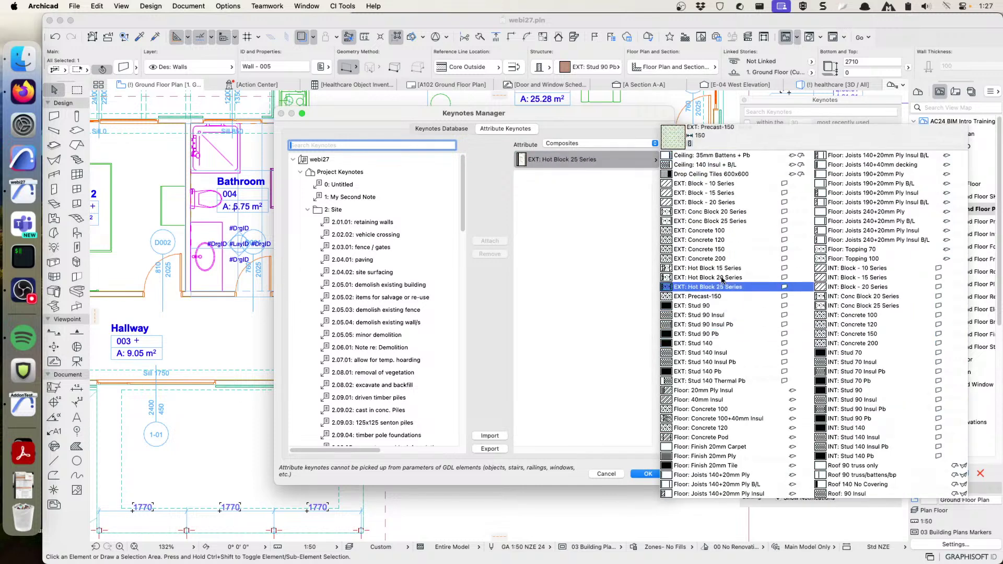
click(694, 336)
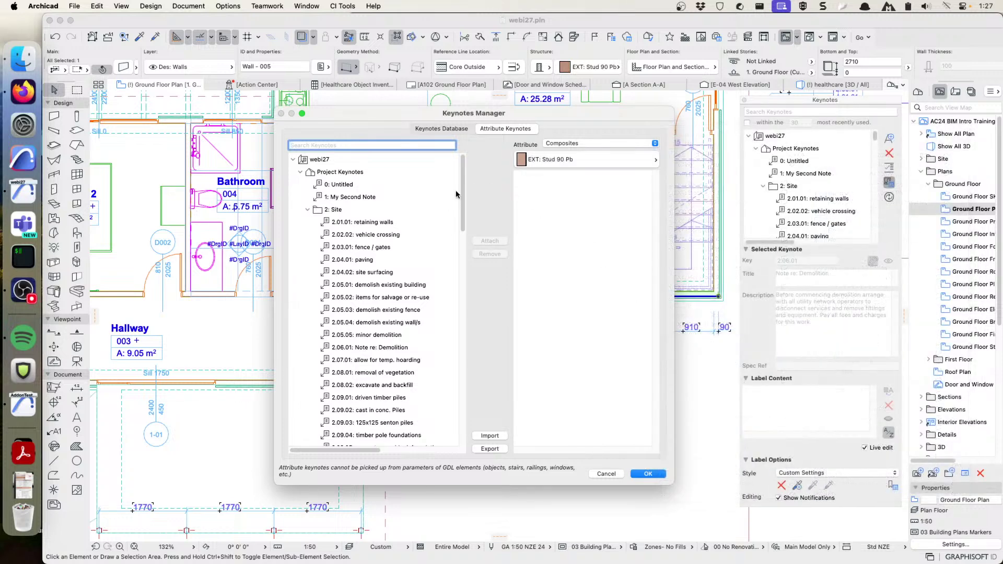
drag(463, 199, 442, 251)
click(308, 264)
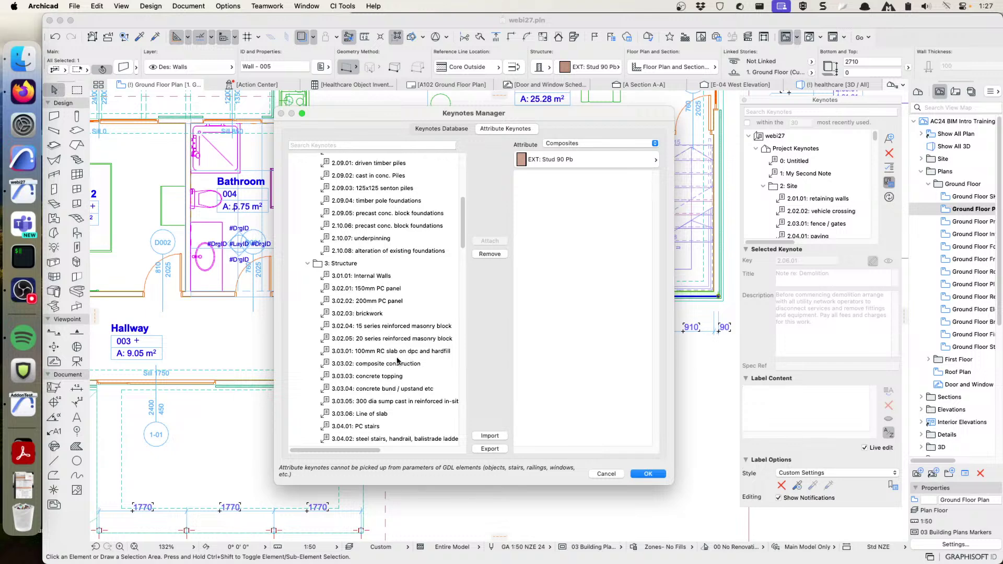
click(359, 288)
click(356, 302)
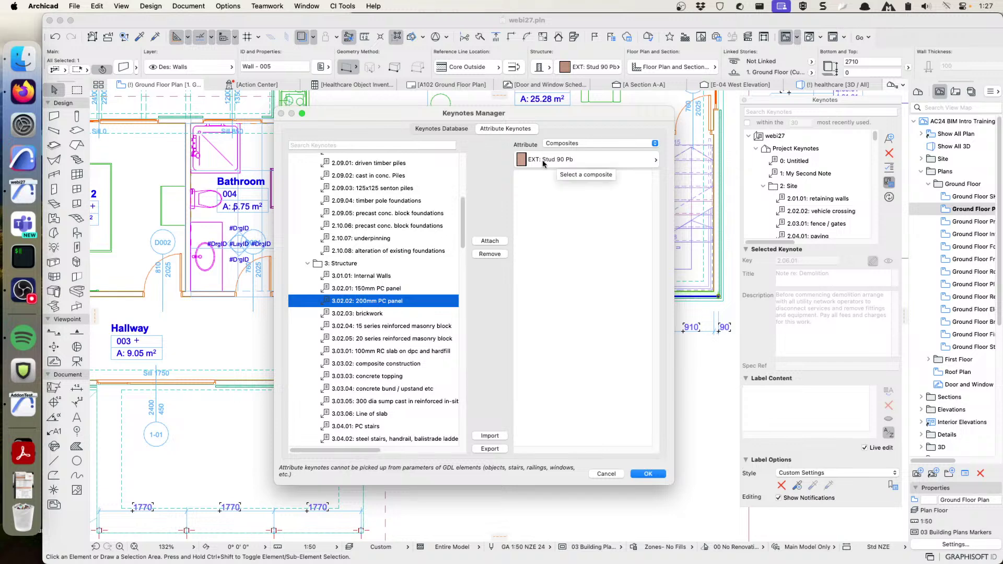
click(490, 241)
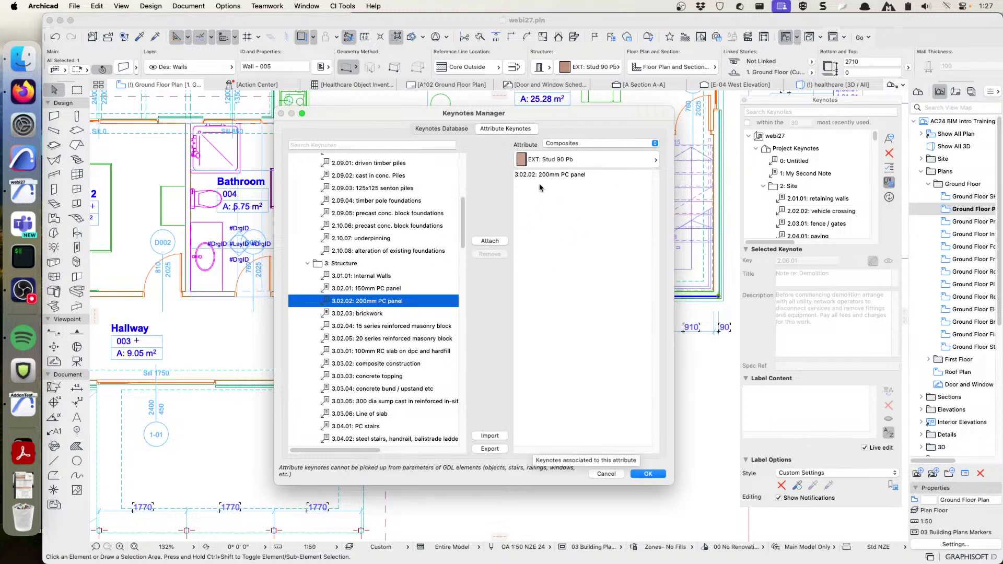
Step: Attach keynote 4.07.15: structural glazing to the building material Timber - Wall and confirm the Keynotes Manager changes
click(594, 144)
click(575, 174)
click(559, 163)
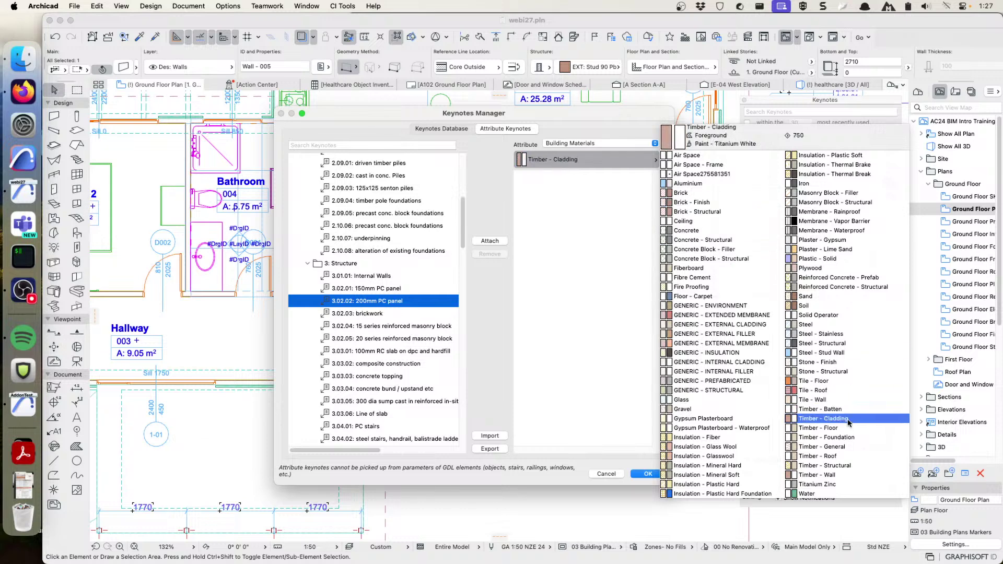
click(831, 475)
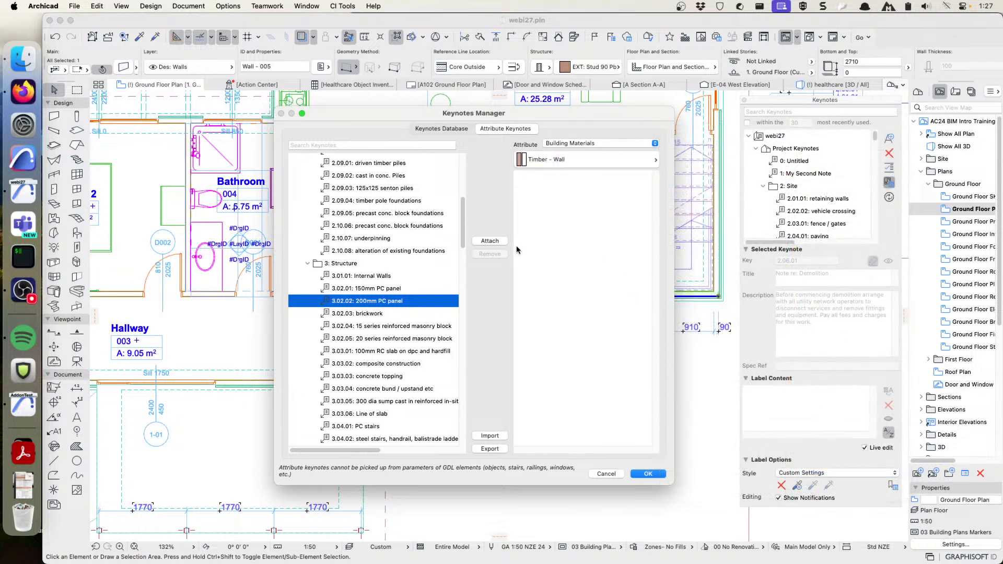
scroll(458, 241, down, 3)
drag(458, 242, 467, 427)
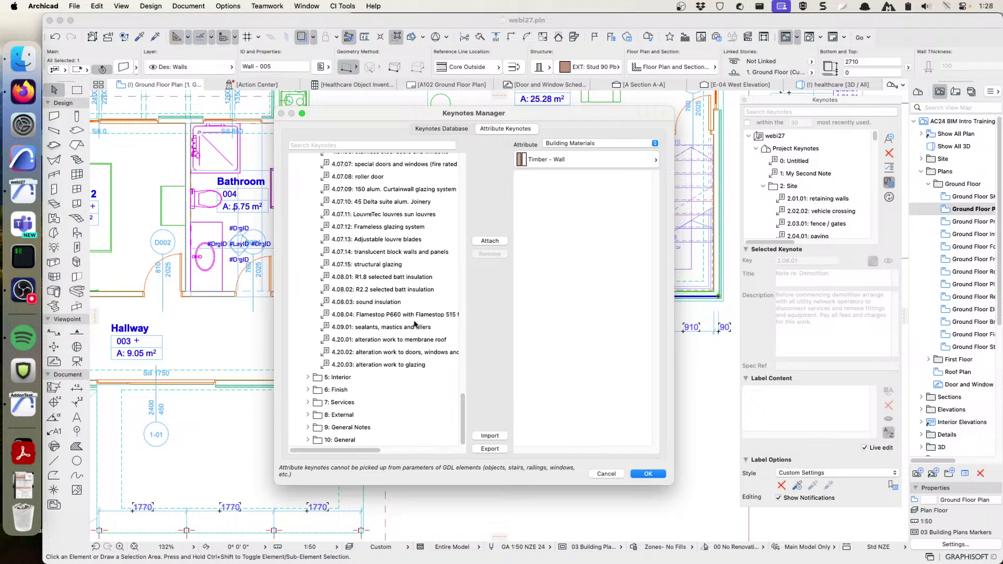
click(364, 265)
click(480, 242)
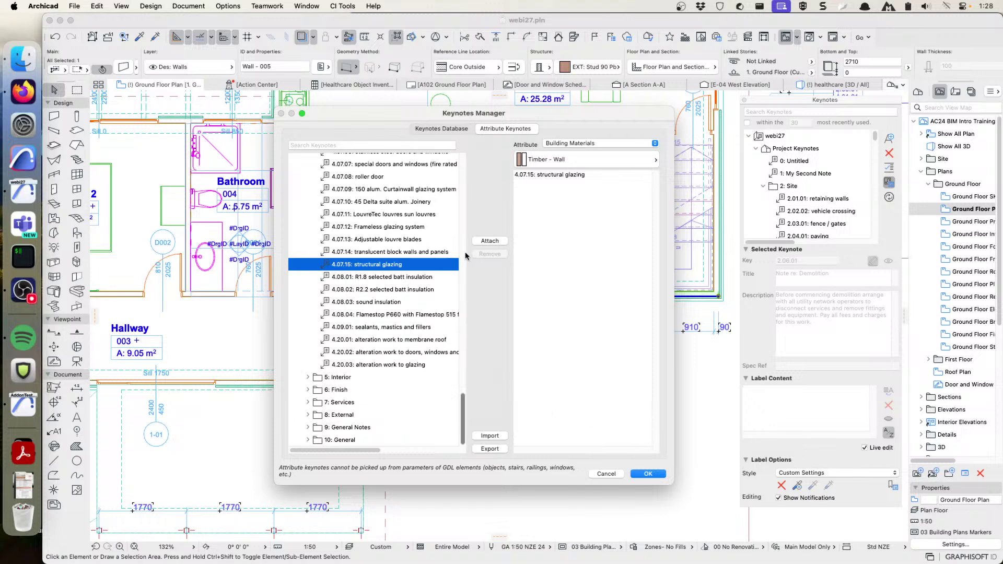
click(648, 474)
middle_drag(581, 292, 516, 345)
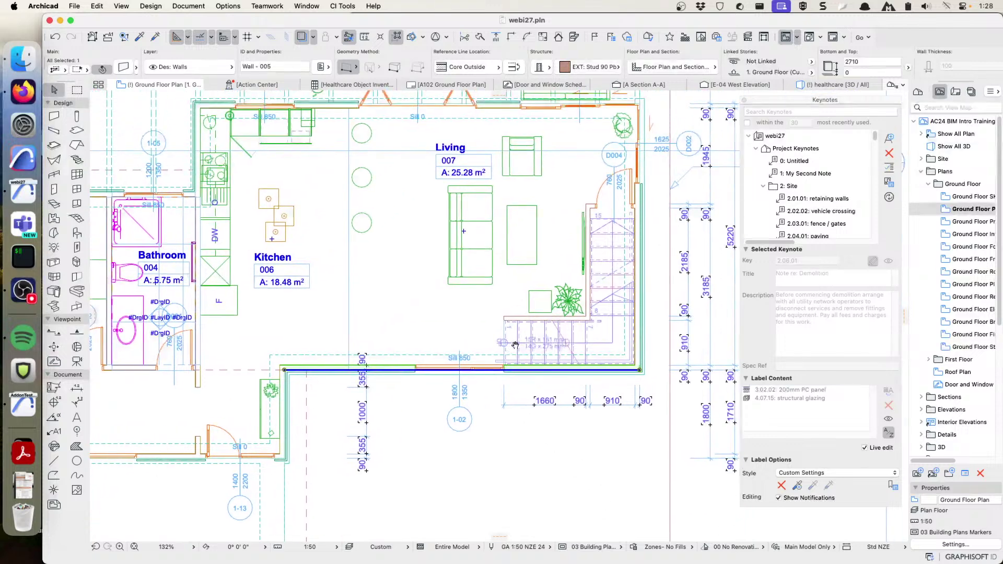
click(485, 194)
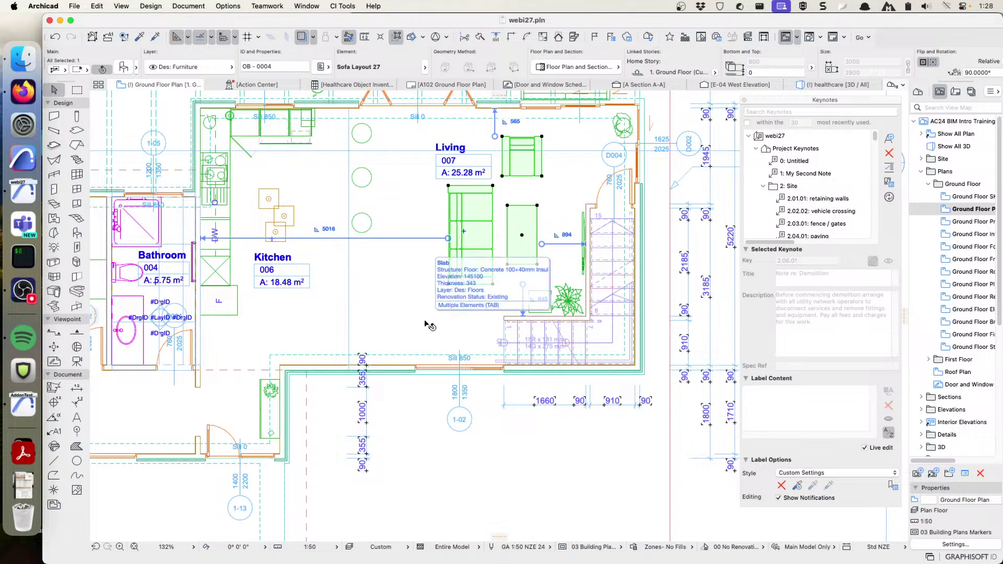
click(634, 342)
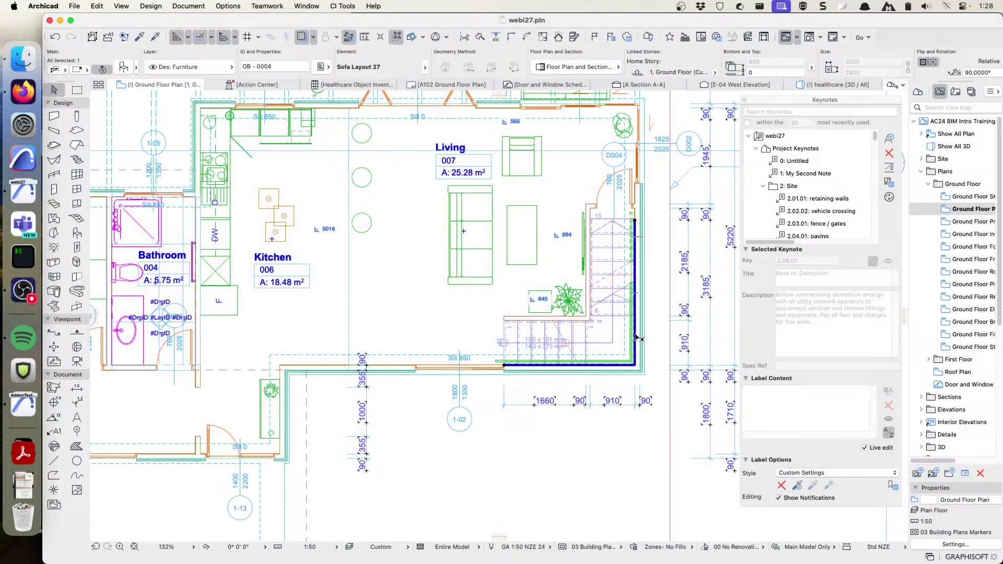
click(644, 209)
middle_drag(647, 212, 545, 291)
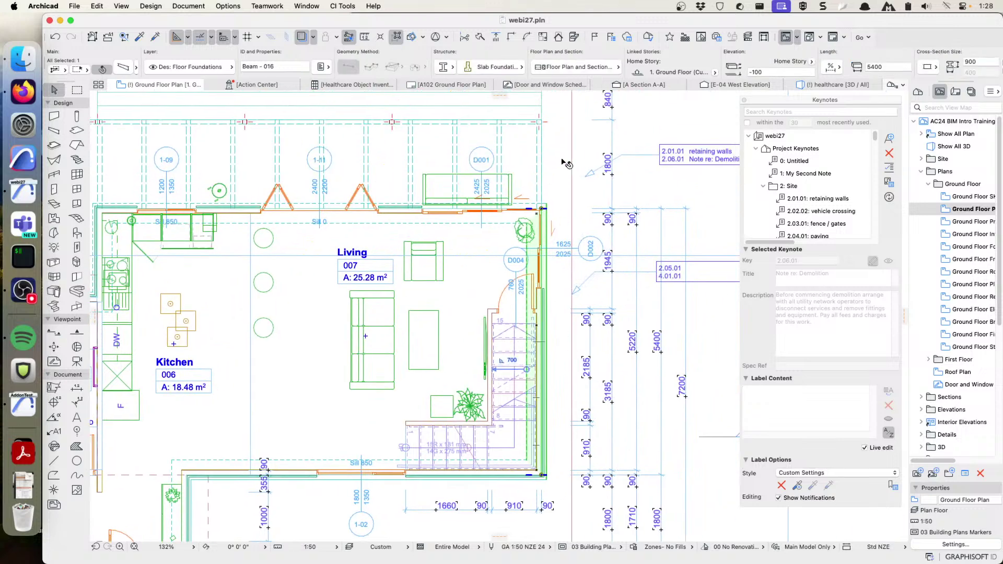
key(Escape)
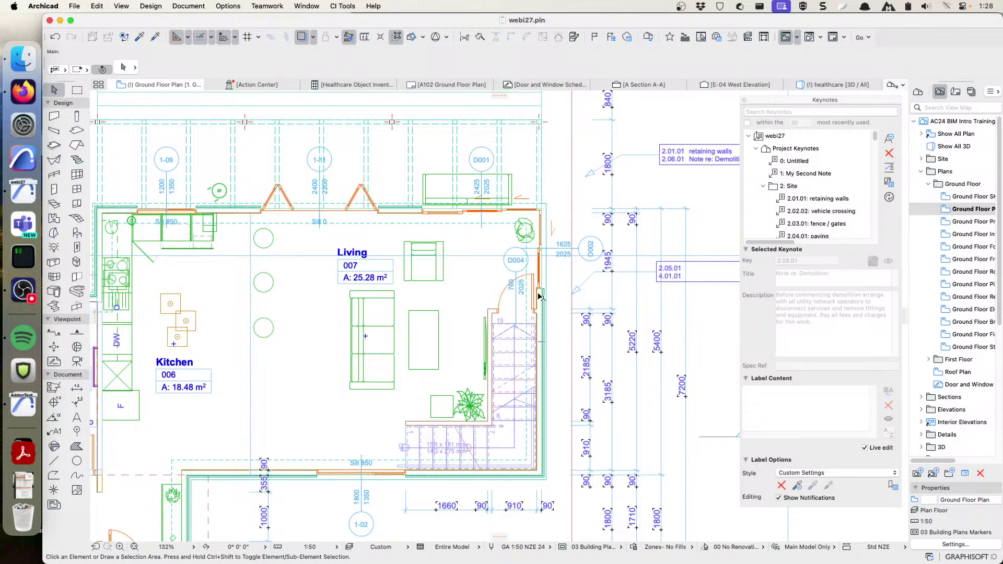
Step: Label the exterior wall beside the stairs with its attribute keynotes using Label Attributes
click(539, 296)
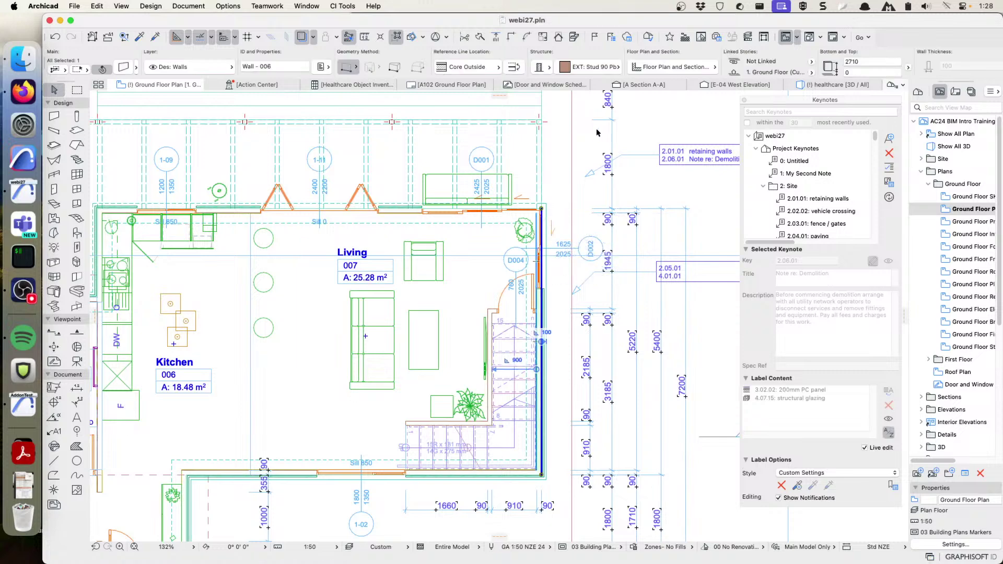
scroll(601, 147, right, 3)
scroll(601, 146, down, 2)
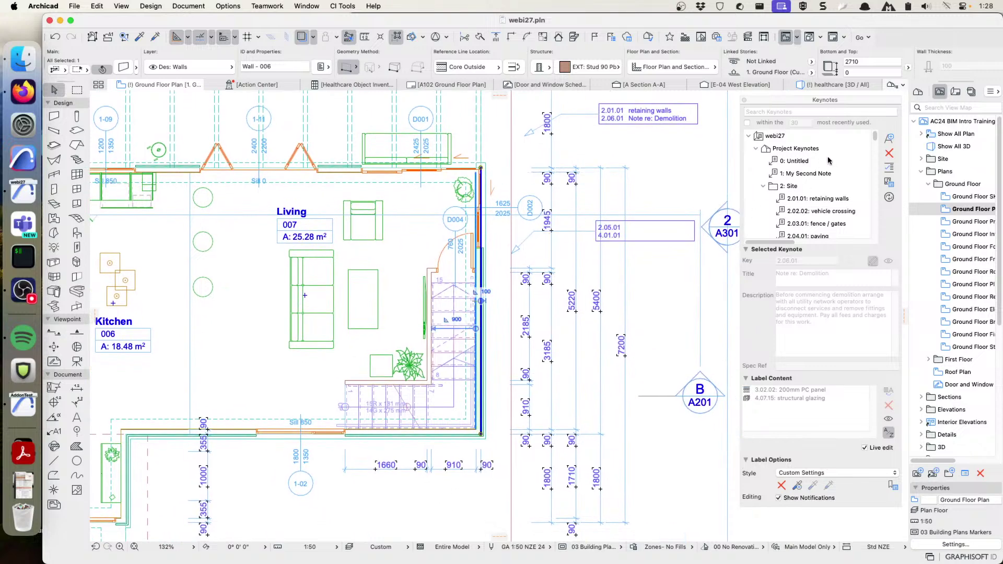
click(340, 7)
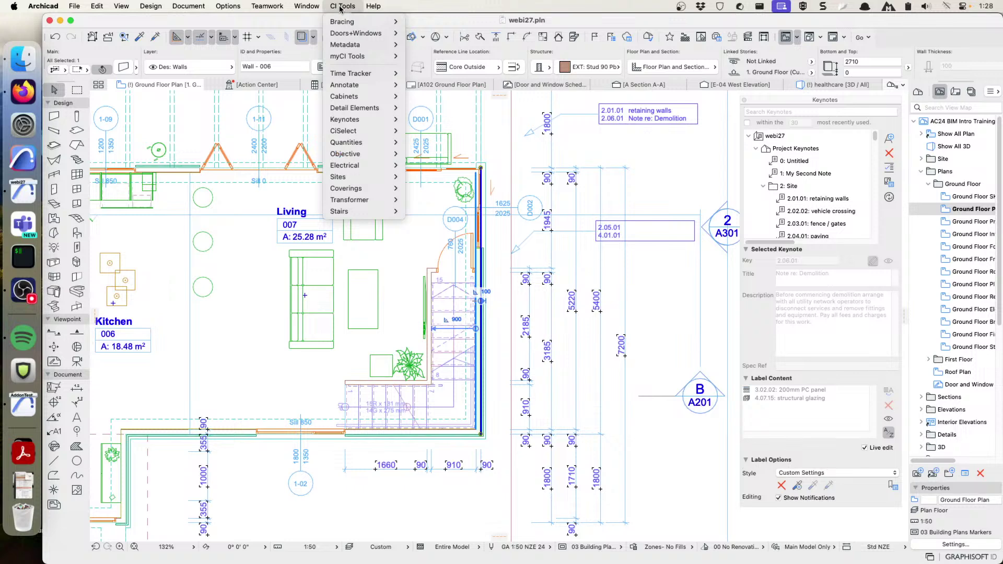
mouse_move(364, 121)
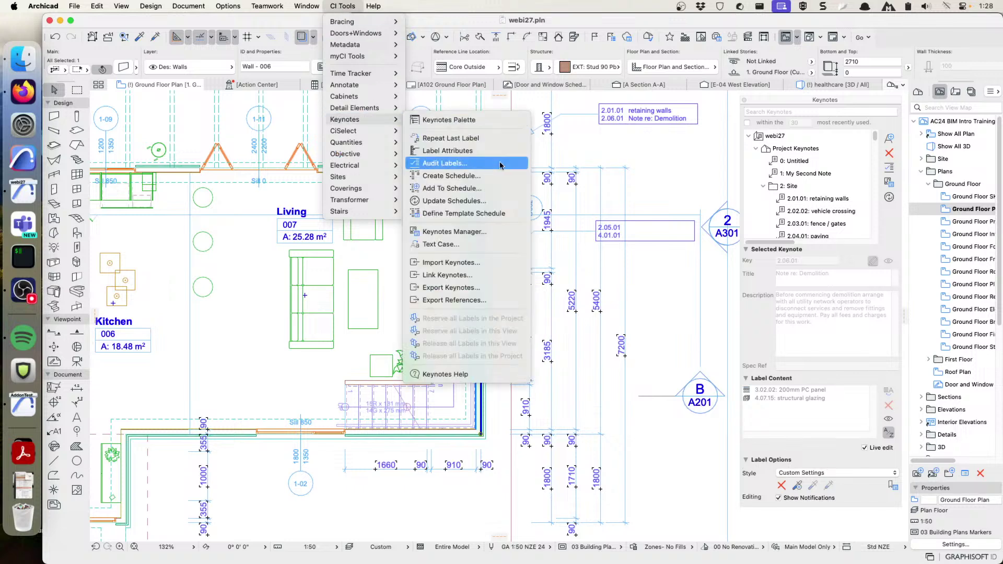
click(453, 151)
Step: Move the new 3.02.02 / 4.07.15 wall label clear of the dimensions, just below the 2.05.01 / 4.01.01 label
scroll(578, 306, up, 2)
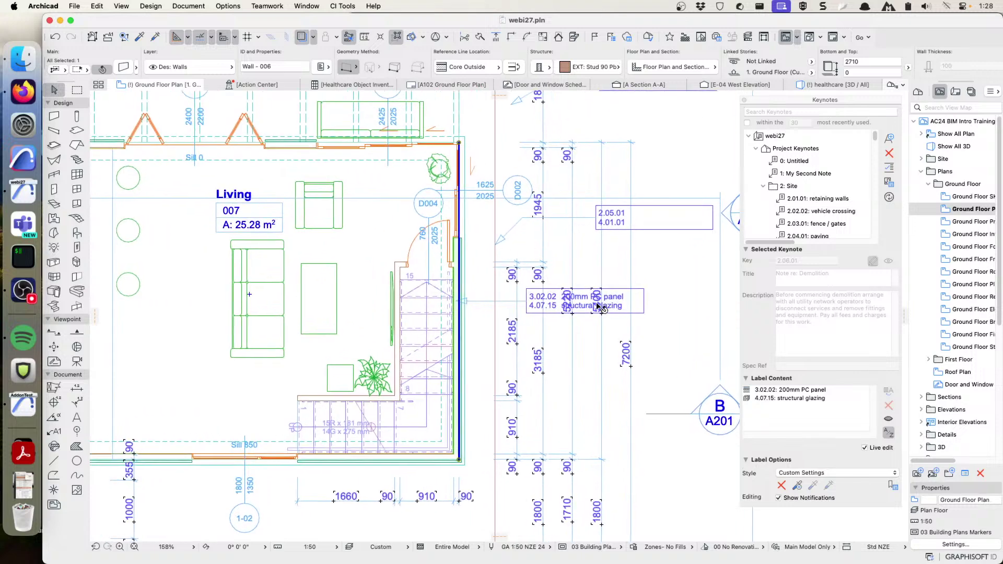
click(640, 308)
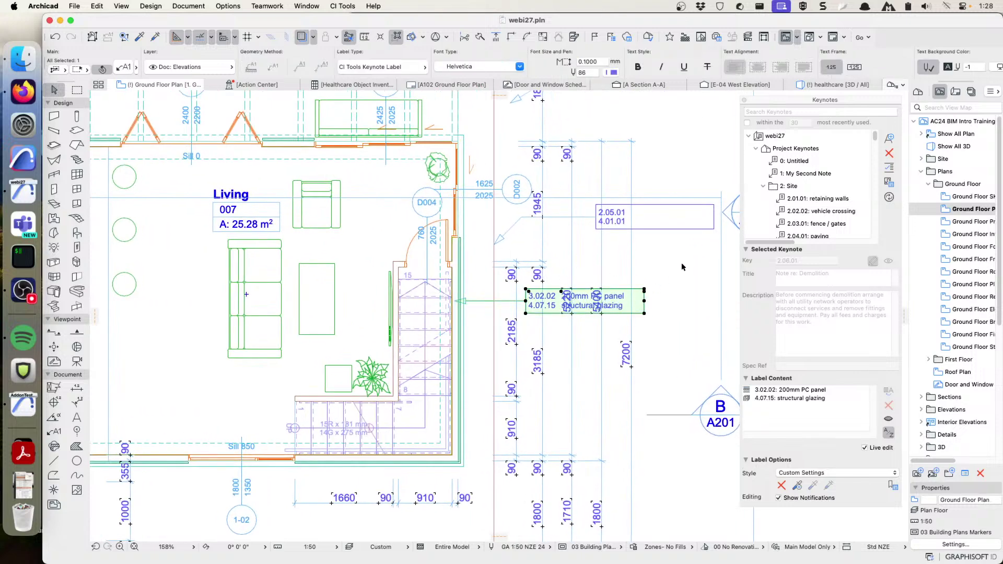
click(636, 302)
click(698, 265)
middle_drag(681, 269, 611, 287)
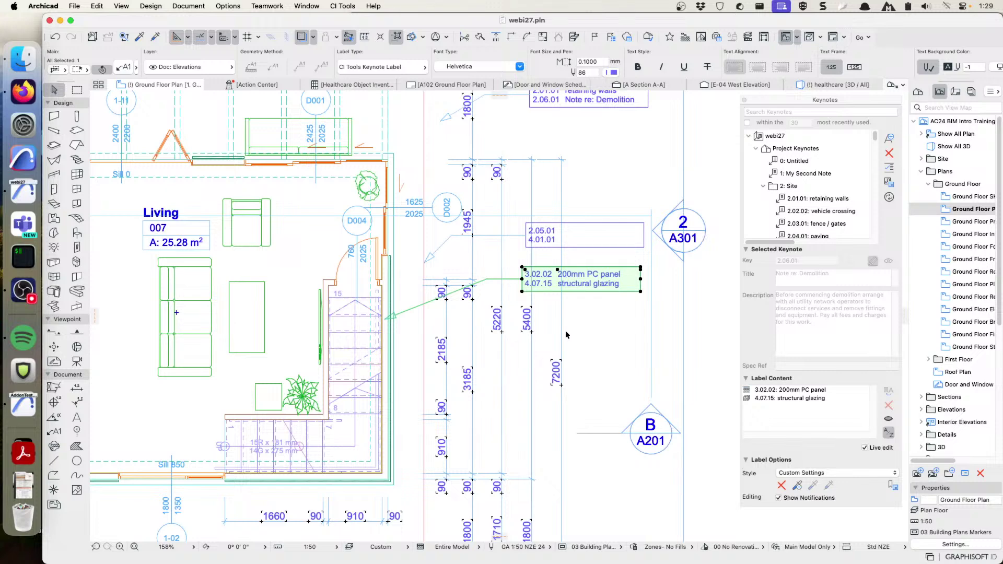
middle_drag(398, 437, 562, 339)
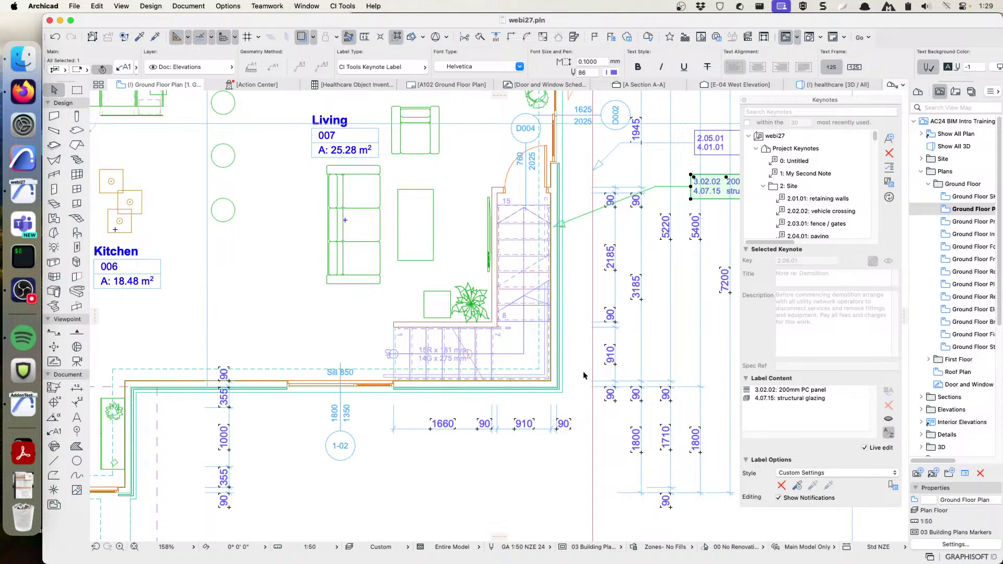
scroll(522, 381, right, 3)
scroll(523, 381, up, 2)
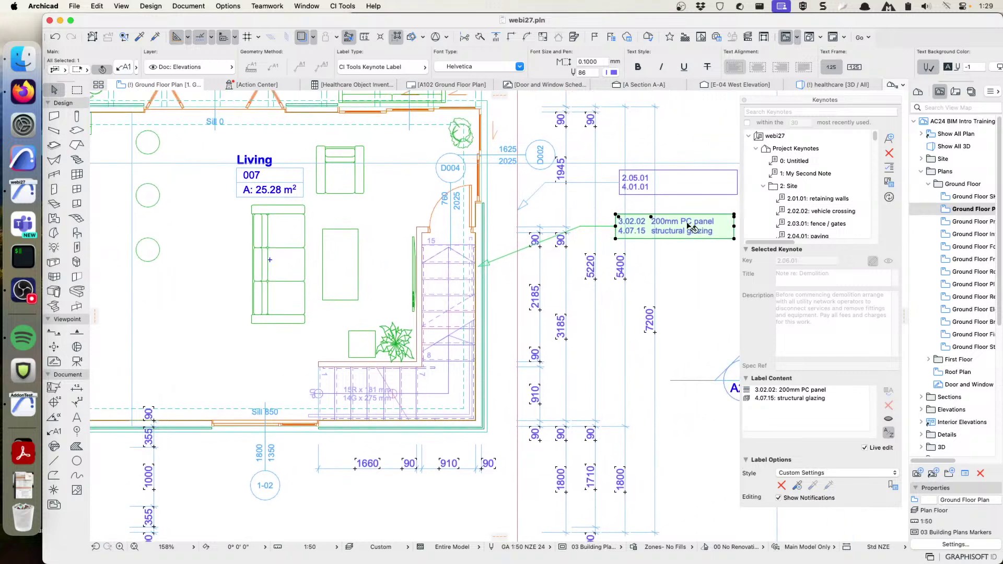
scroll(580, 283, left, 5)
scroll(580, 282, down, 2)
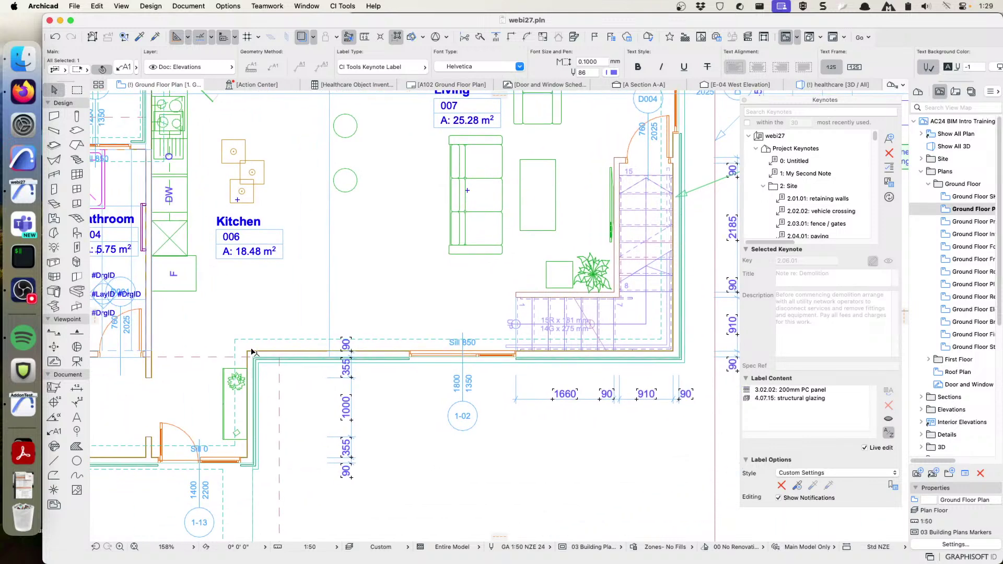
Step: Examine the keynotes carried by the exterior wall below the Hallway and by the existing 3.02.02 / 4.07.15 label beside the stairs
scroll(258, 353, left, 7)
scroll(257, 353, down, 2)
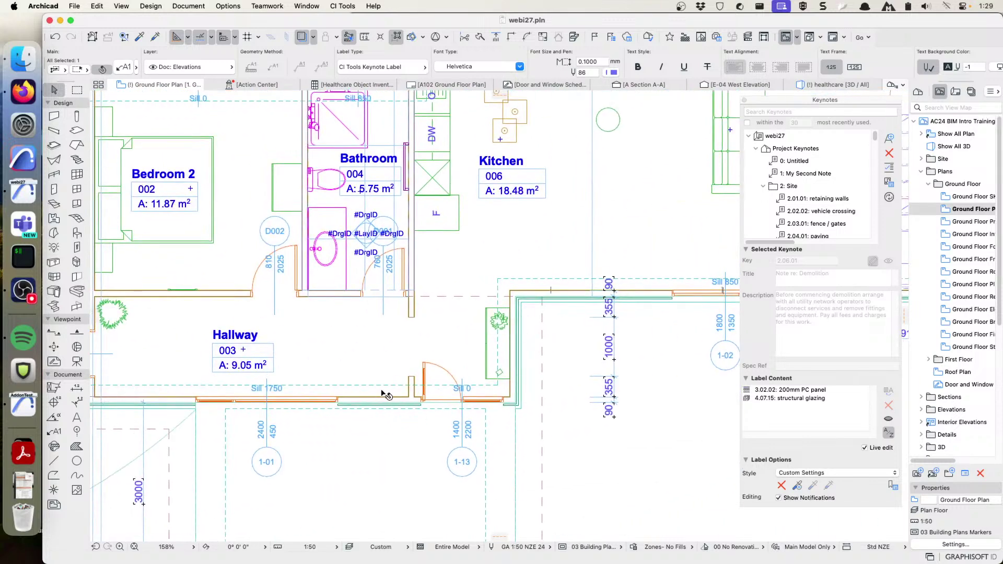
click(383, 400)
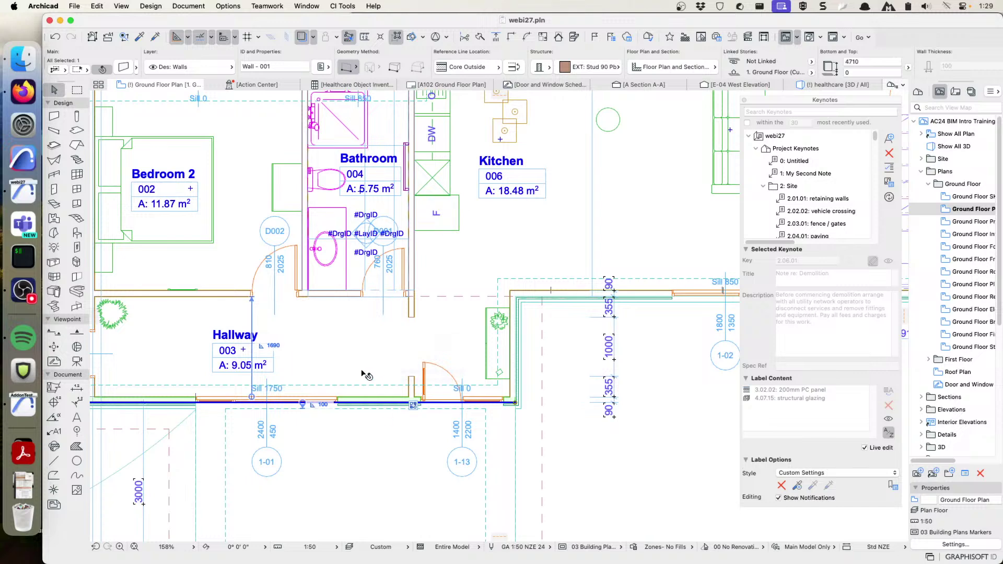
middle_drag(365, 376, 502, 345)
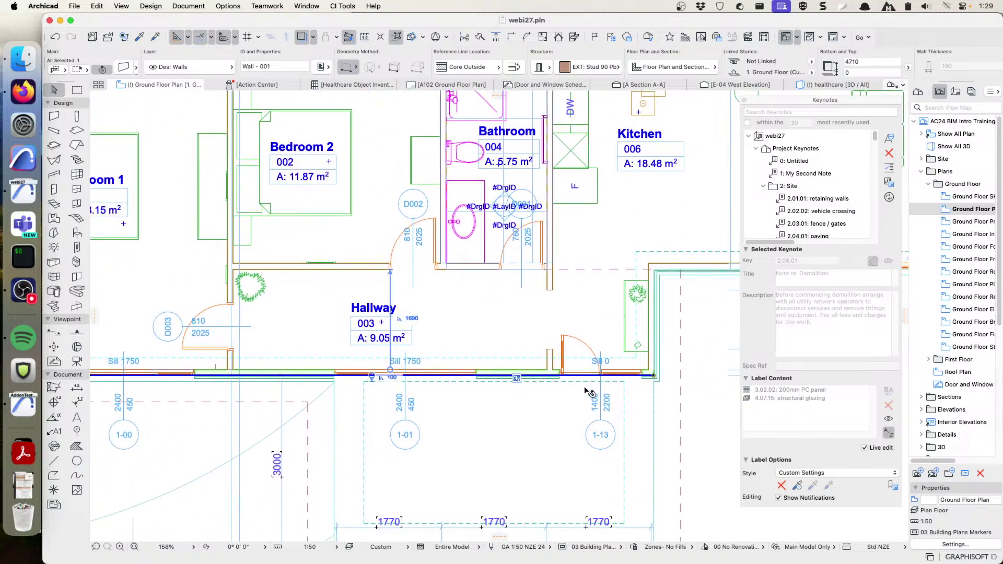
scroll(615, 336, right, 10)
scroll(616, 336, up, 3)
scroll(570, 360, right, 14)
scroll(570, 360, up, 4)
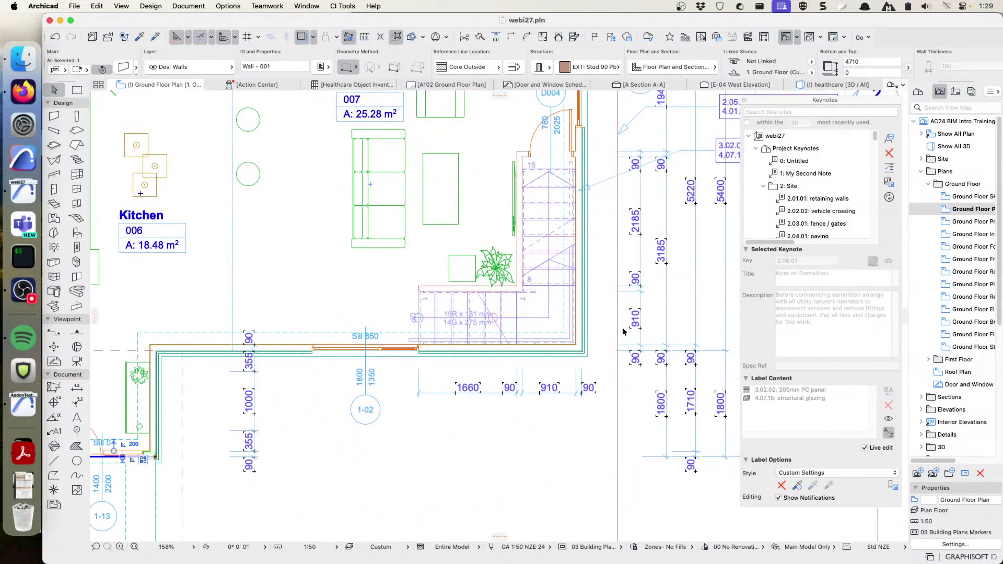
click(706, 231)
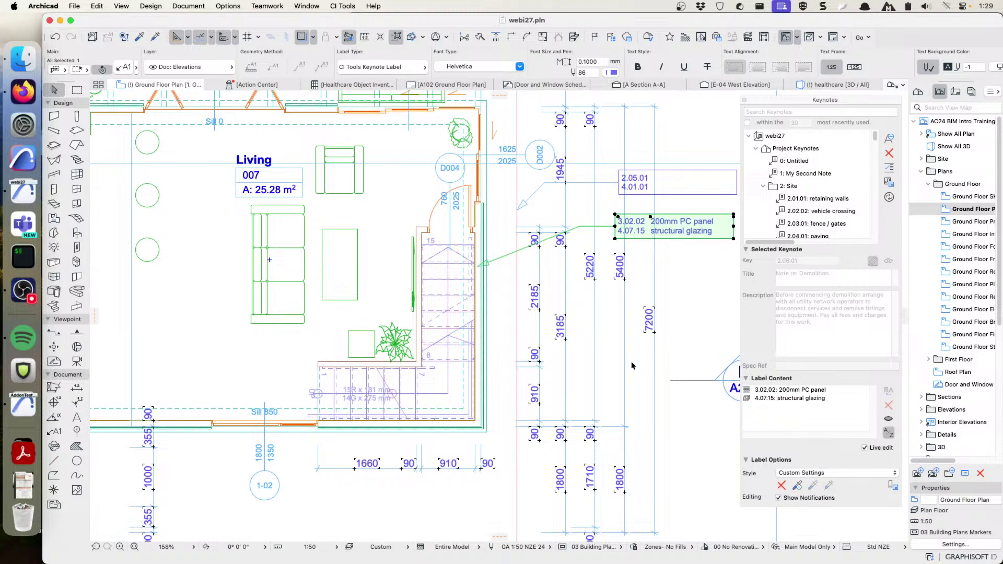
scroll(634, 365, left, 10)
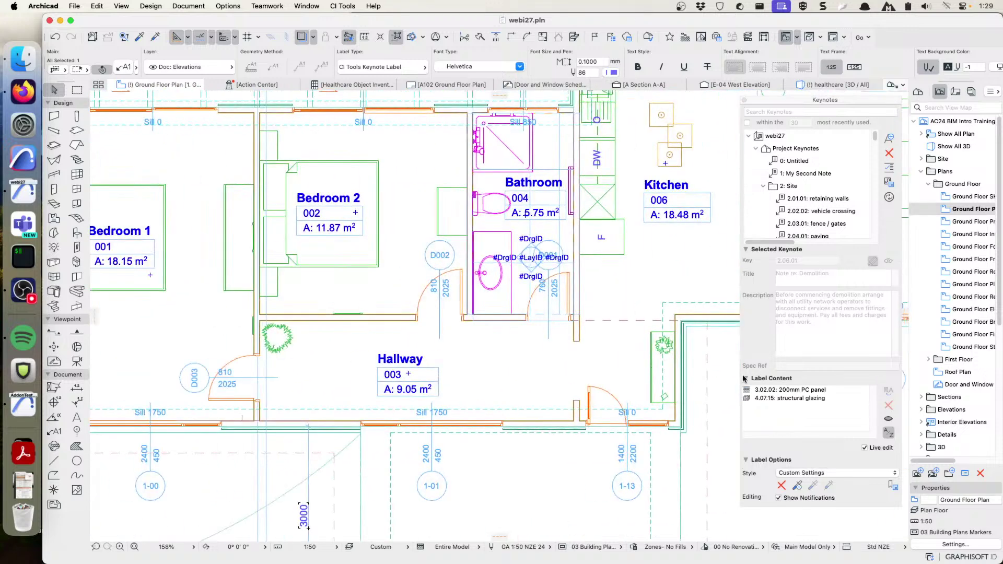
Step: Label the exterior wall below the Hallway with only its attribute keynote 3.02.02: 200mm PC panel
click(340, 424)
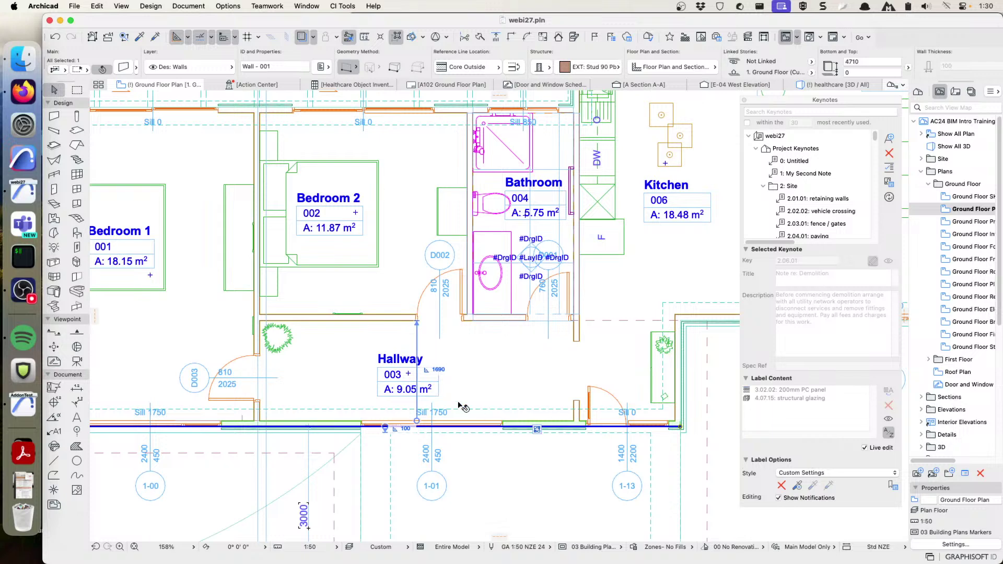
scroll(469, 409, down, 5)
scroll(469, 410, down, 2)
scroll(469, 409, right, 2)
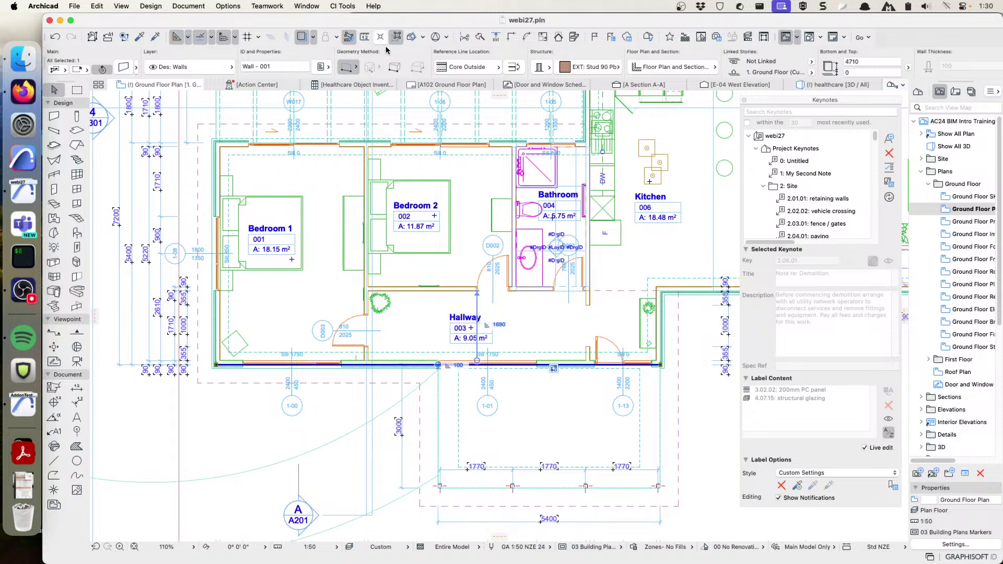
click(764, 390)
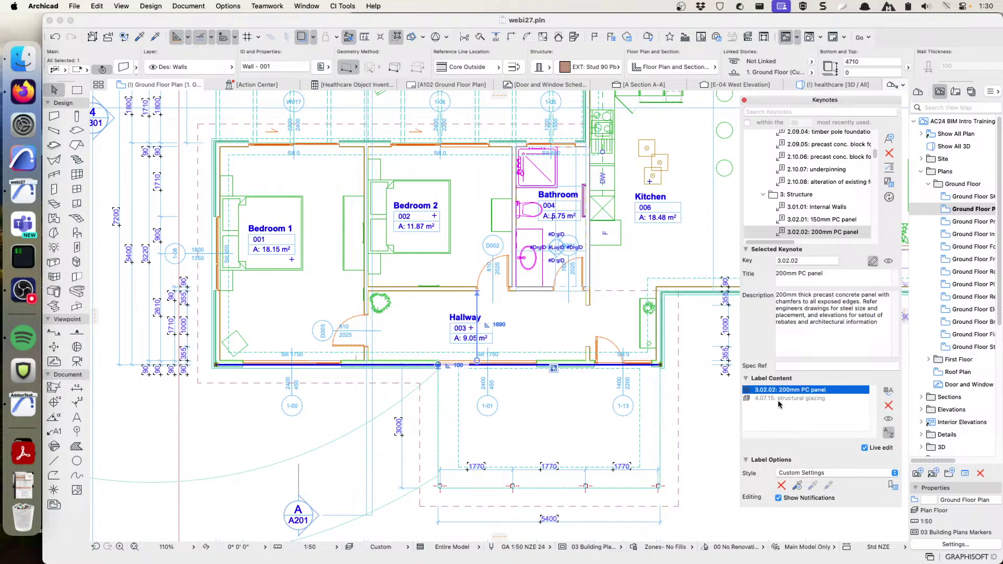
click(890, 420)
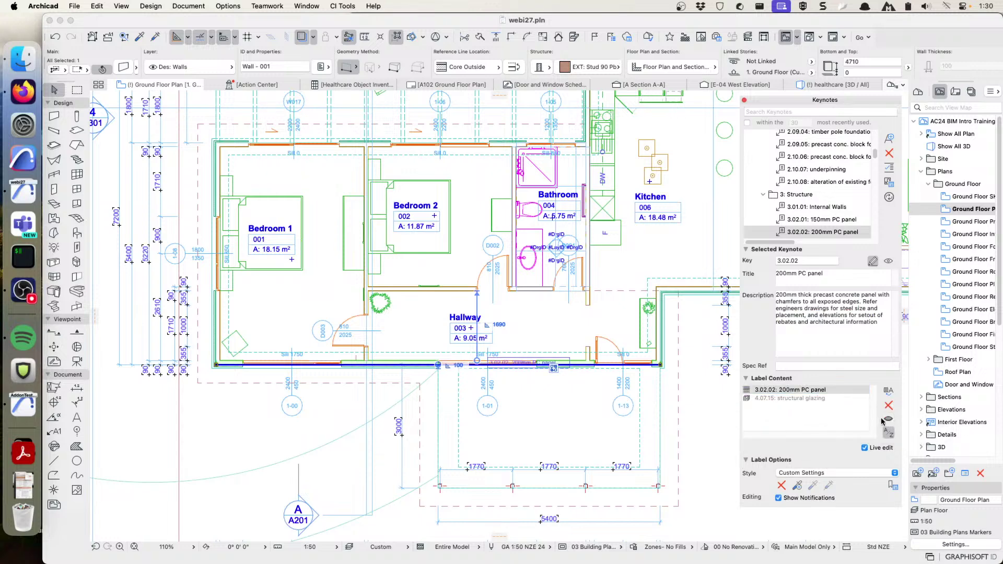
Step: Move the new 3.02.02 label off the wall to the clear area below it, beside window marker 1-01
scroll(539, 354, up, 5)
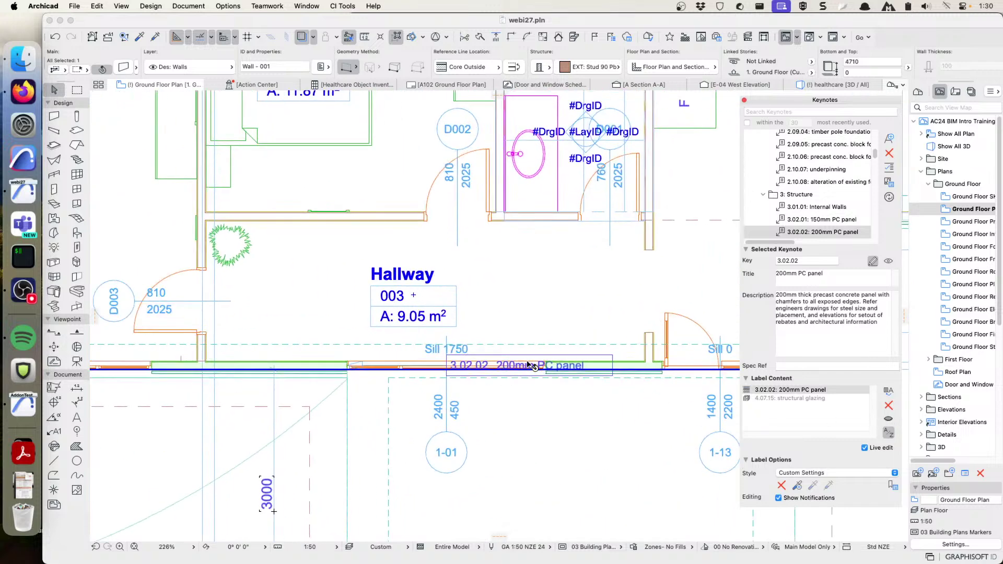
click(521, 360)
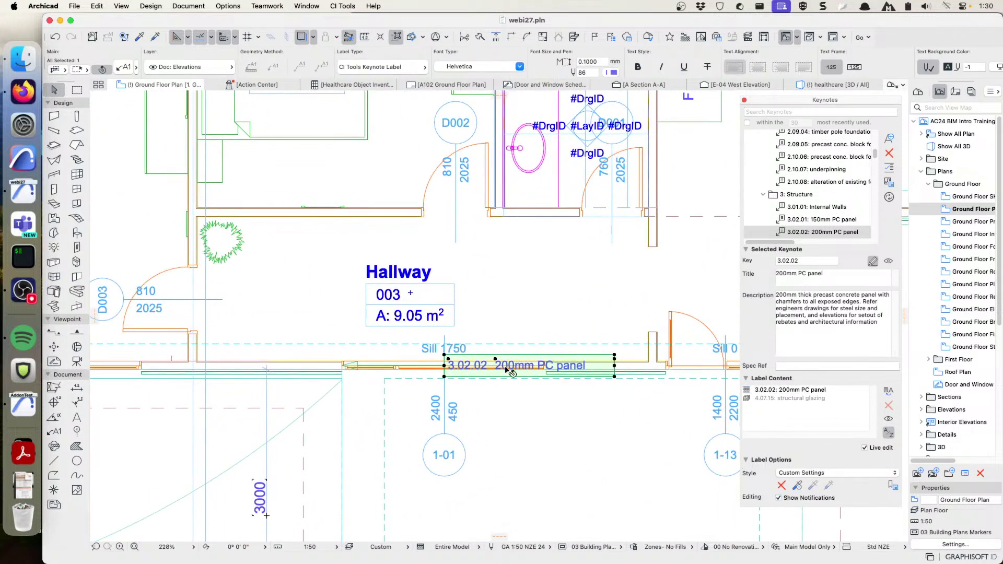
drag(526, 359, 538, 441)
scroll(539, 444, down, 3)
scroll(538, 444, down, 2)
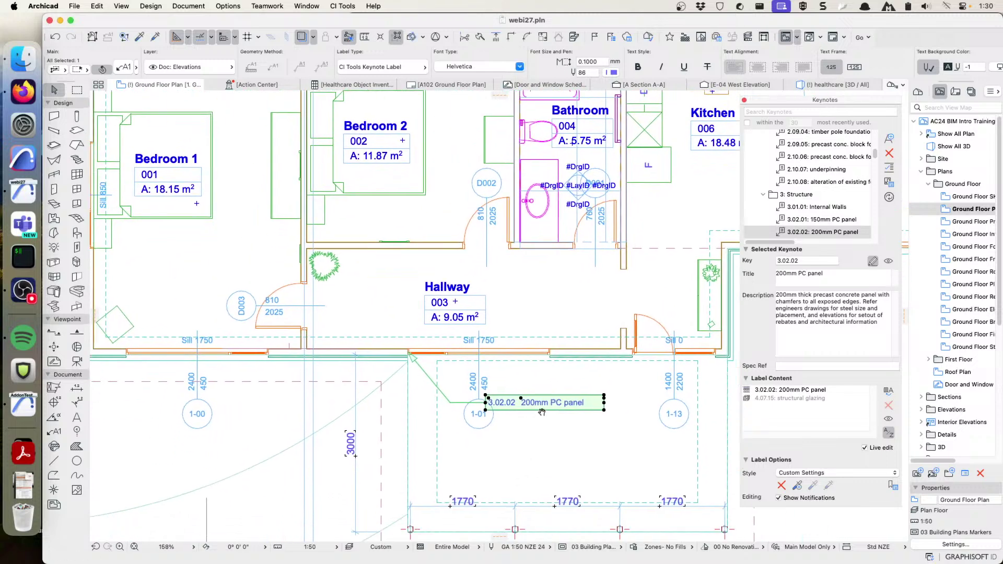
Step: Show the Hallway wall's keynote 4.07.15: structural glazing in its label as well
click(532, 355)
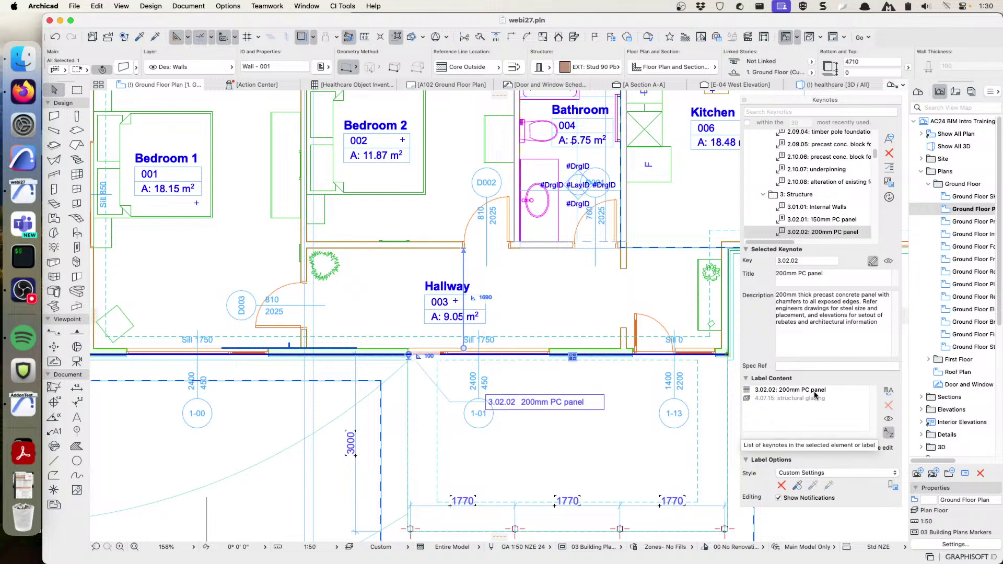
click(788, 400)
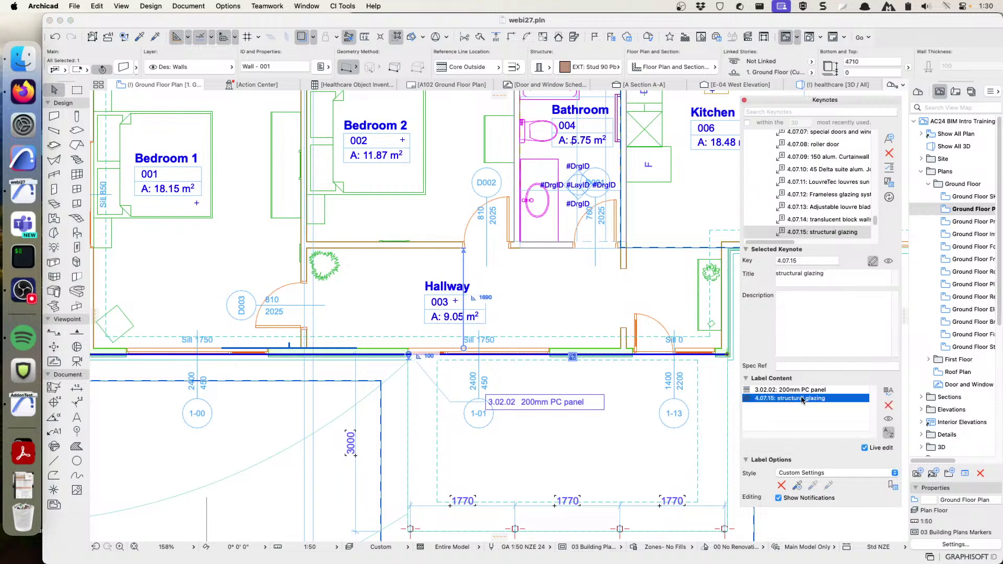
click(890, 420)
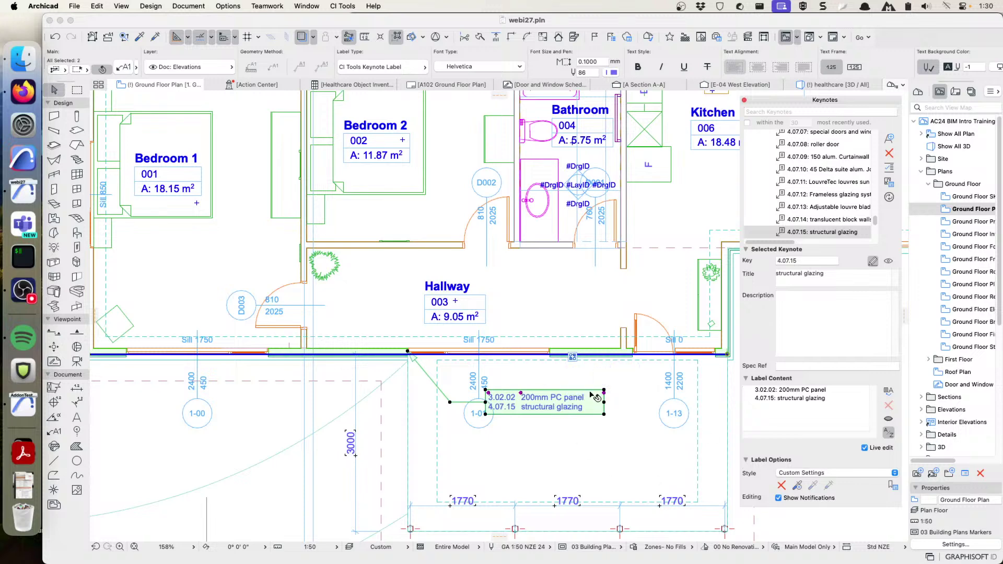
Step: Hide keynote 3.02.02: 200mm PC panel from the Hallway wall's label, keeping 4.07.15, and clear the selection
scroll(585, 314, down, 5)
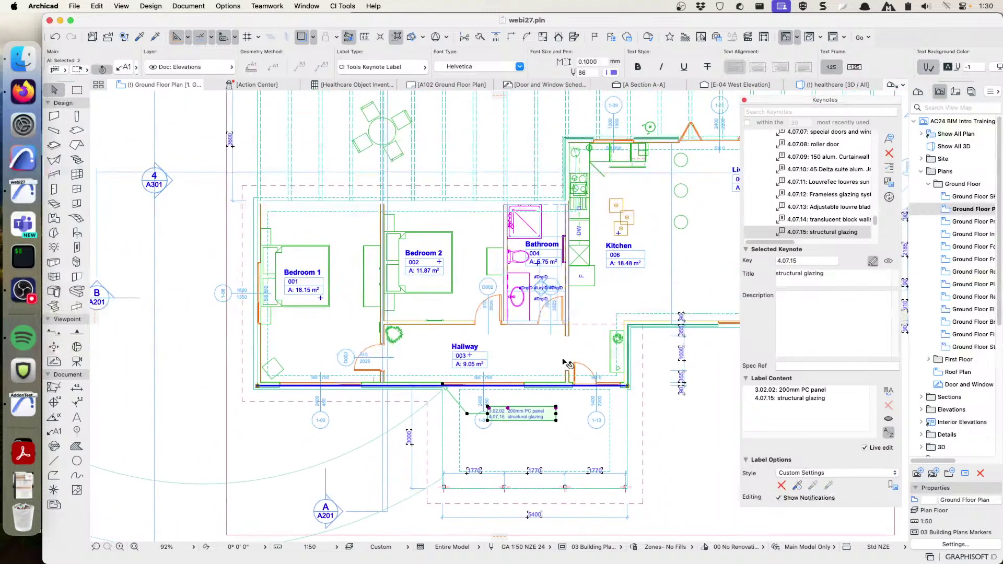
scroll(511, 426, up, 5)
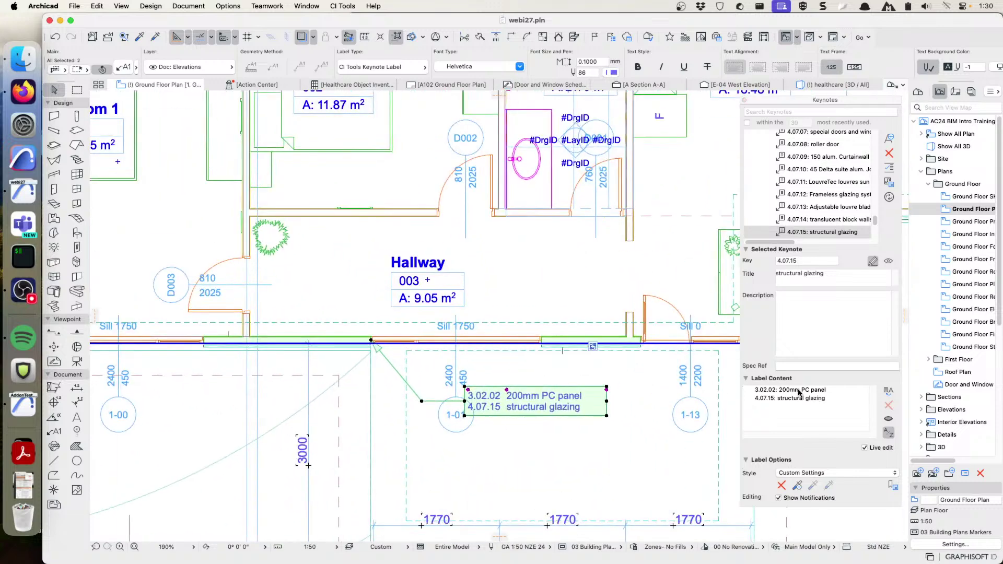
click(798, 391)
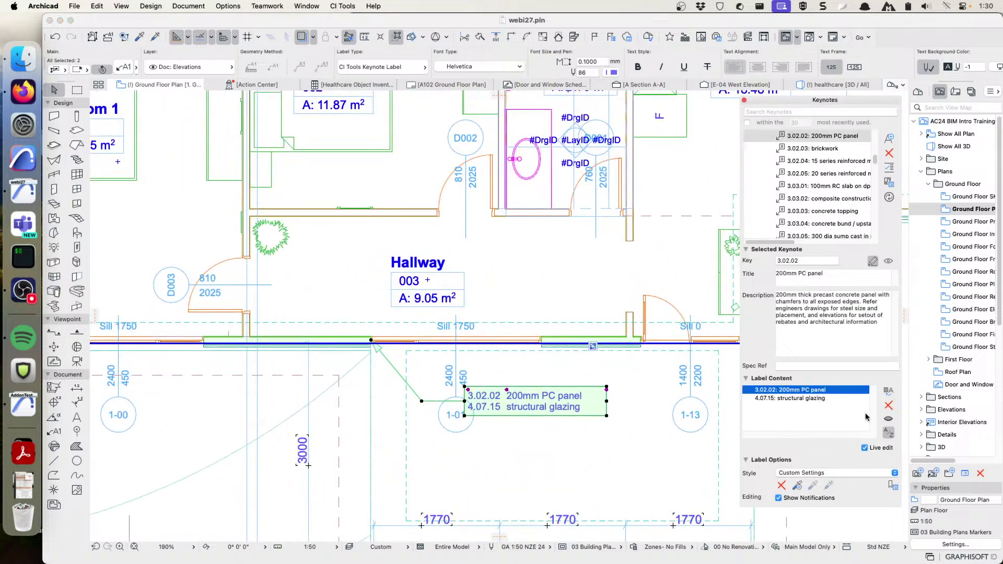
click(889, 420)
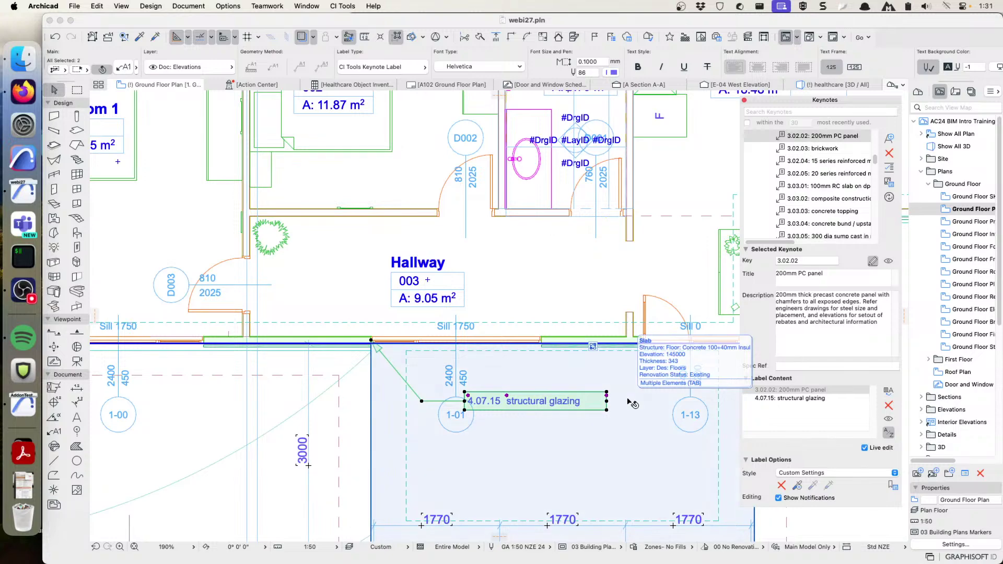
scroll(324, 425, down, 5)
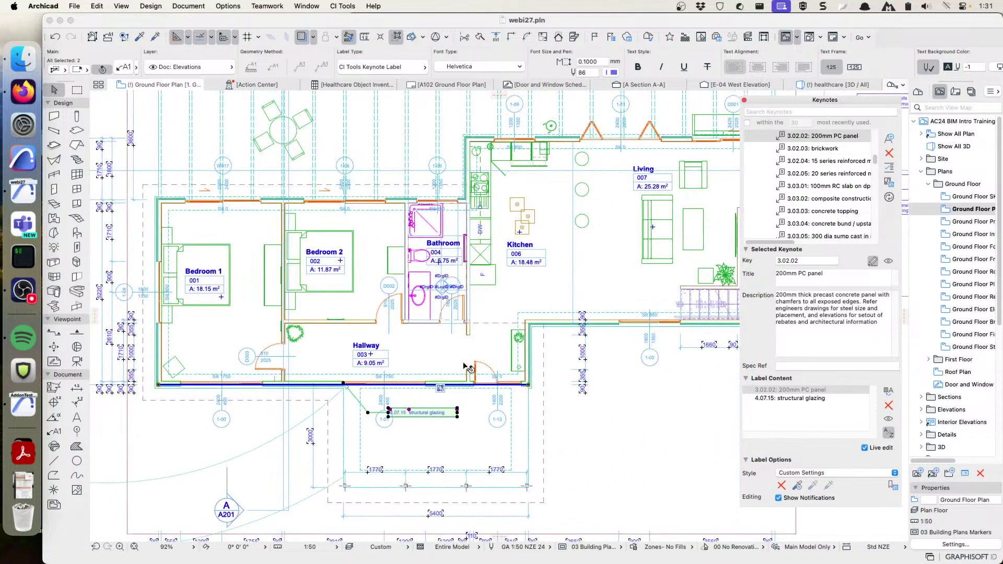
scroll(466, 368, right, 5)
scroll(467, 369, up, 2)
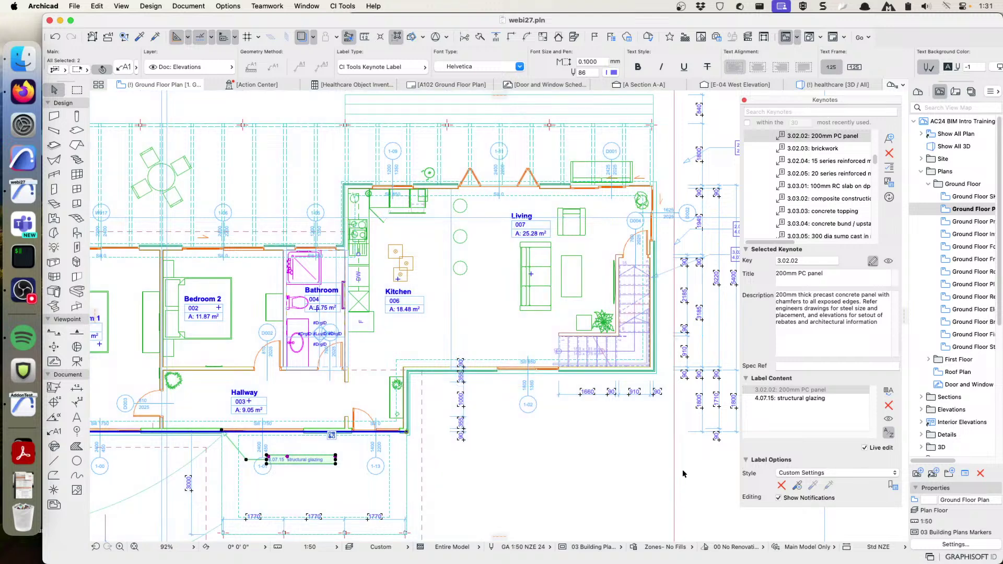
click(699, 477)
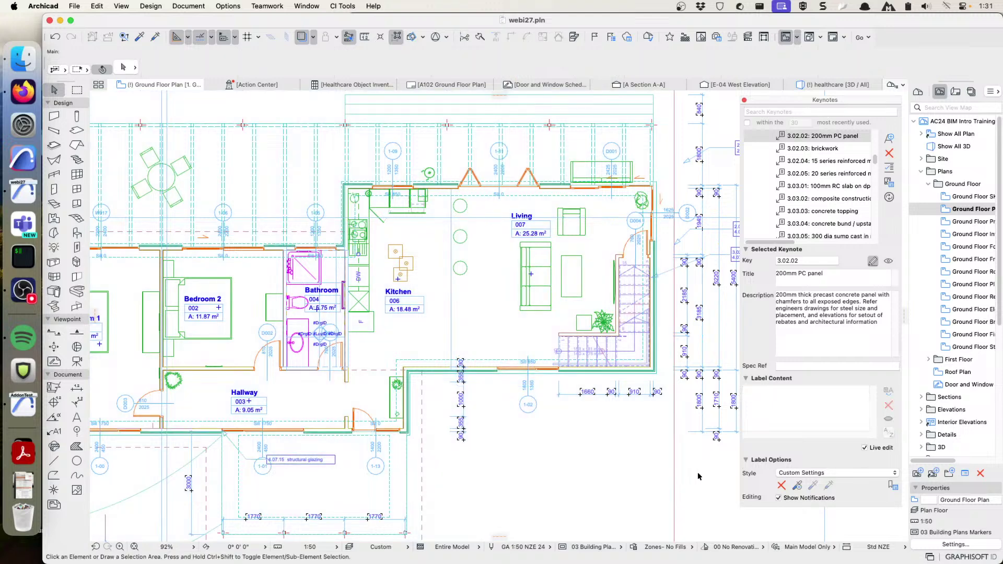
mouse_move(653, 460)
key(ctrl+shift)
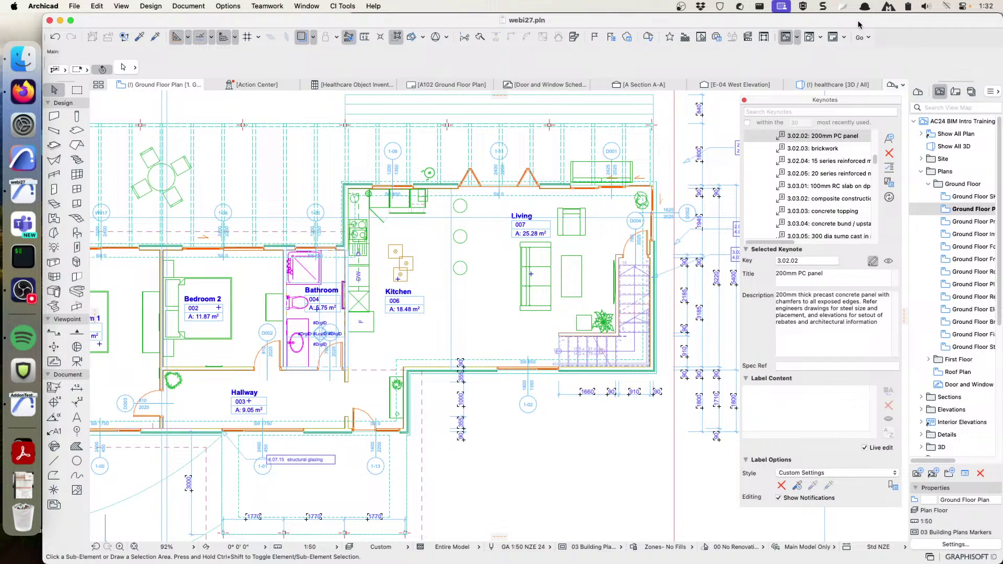